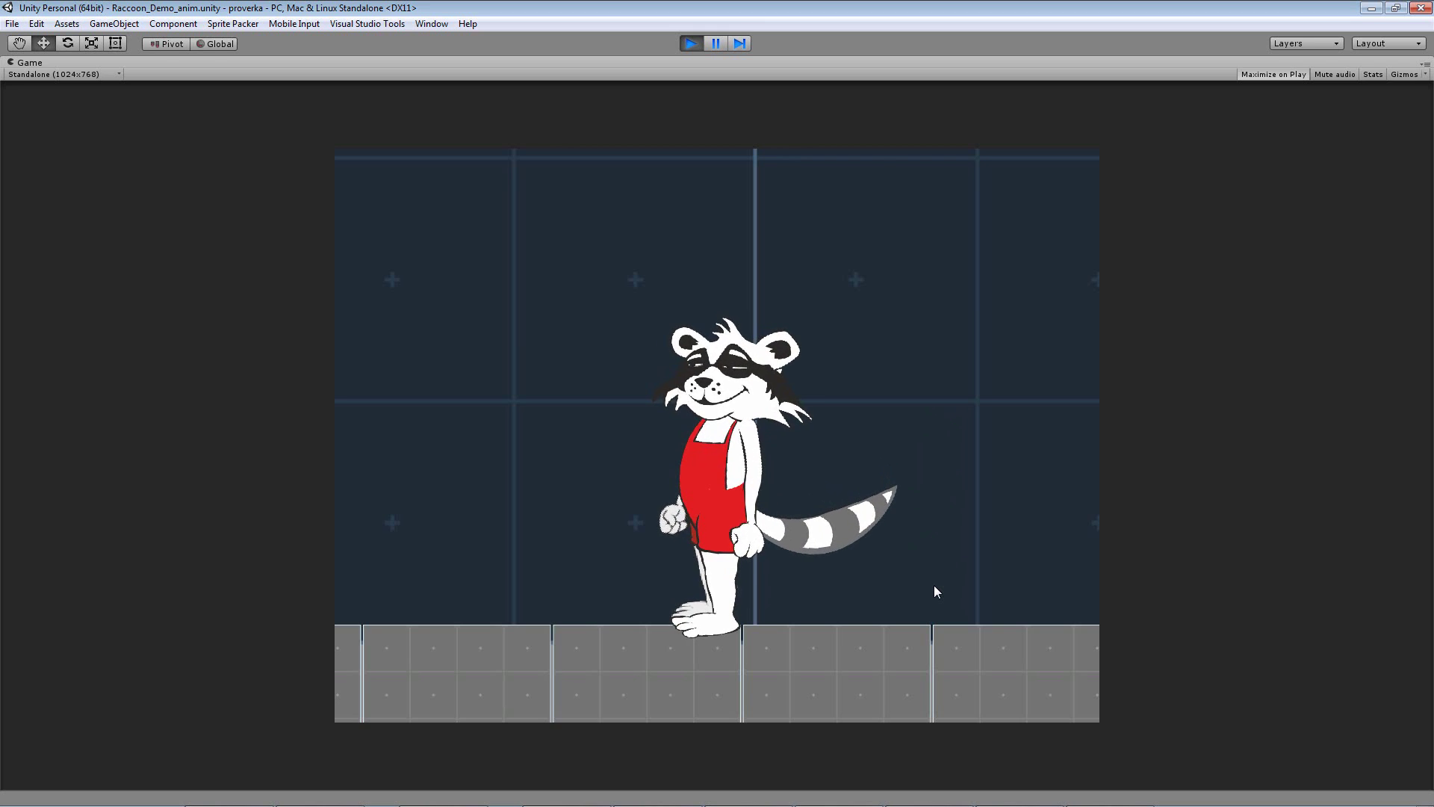
Step: Walk the raccoon left and right with the arrow keys and make it swing its bat with Space
key(Left)
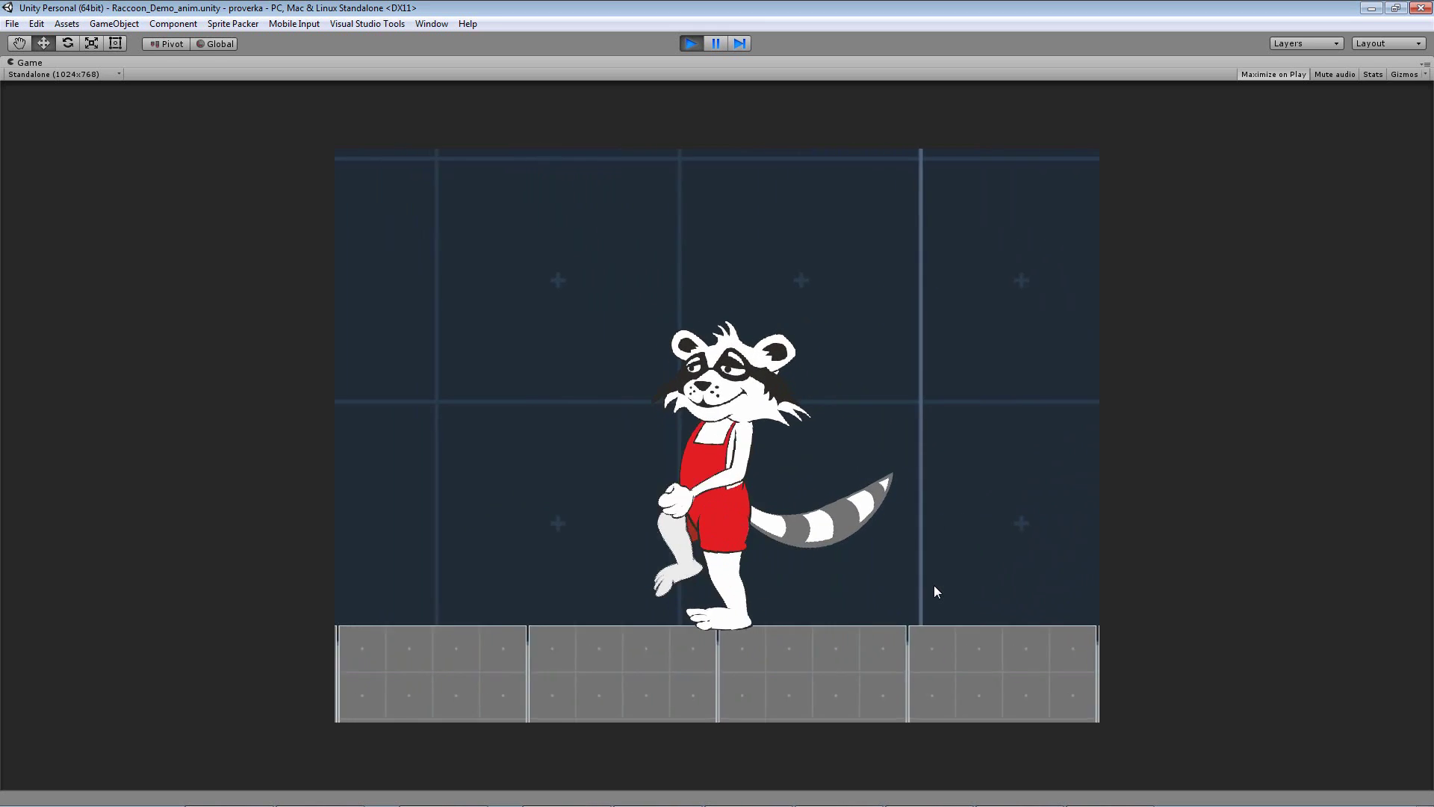
key(Right)
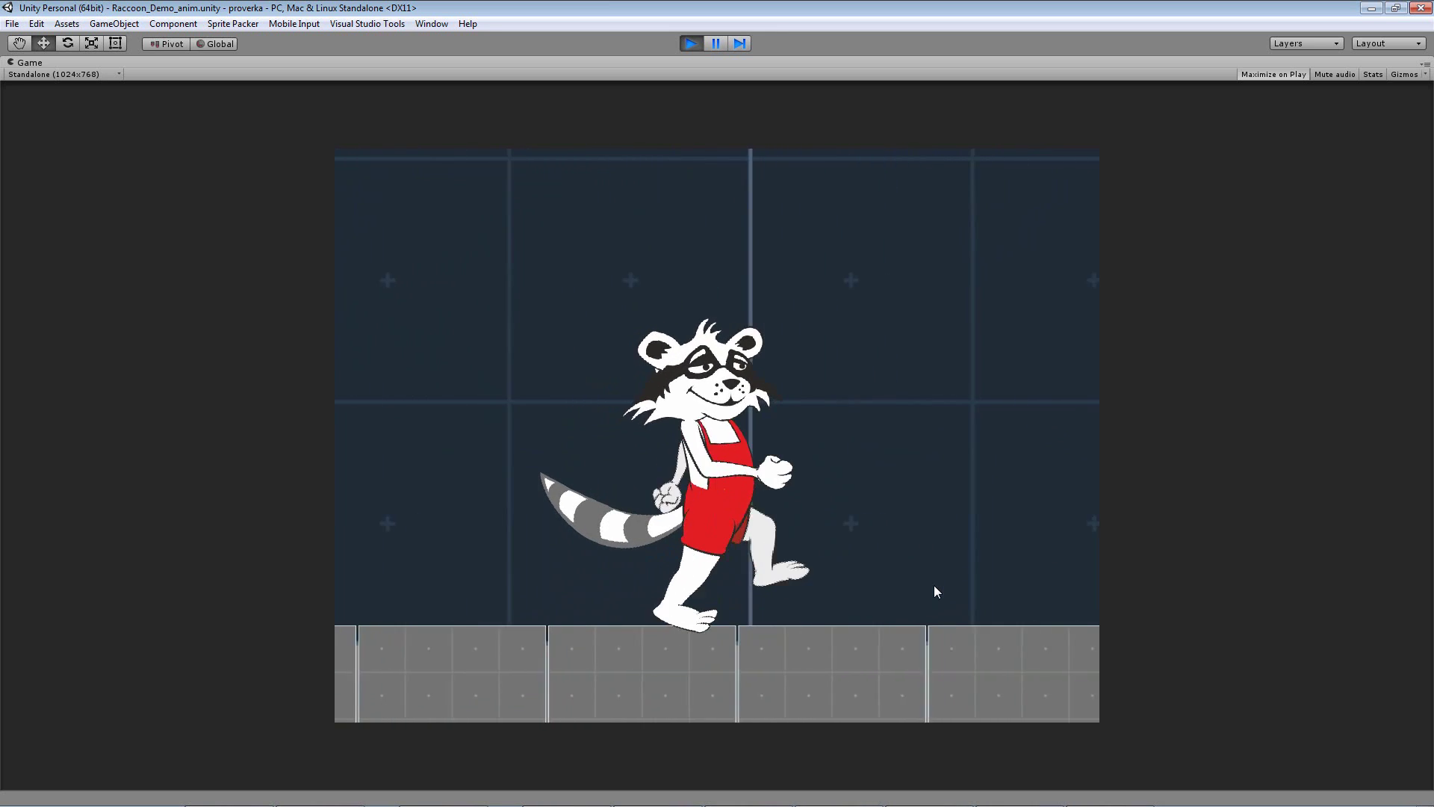
key(Left)
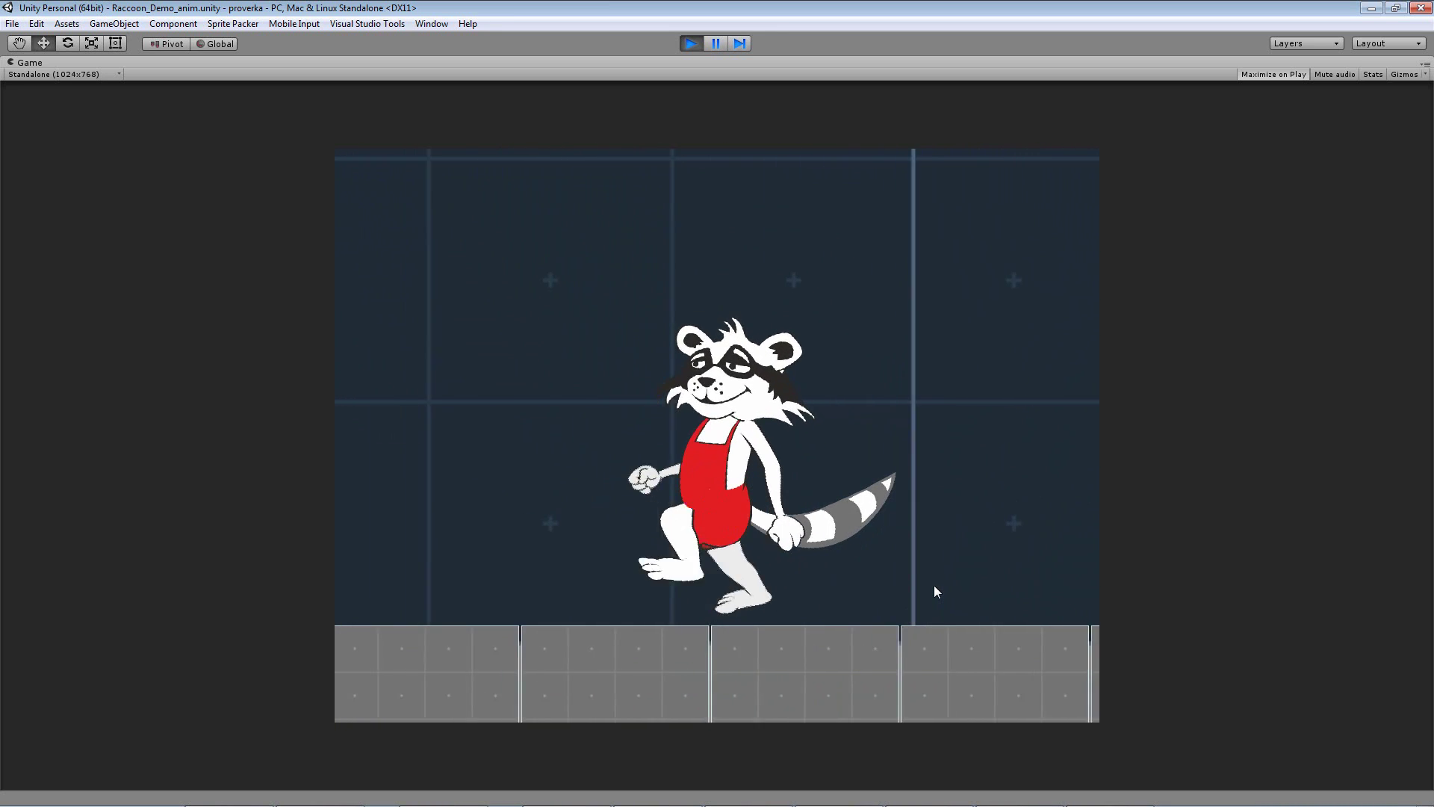
key(space)
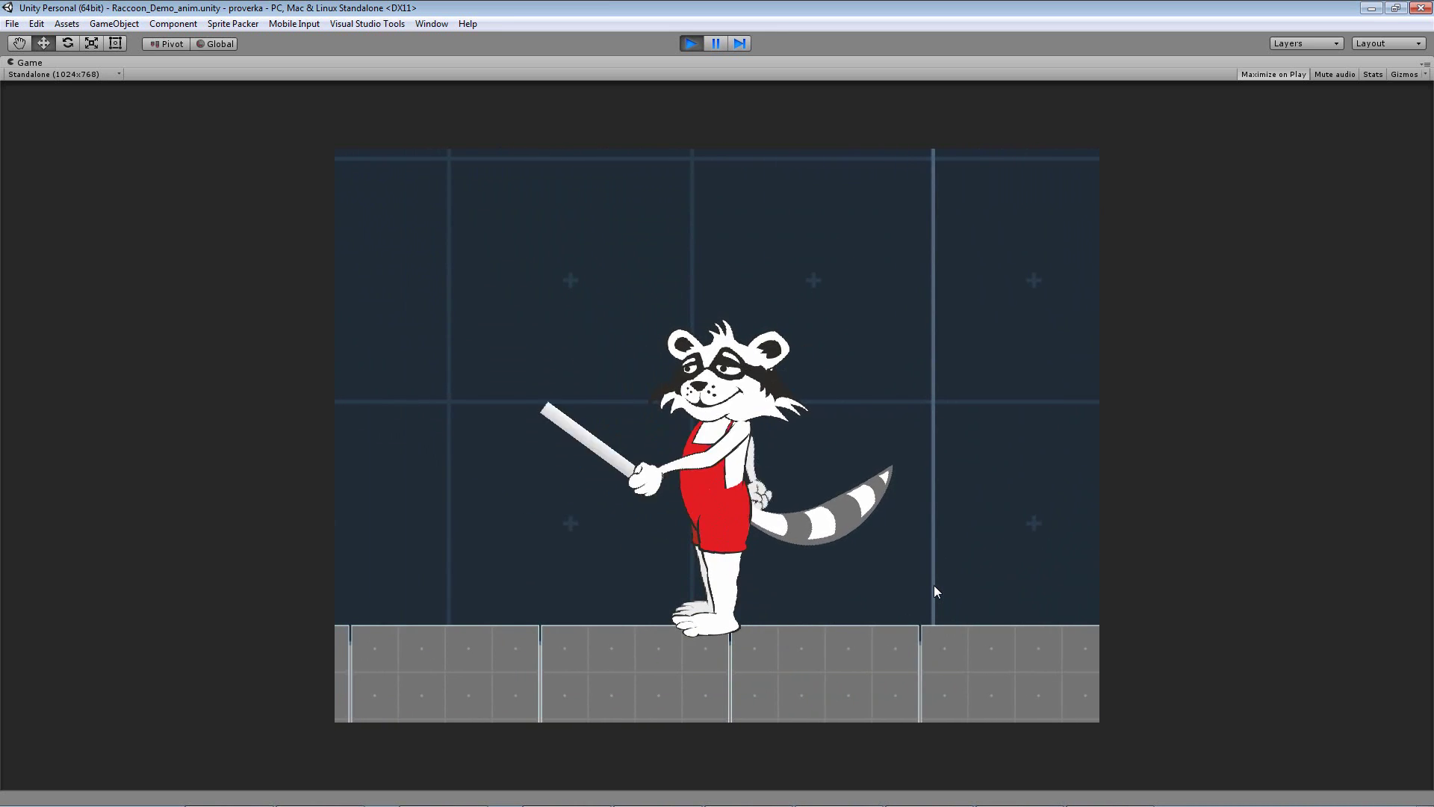
key(Right)
key(space)
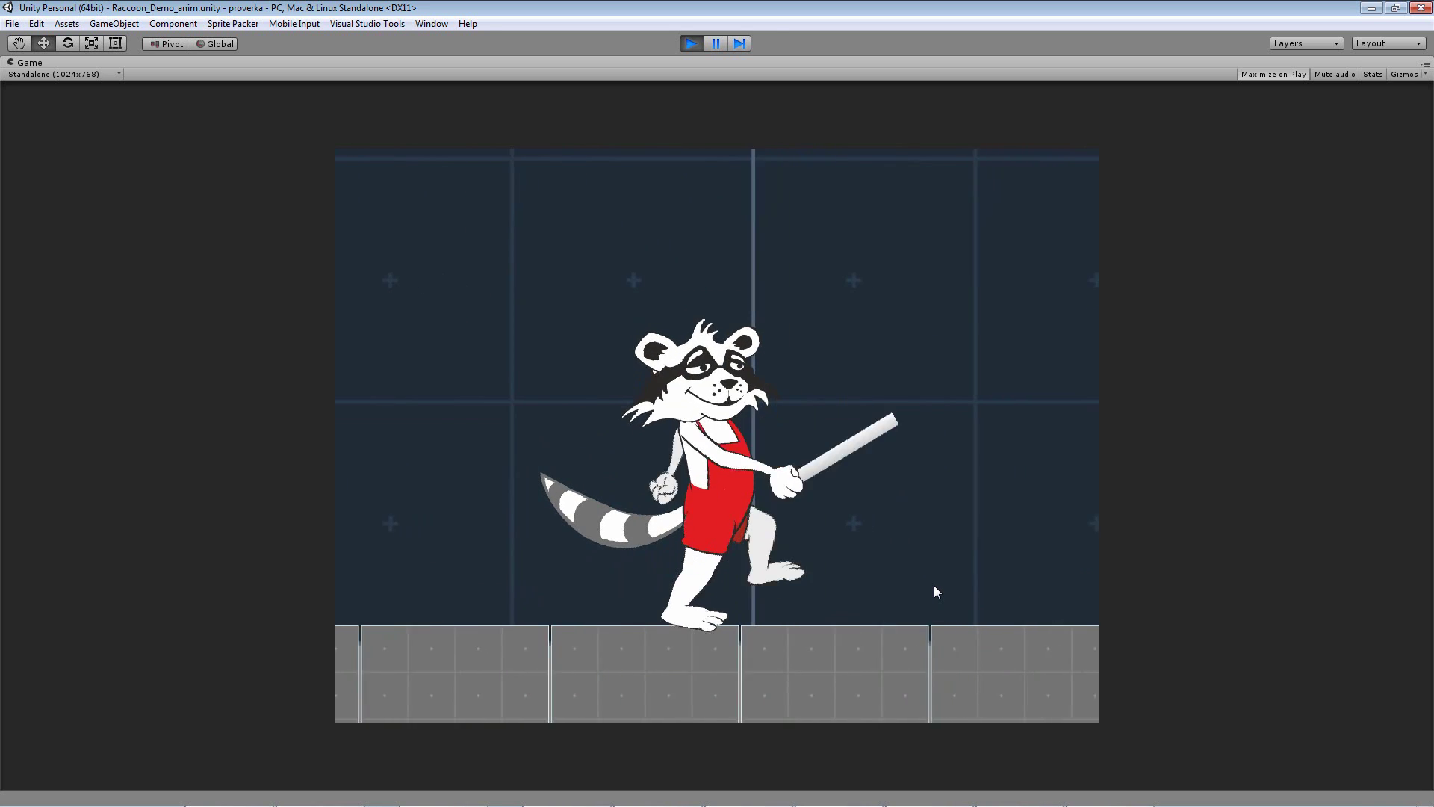
key(space)
key(Left)
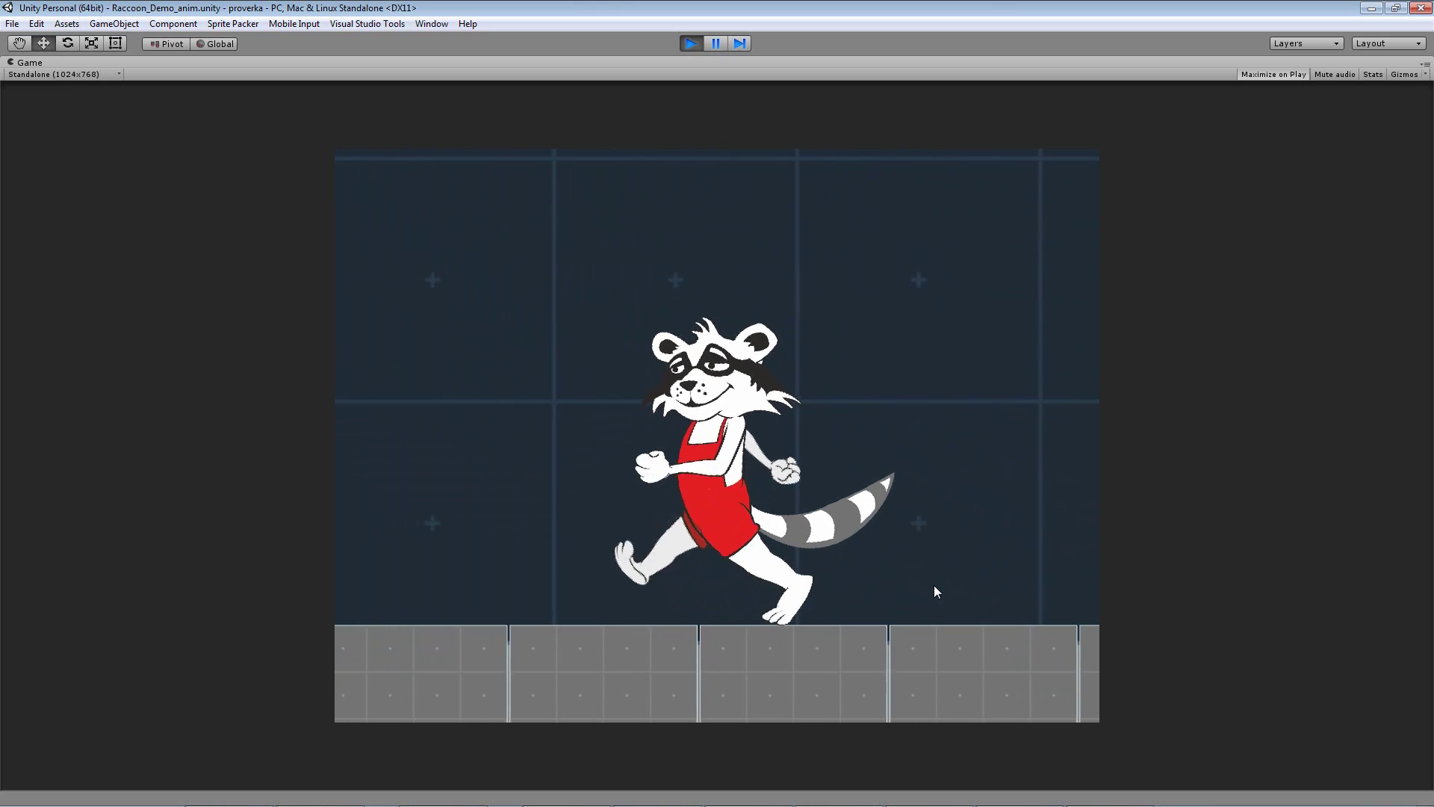
key(Right)
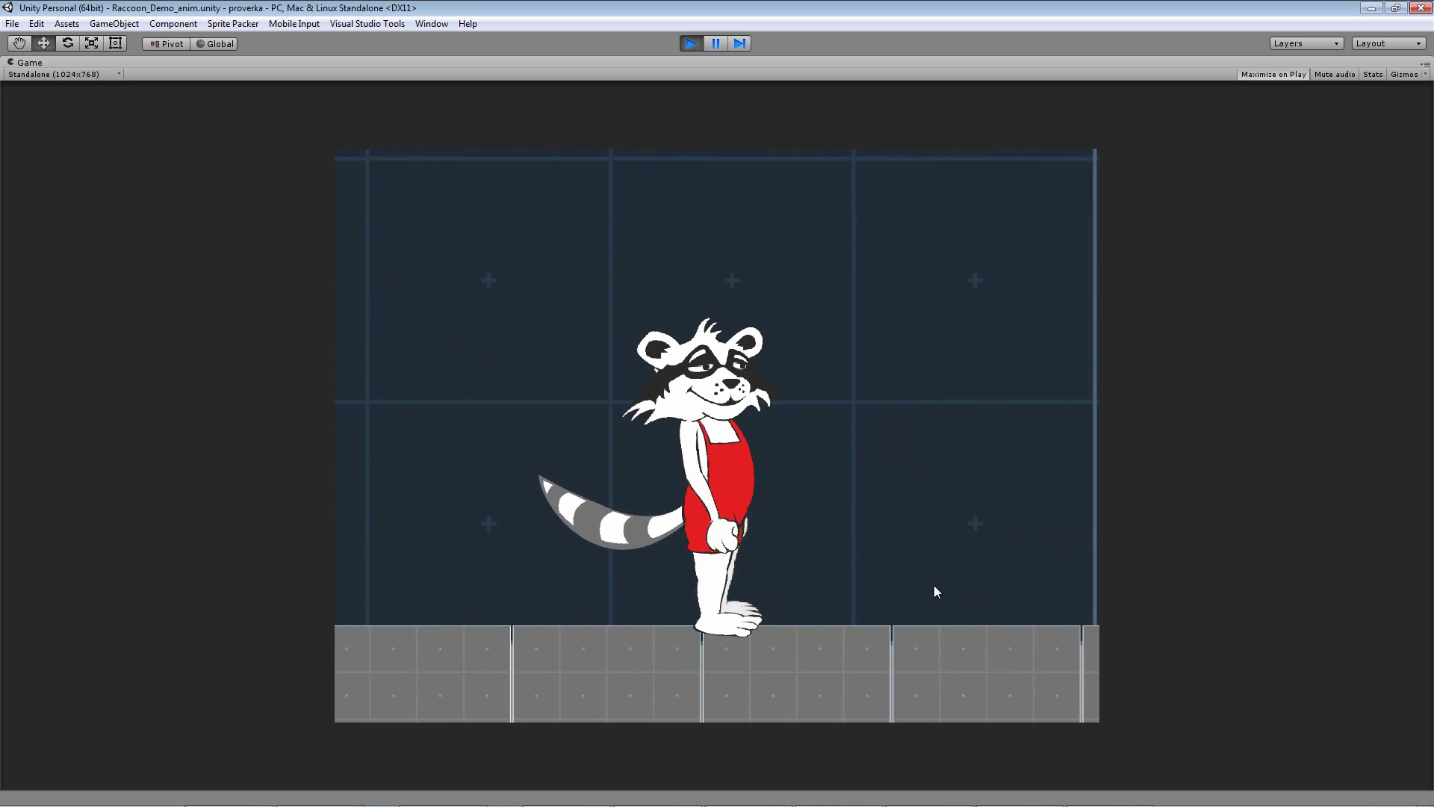
key(space)
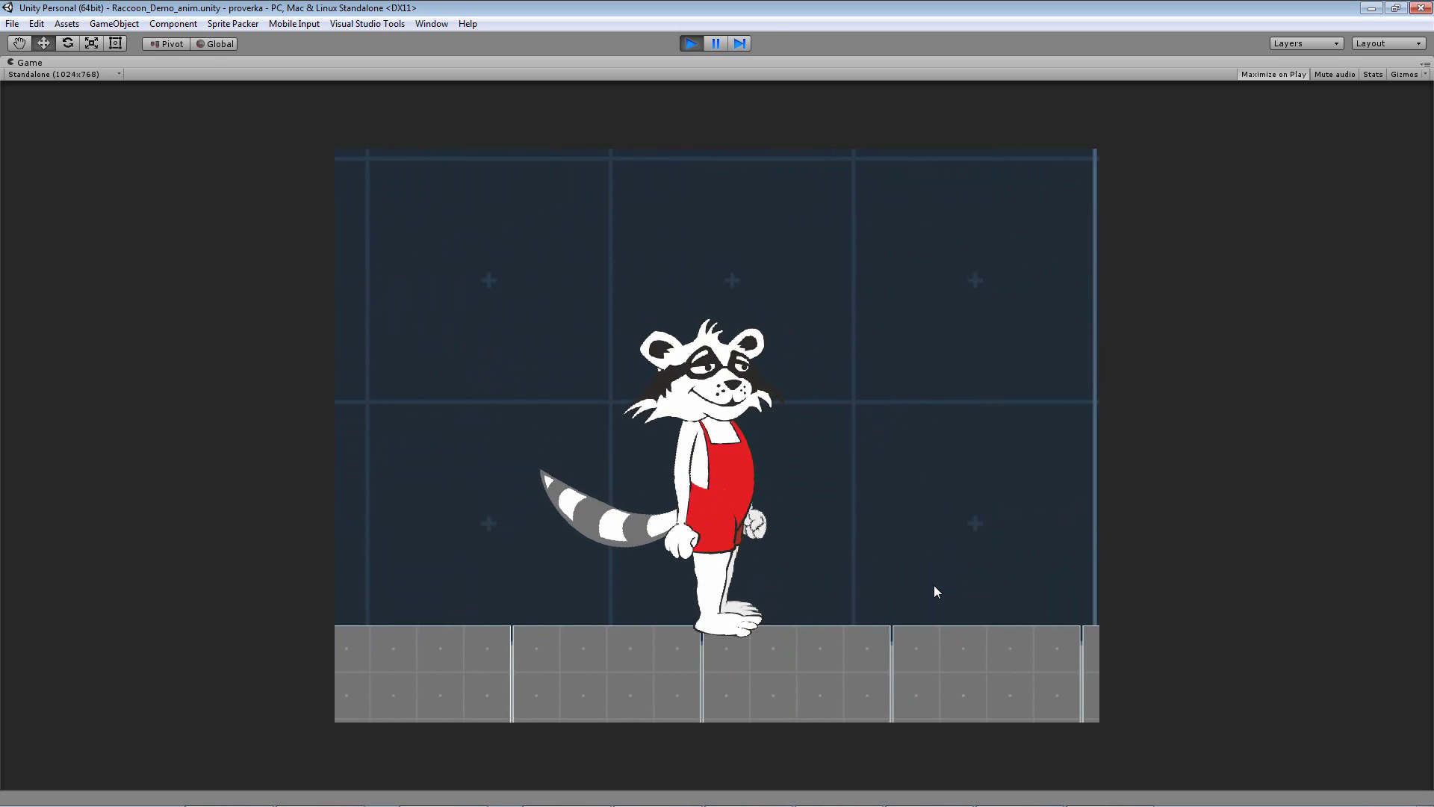
Step: Stop Play mode, pan the Animator graph, and show the Idle clip's keyframes in the Animation window
click(692, 43)
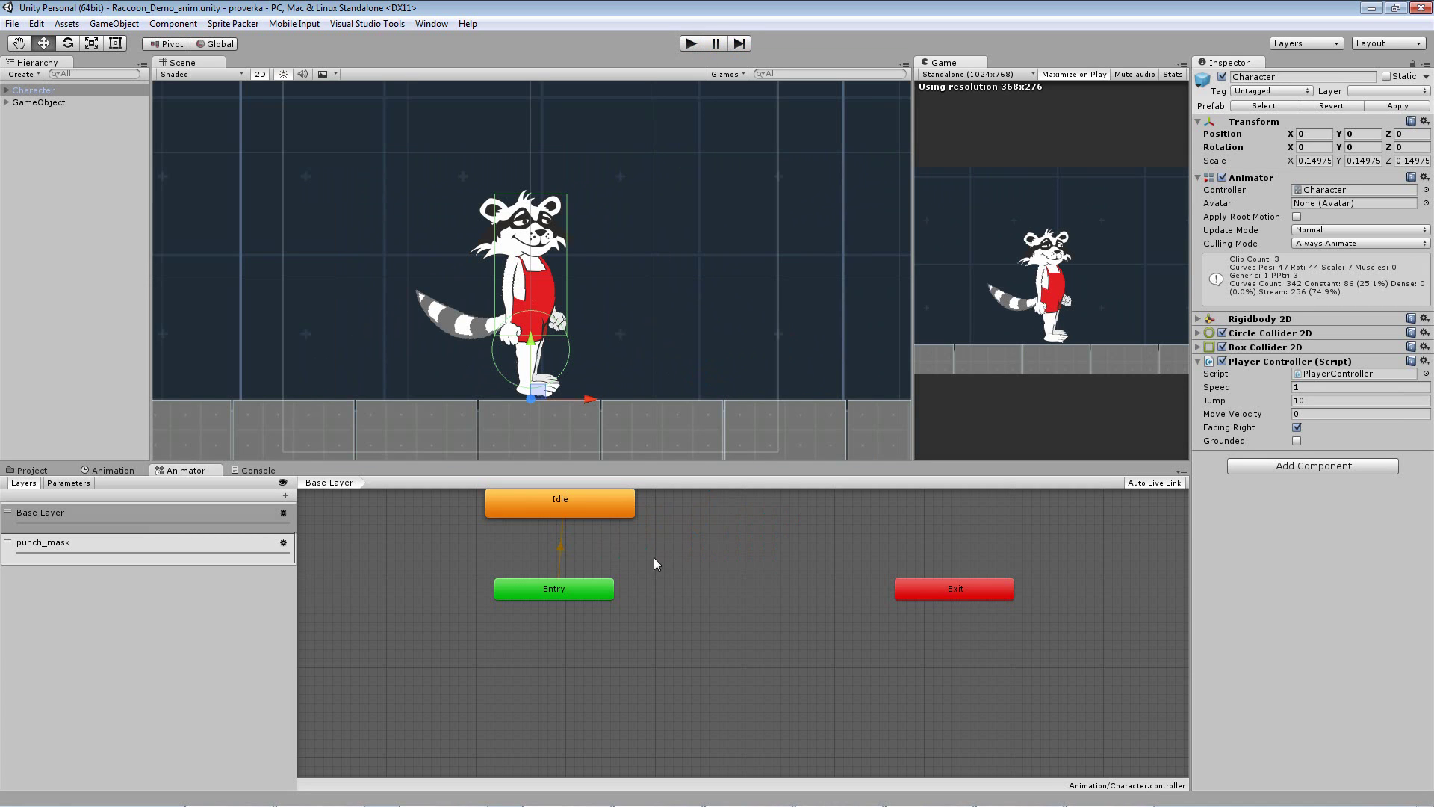
middle_drag(702, 603, 782, 686)
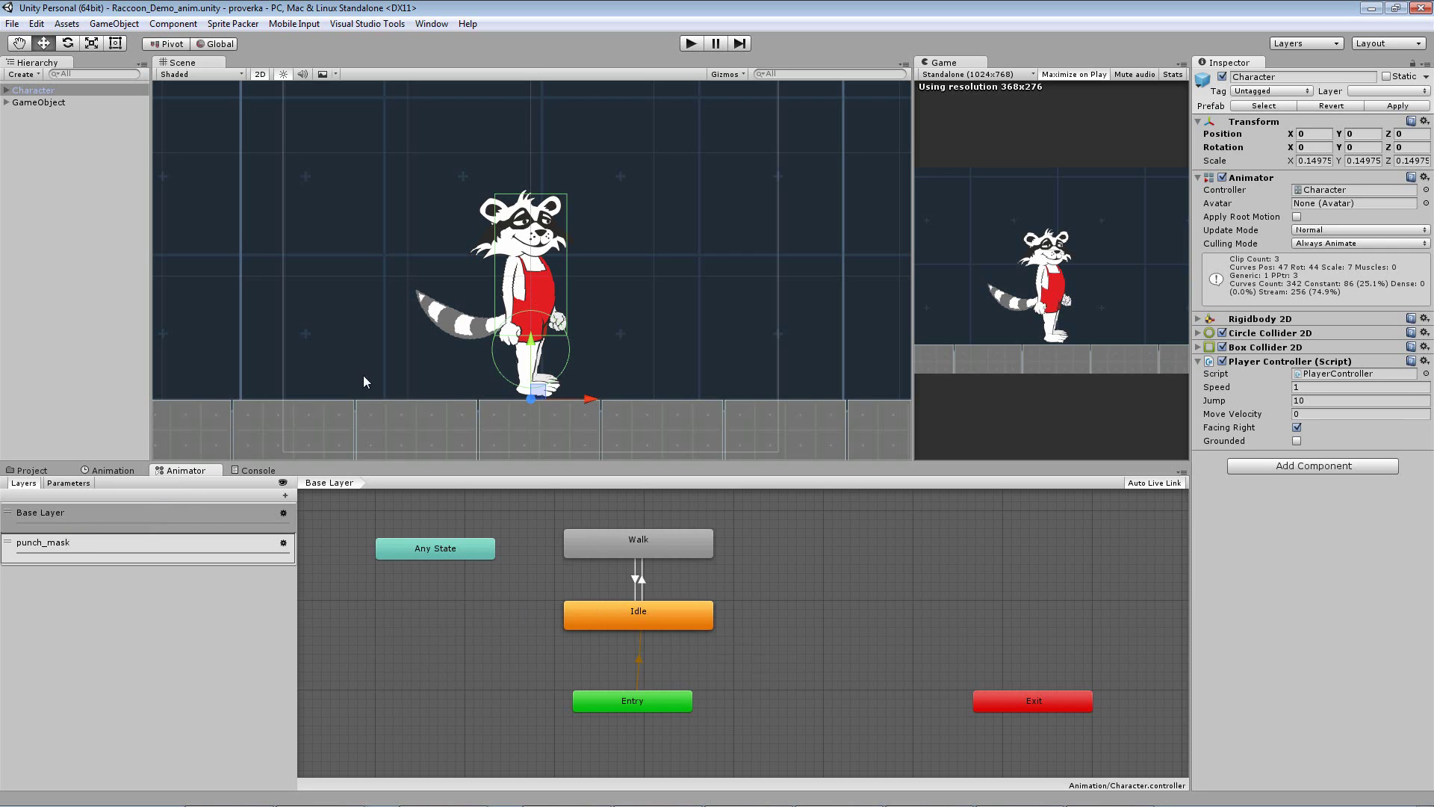
click(109, 471)
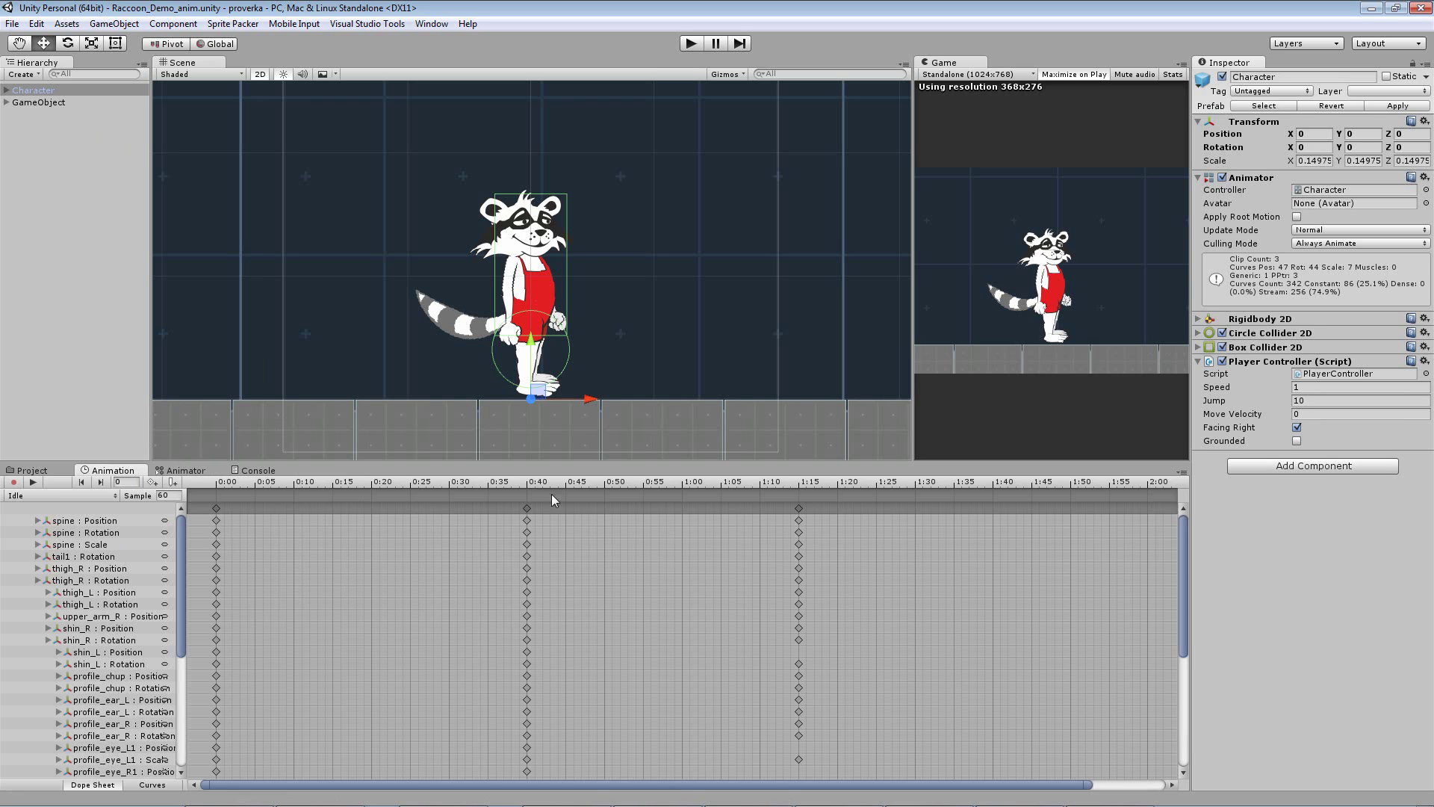
Step: Zoom out the dope sheet, turn on recording, and preview the Idle clip
scroll(585, 563, down, 1)
scroll(585, 564, down, 2)
scroll(585, 563, down, 1)
scroll(585, 564, down, 2)
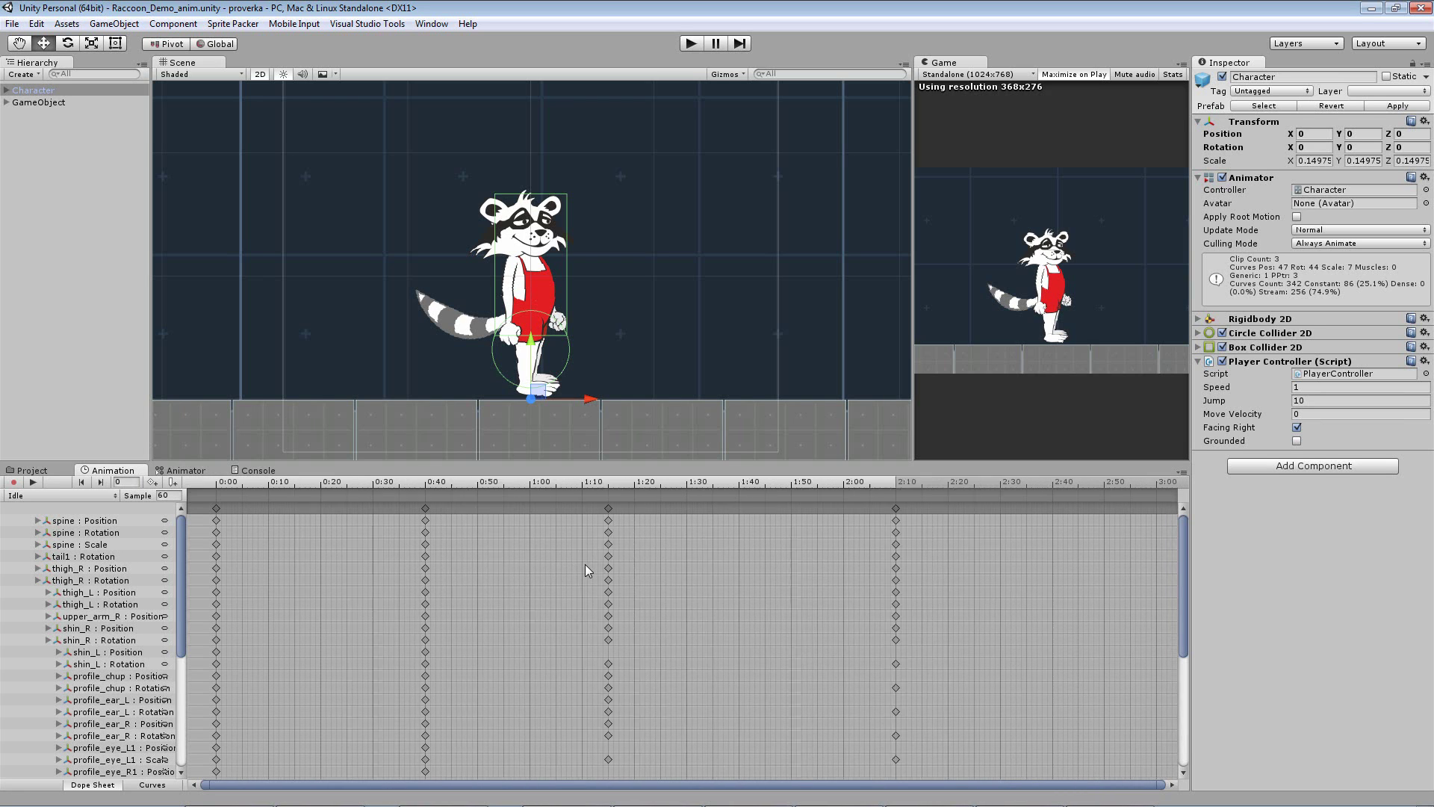
scroll(585, 563, down, 1)
click(220, 484)
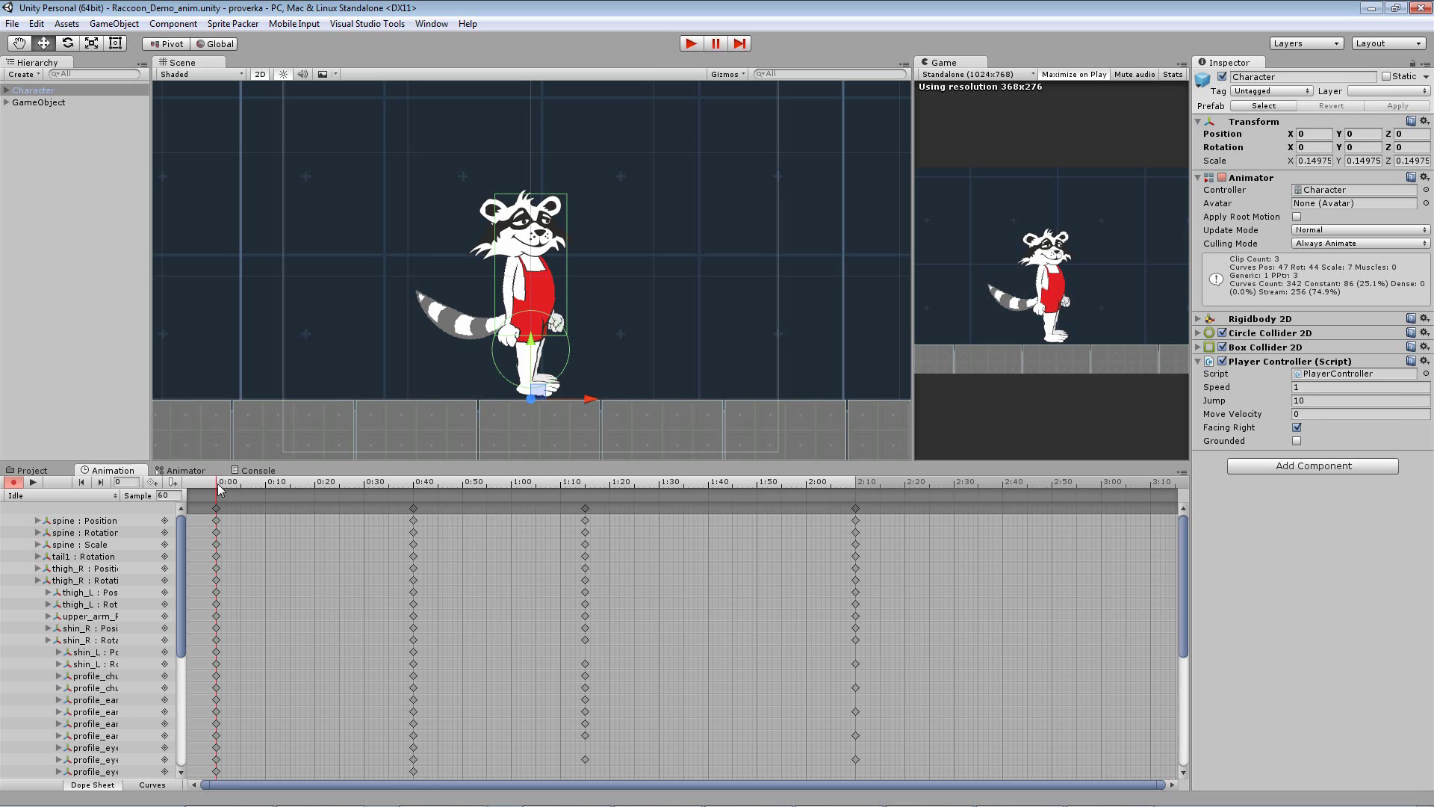
click(33, 482)
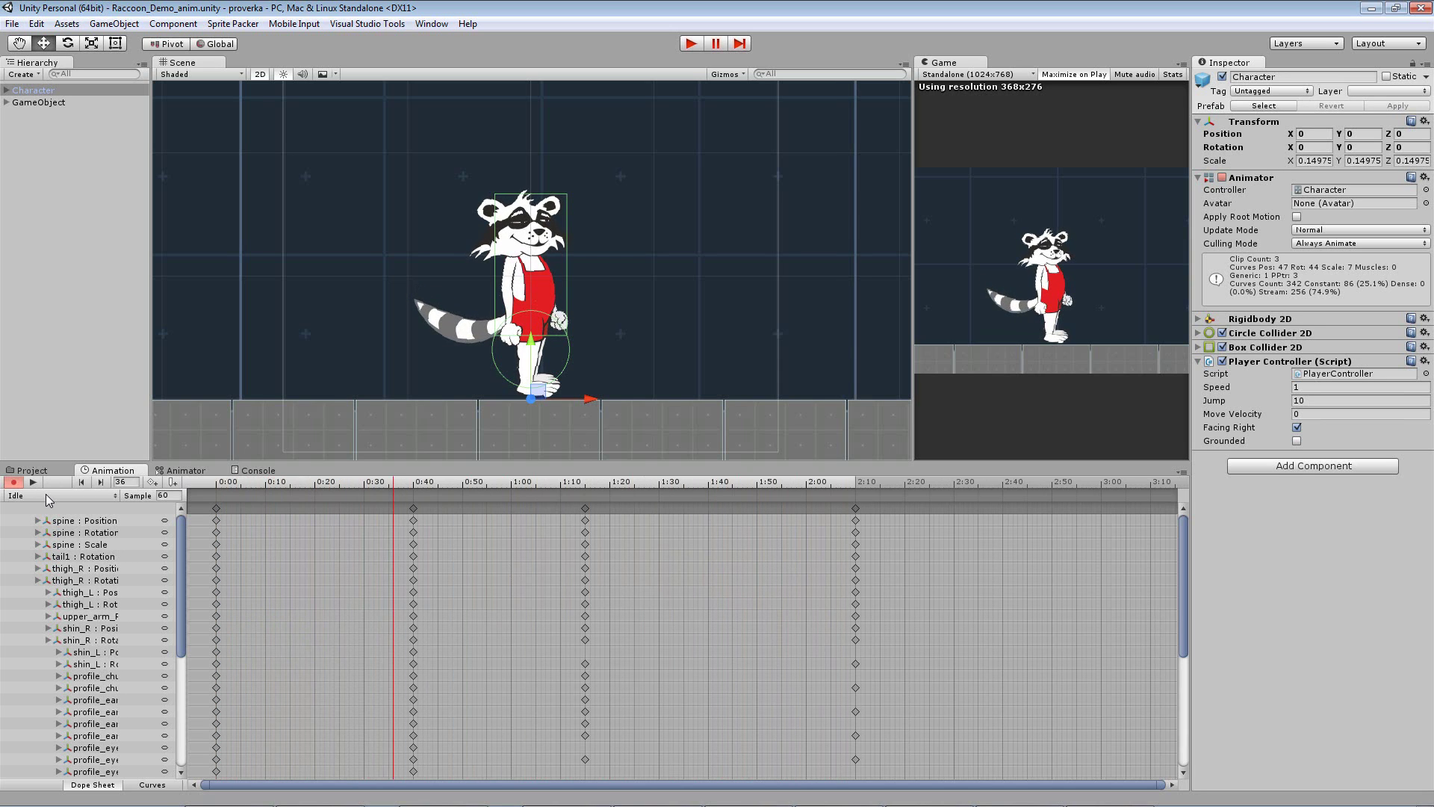
Step: Switch the Animation window to the Walk clip, then to the Punch clip
click(48, 498)
click(51, 520)
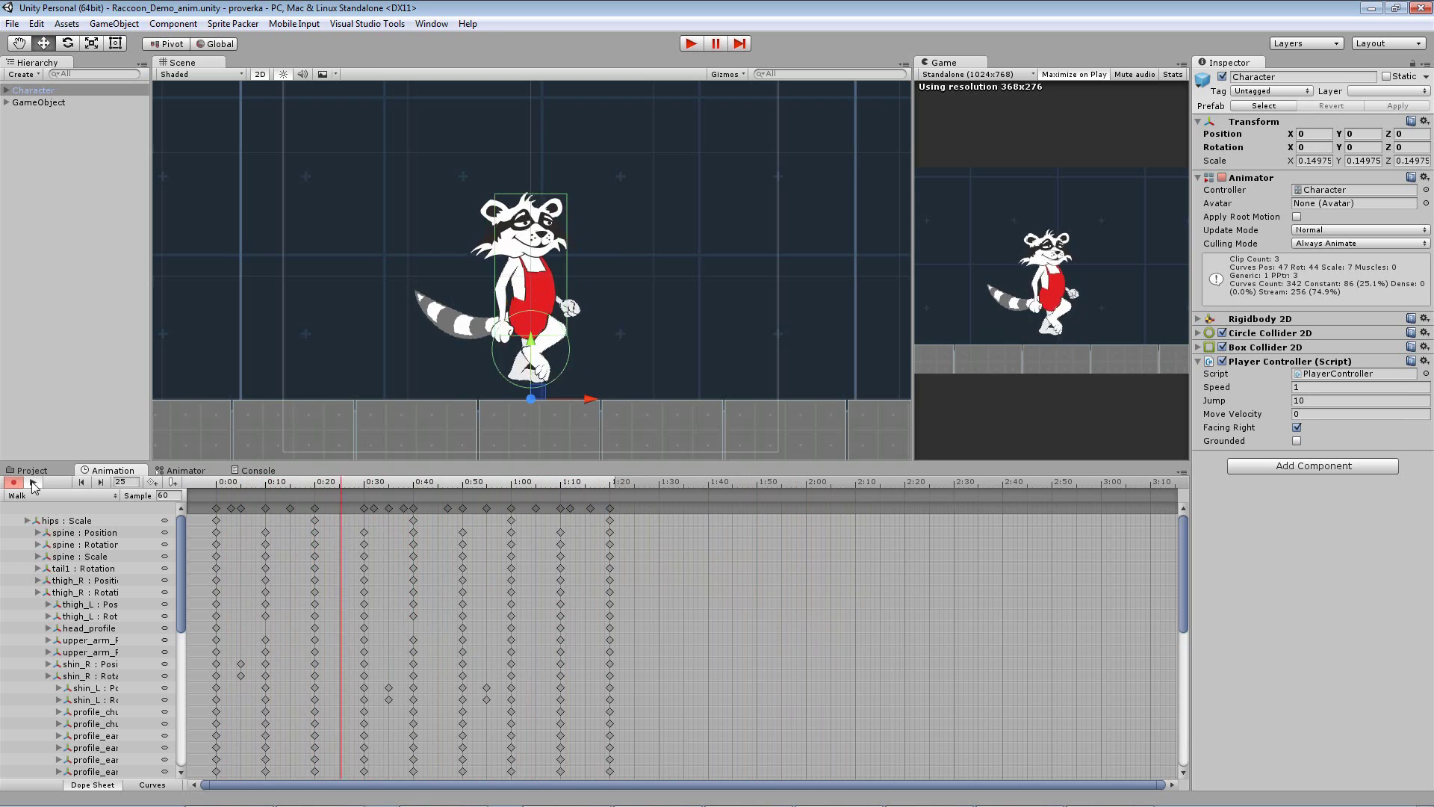
click(47, 497)
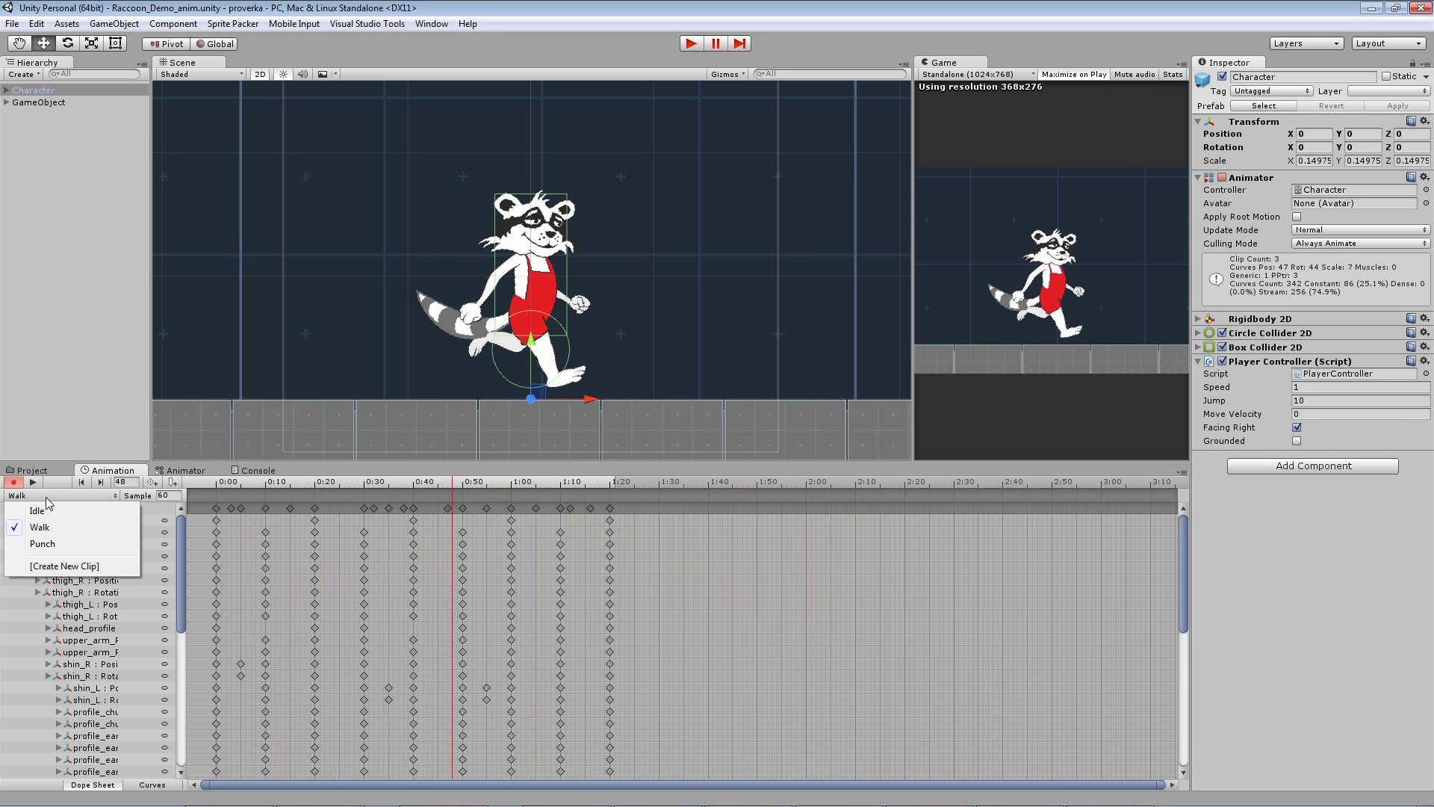
click(45, 545)
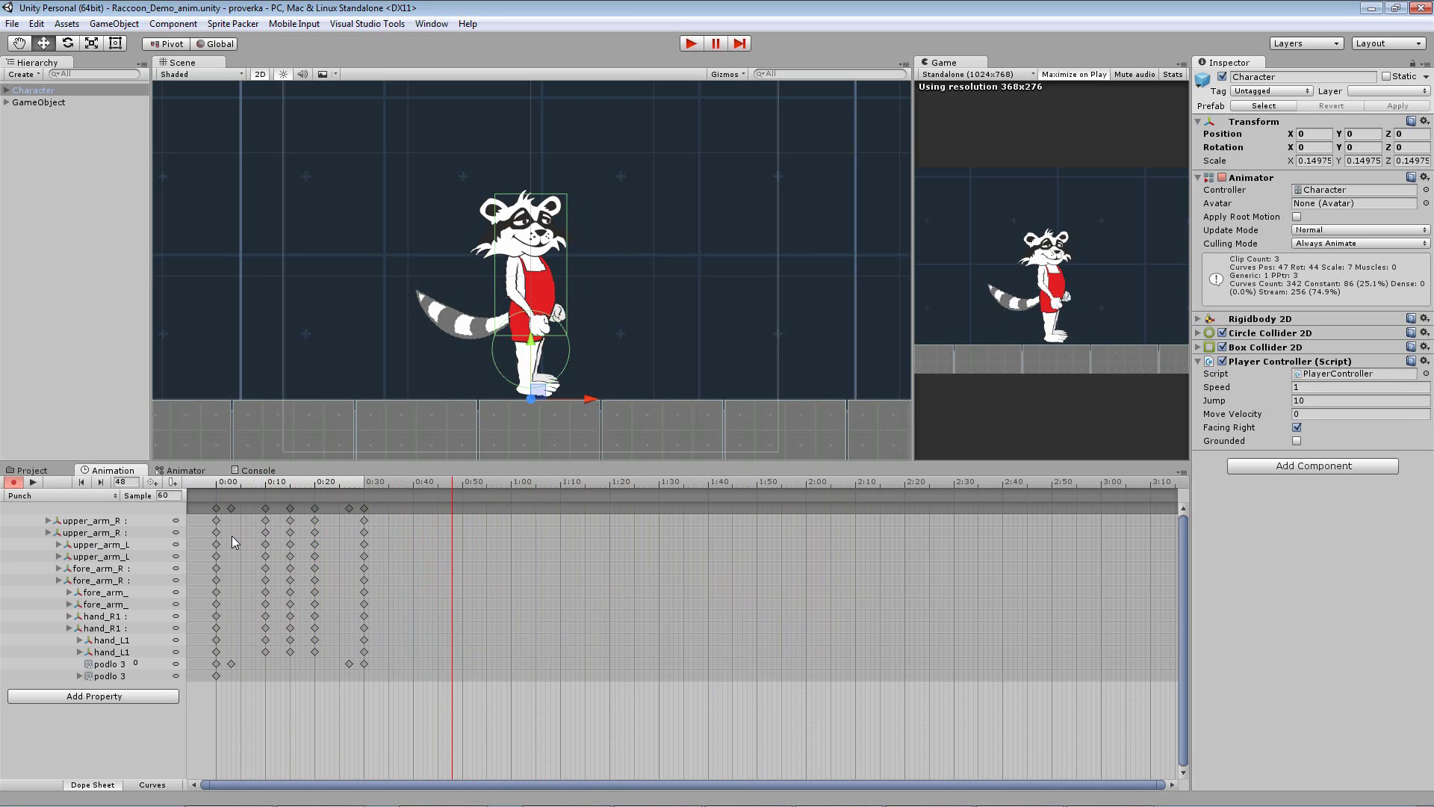
Step: Preview the Punch clip, rewind to frame 0, and inspect its arm, hand_R1, hand_L1 and upper_arm_R tracks
click(31, 482)
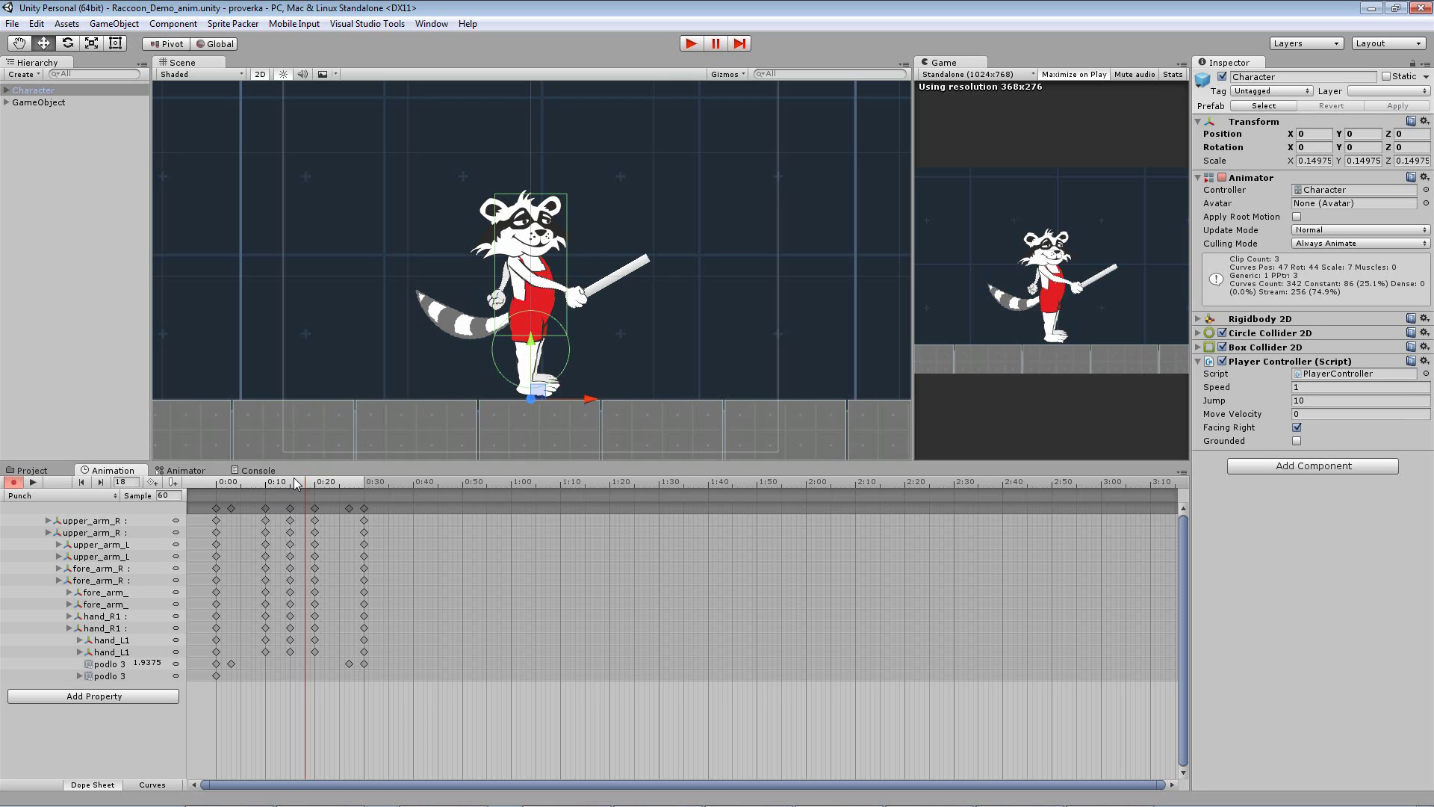
drag(305, 489, 186, 494)
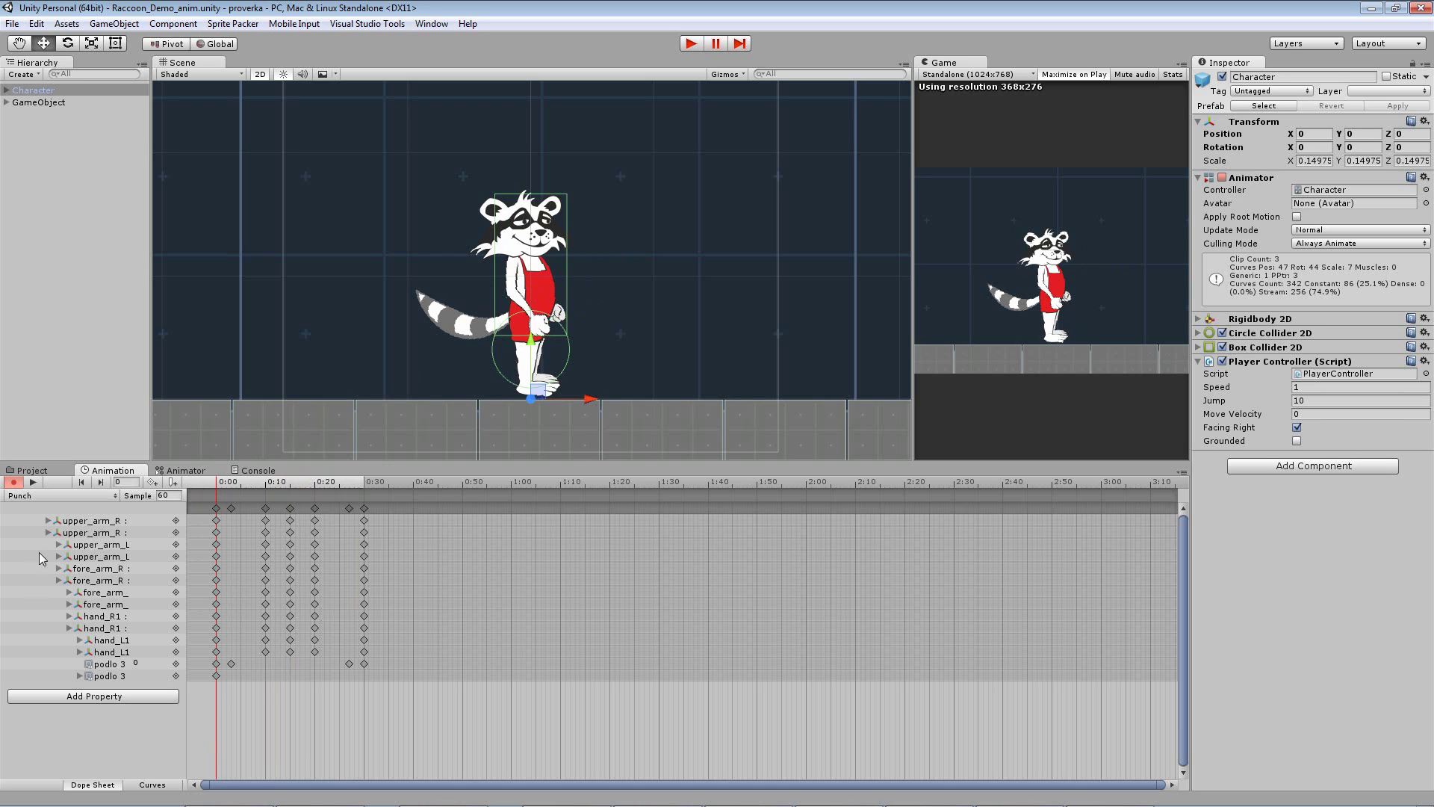
click(86, 528)
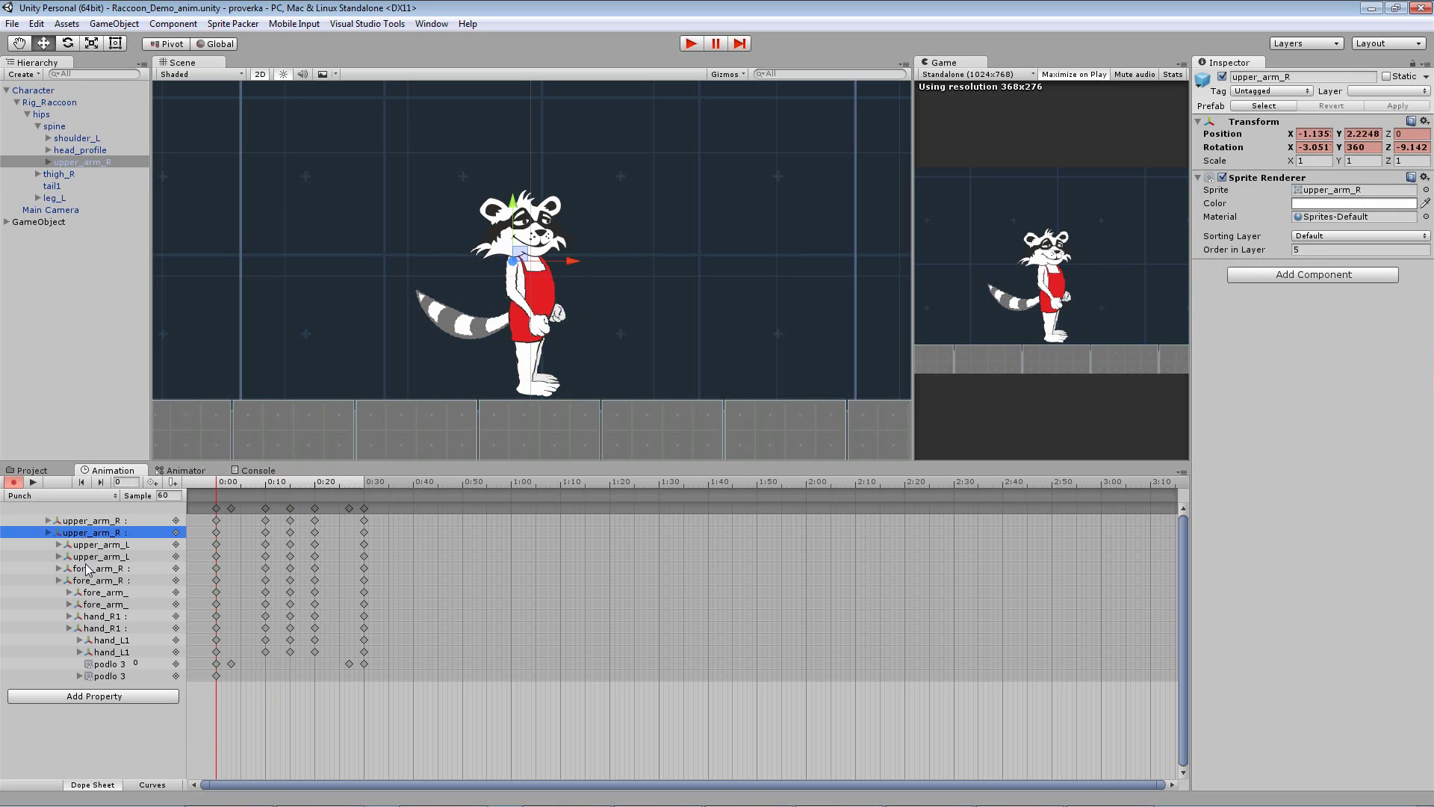
click(88, 569)
click(91, 604)
click(92, 628)
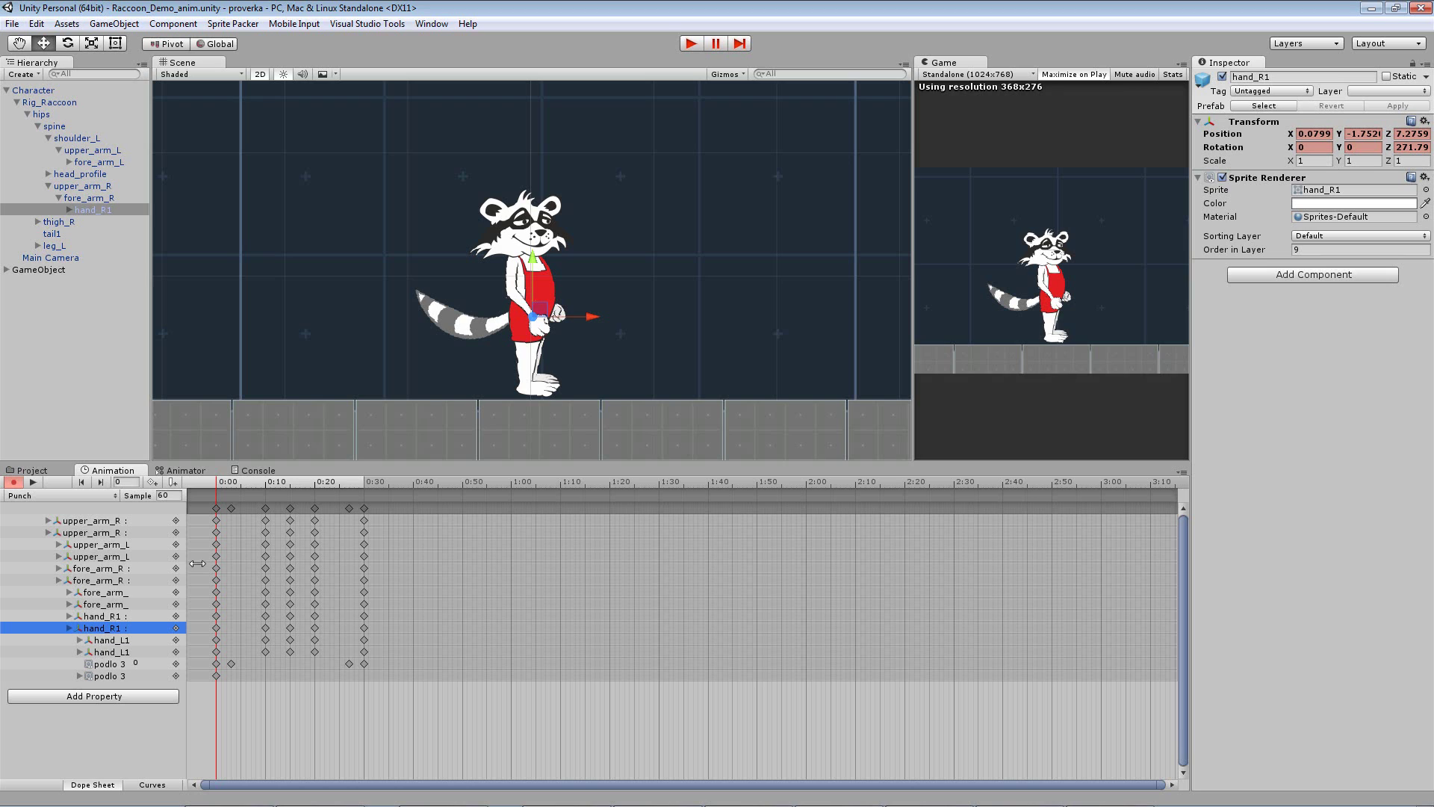
click(88, 652)
click(104, 522)
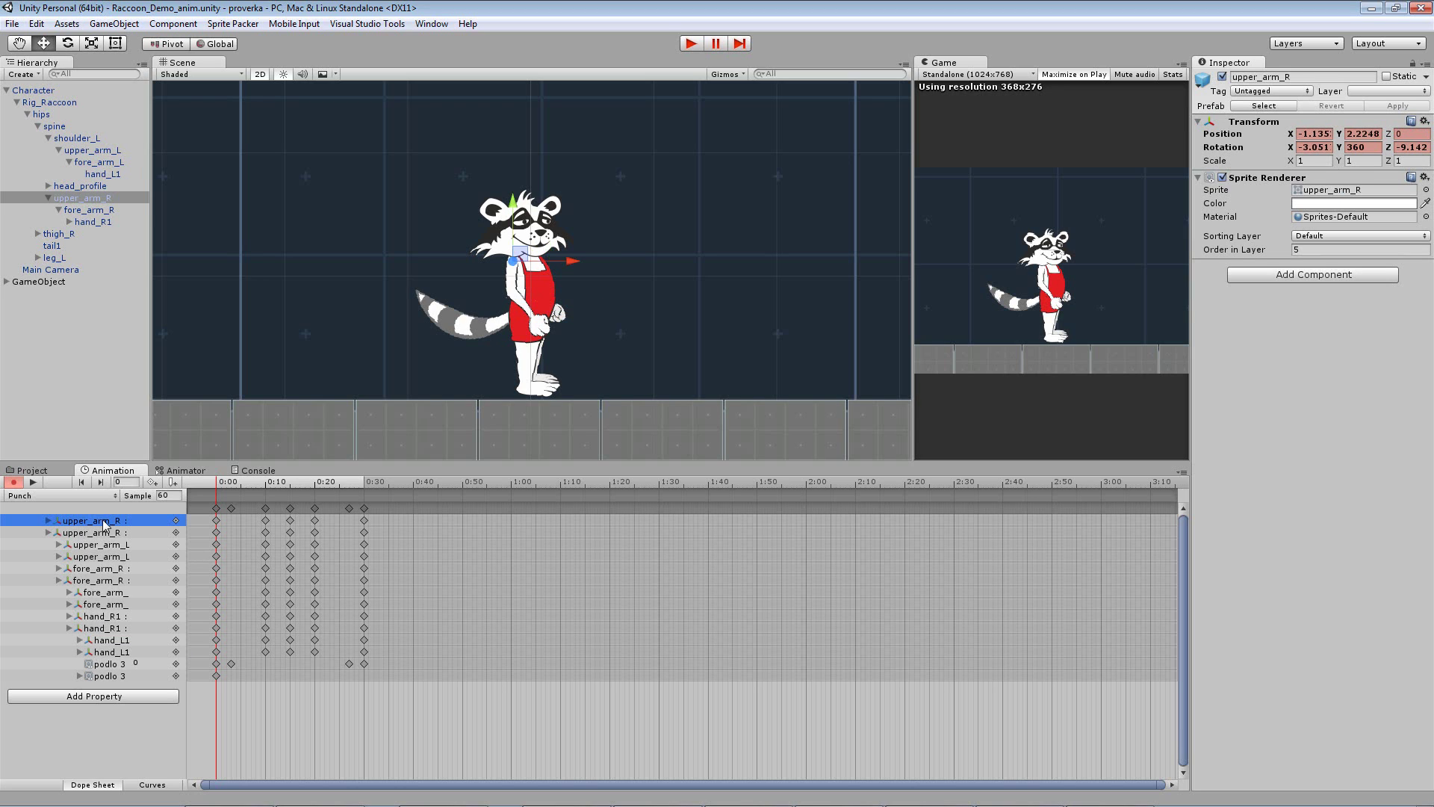
Step: Back in the Animator, review the Base Layer and Walk state, nudge Idle lower, and inspect Character
click(184, 470)
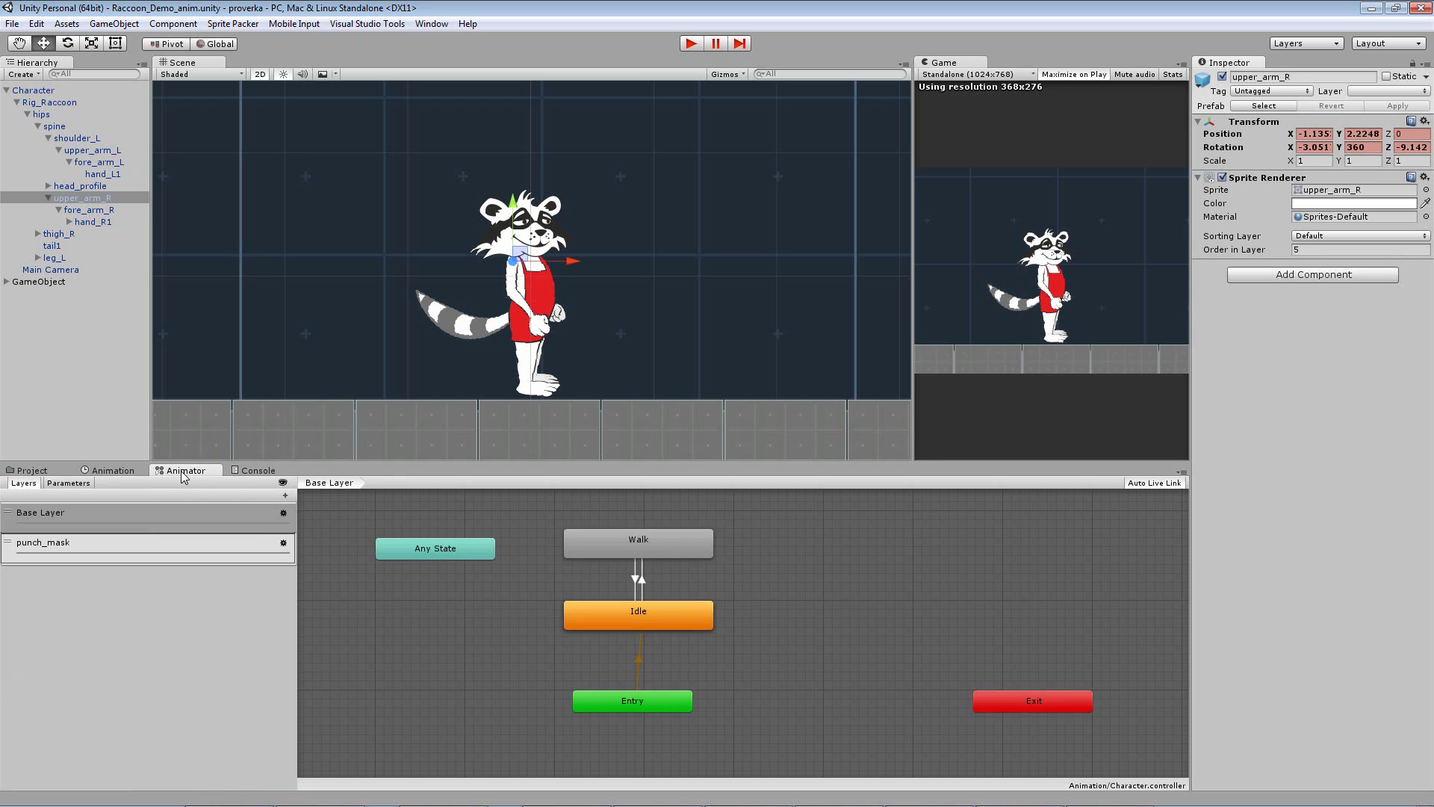
click(533, 612)
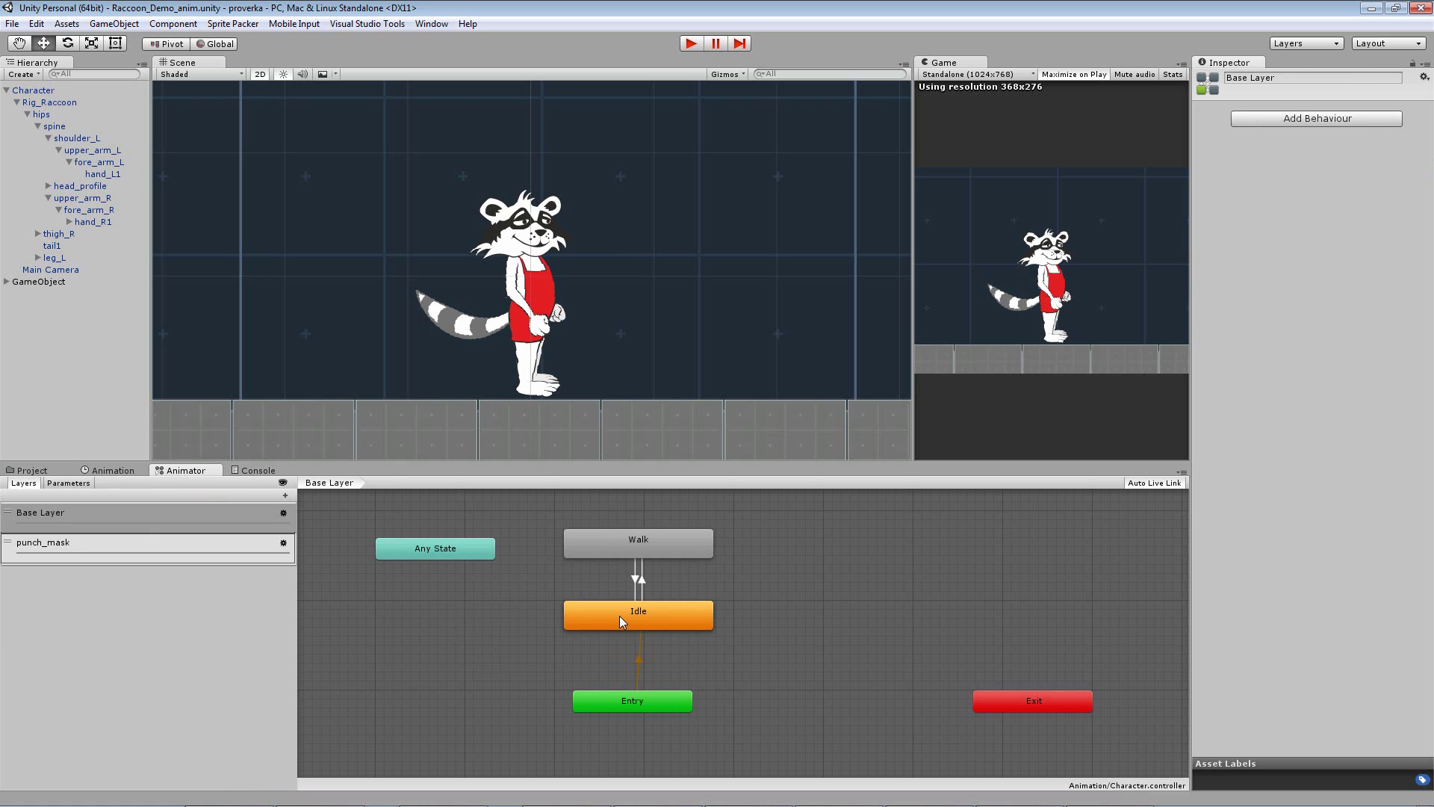
click(631, 541)
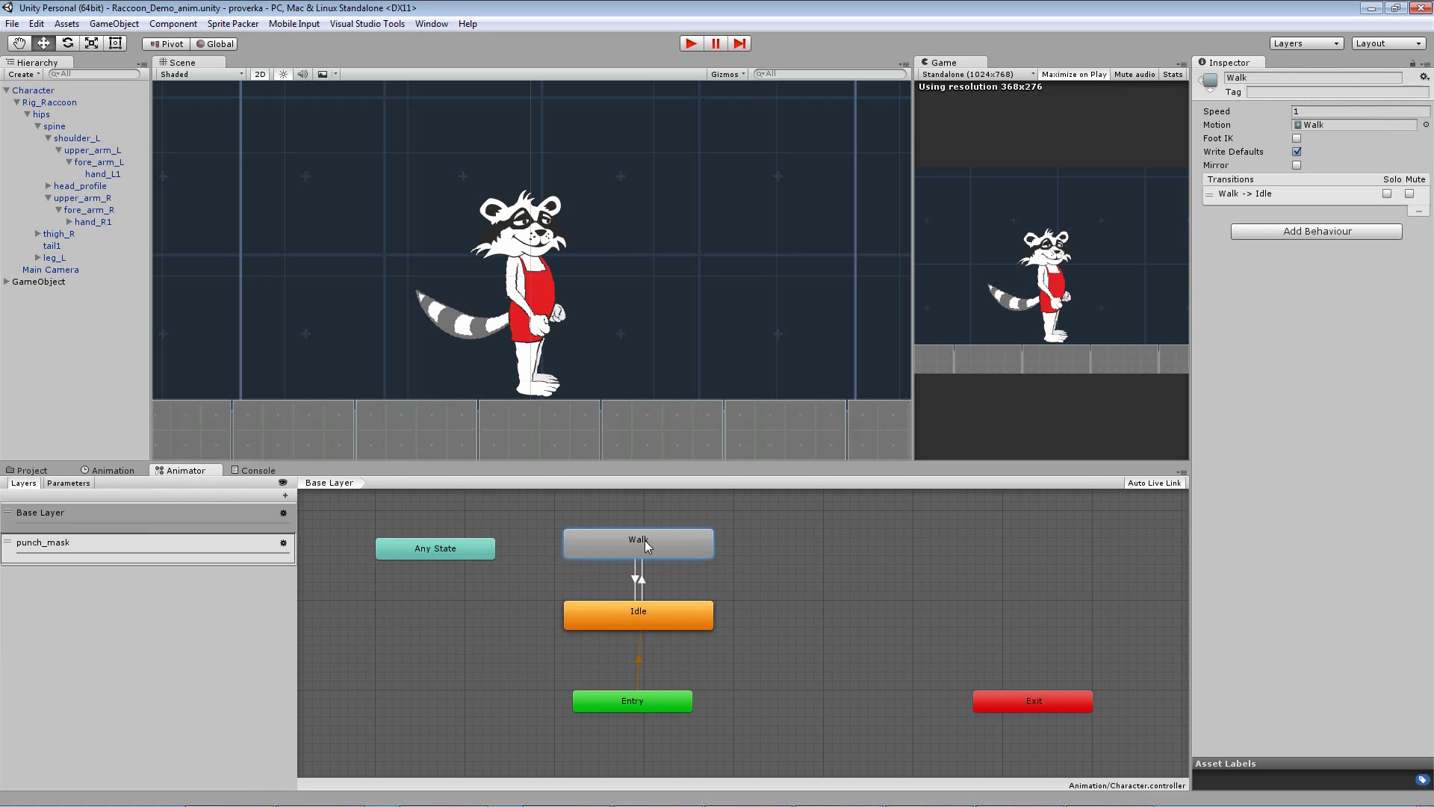
drag(646, 626, 643, 635)
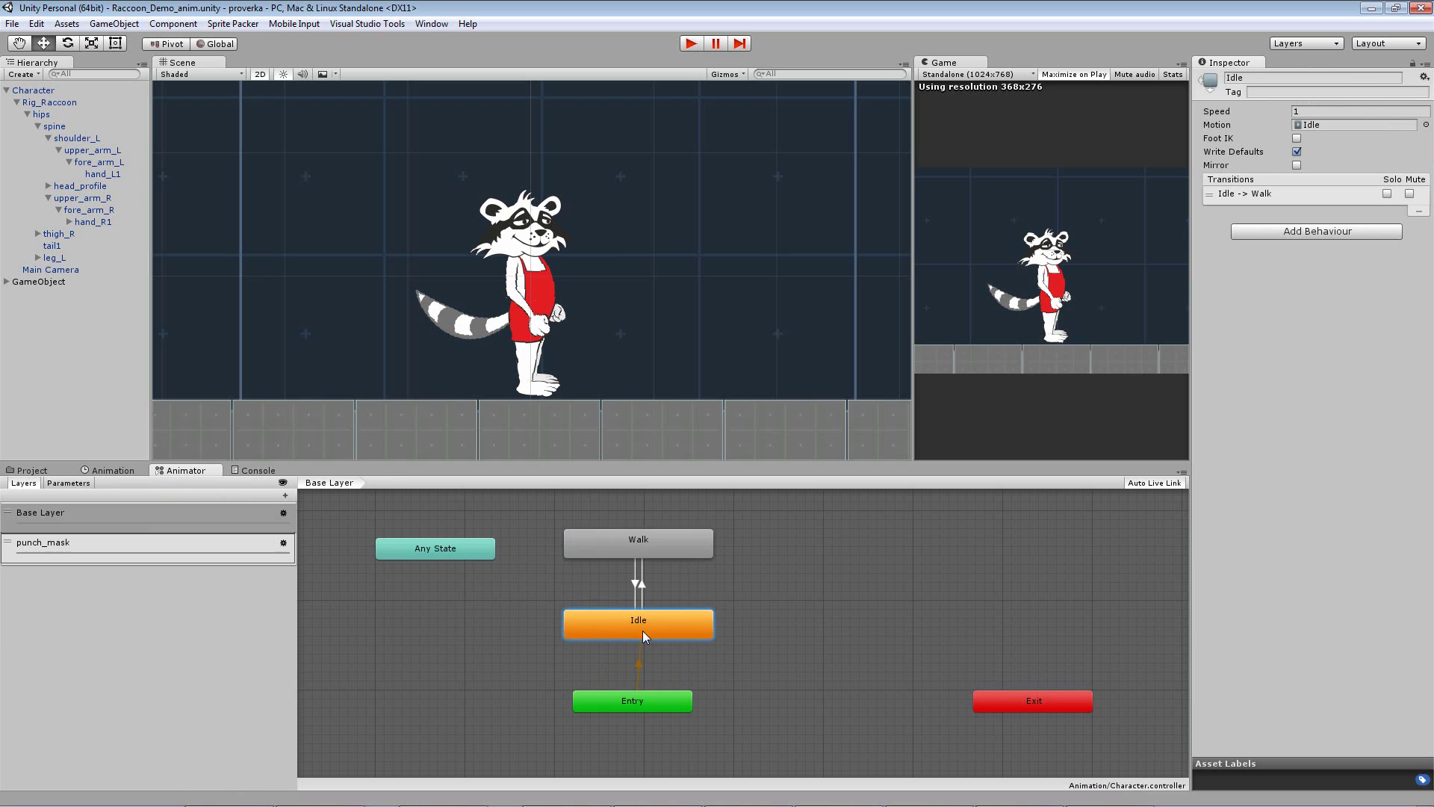
click(627, 551)
click(631, 566)
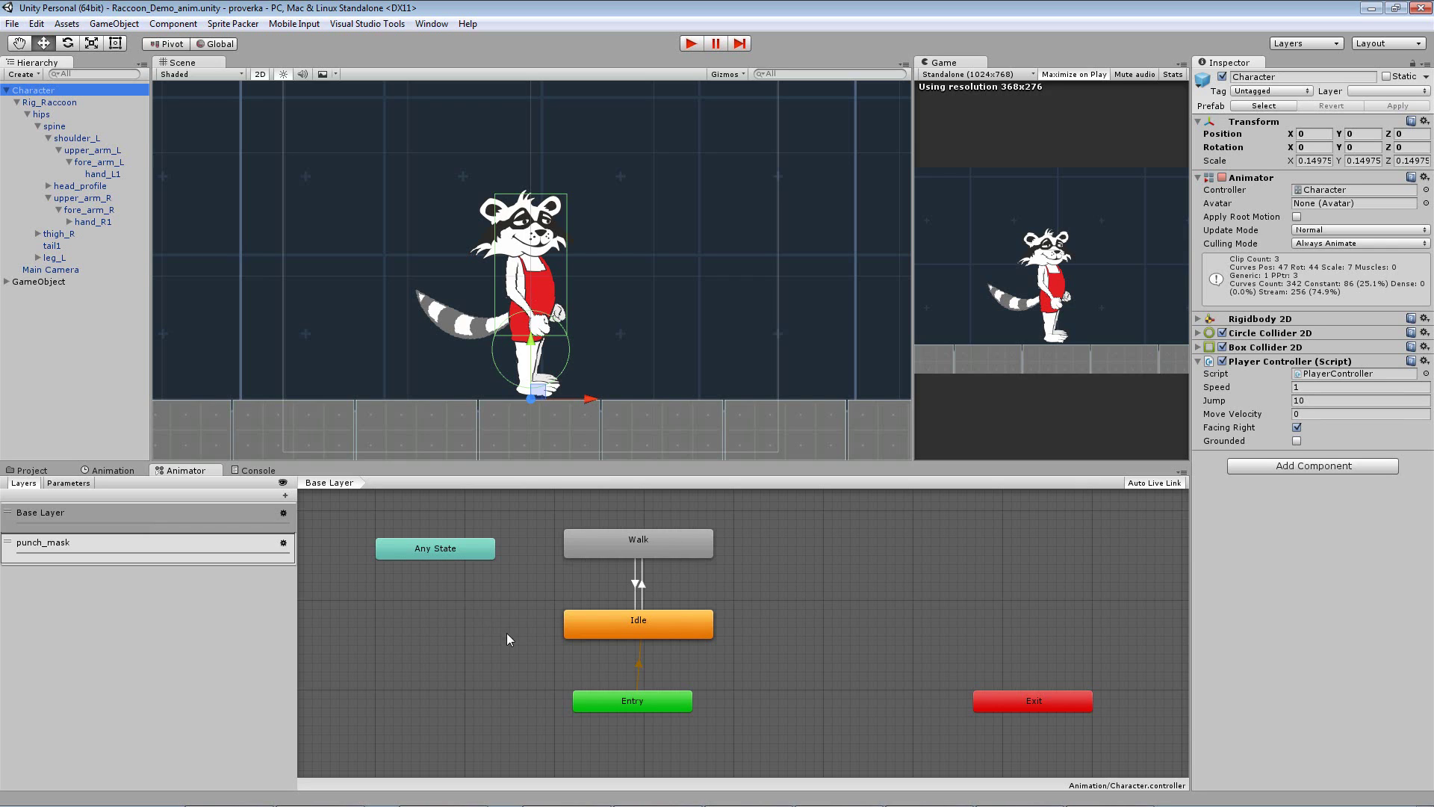
Step: Recheck the Base Layer and Walk state settings, then enter Play mode
click(47, 517)
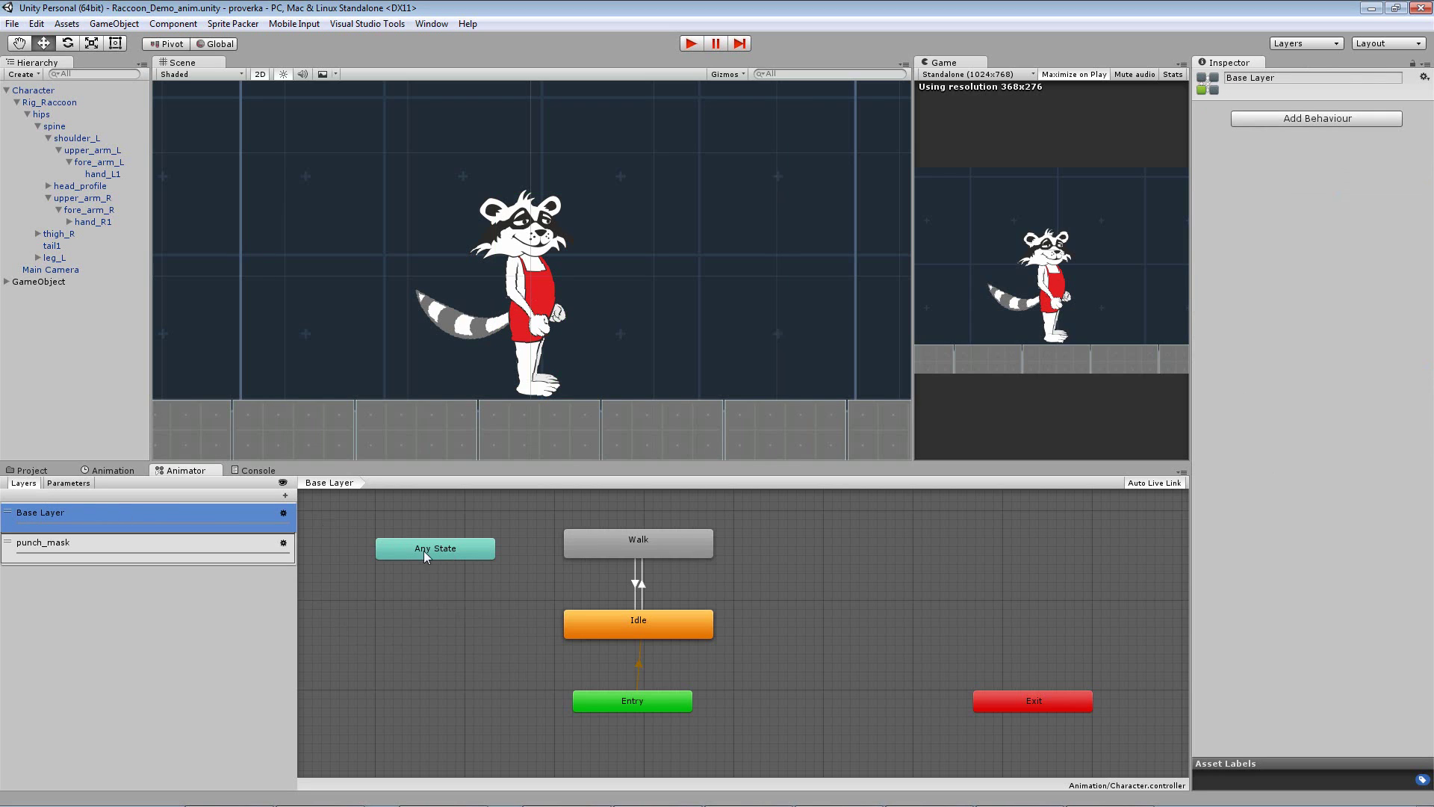
click(639, 537)
click(652, 630)
click(629, 550)
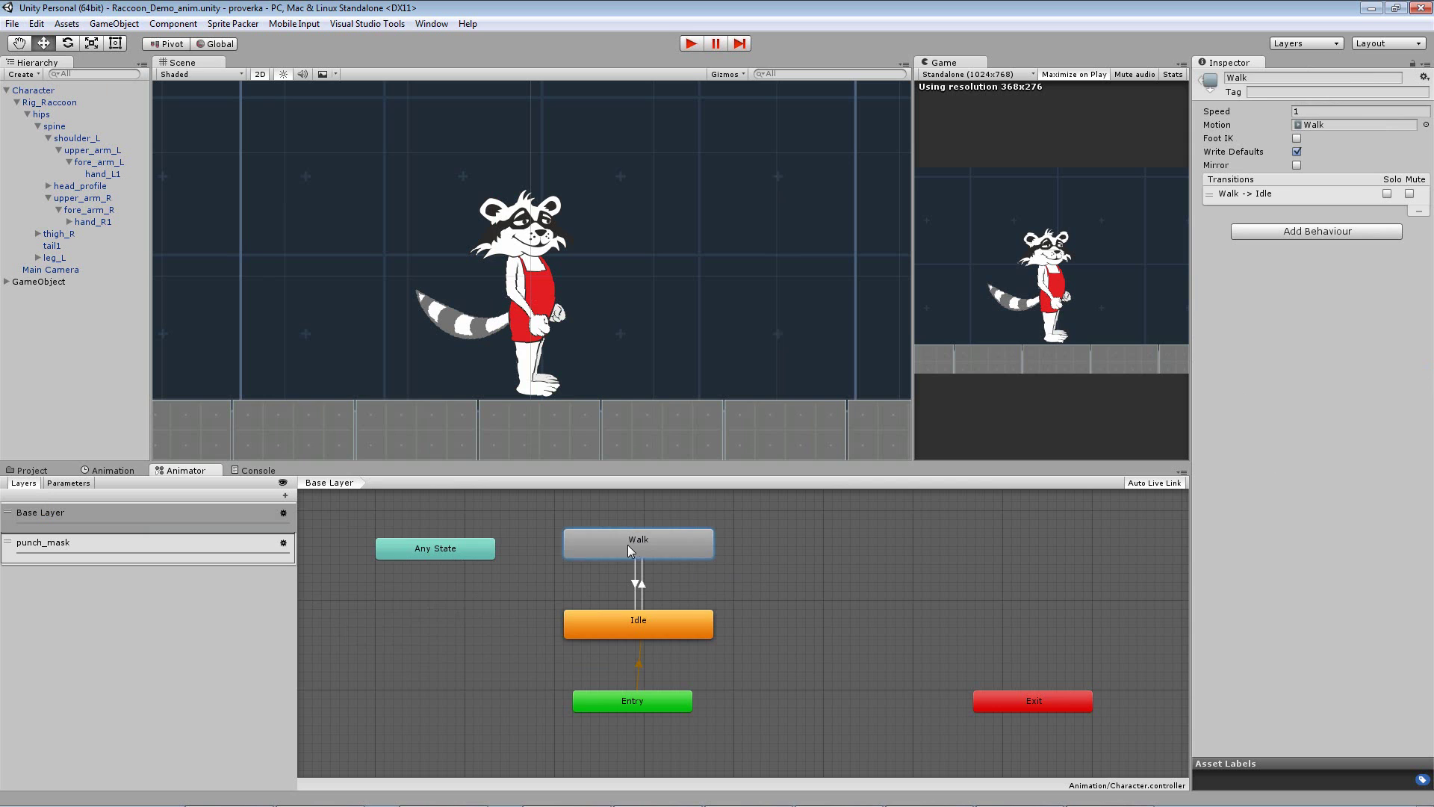
click(691, 43)
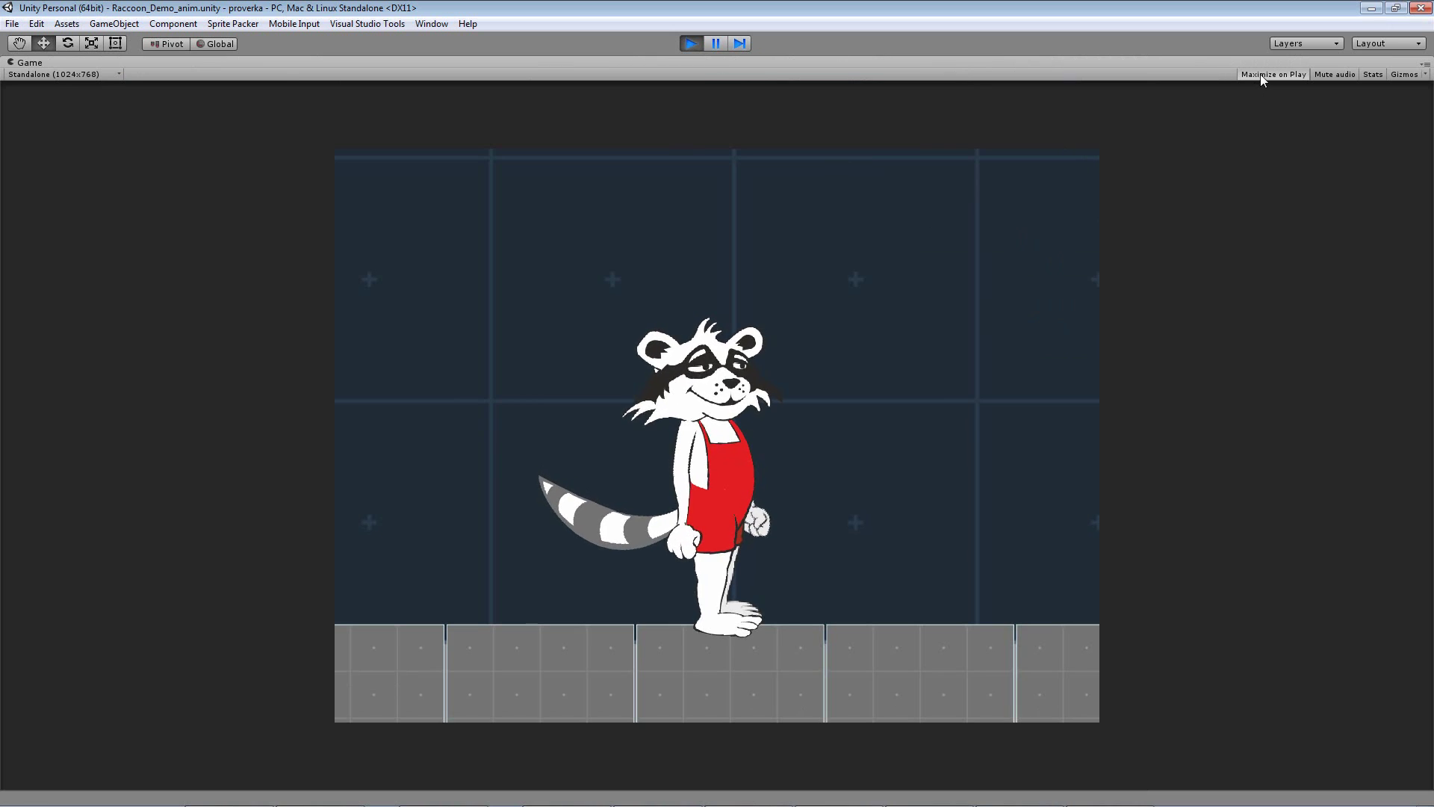
Step: Restart Play mode and select Character in the Hierarchy to watch its live Animator
click(690, 43)
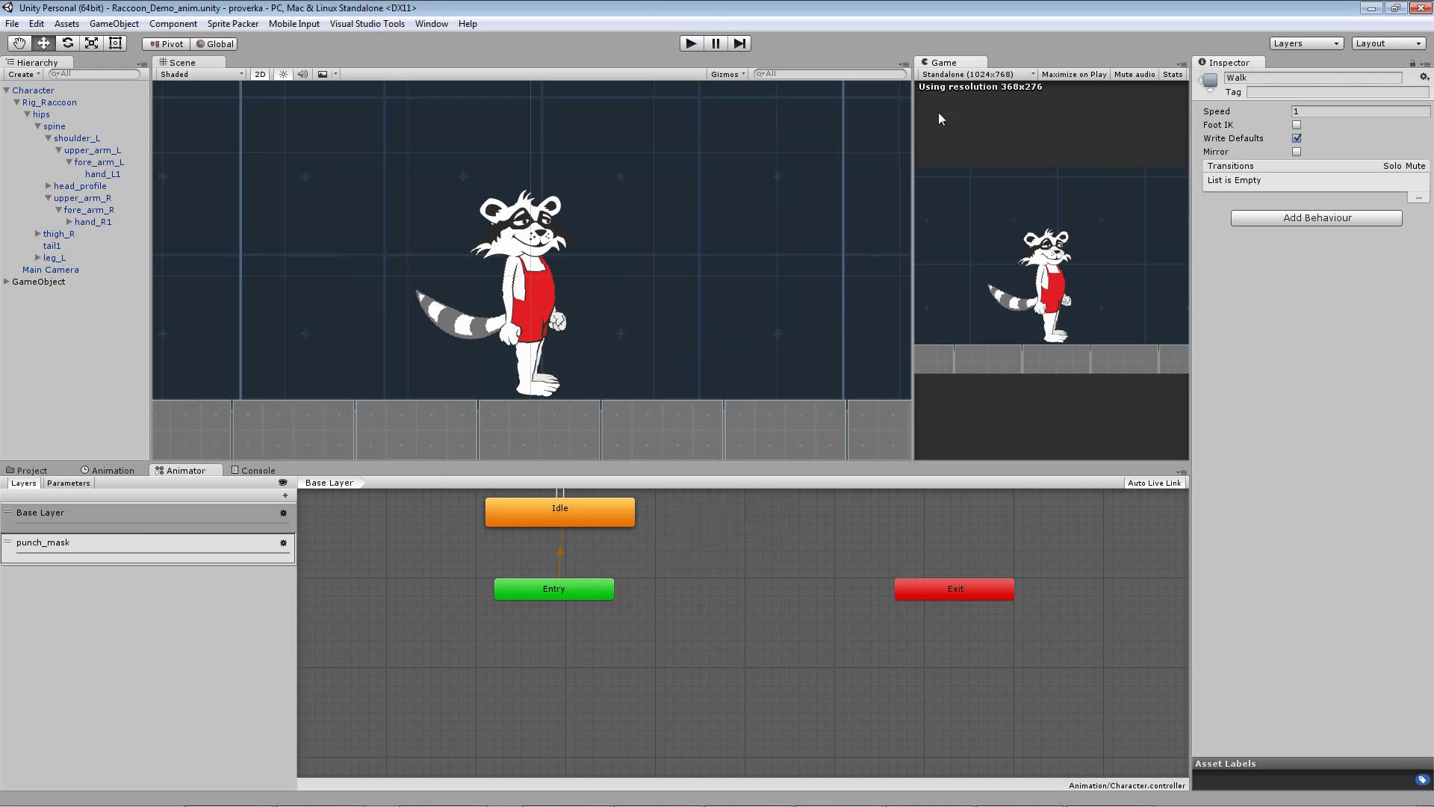
click(692, 43)
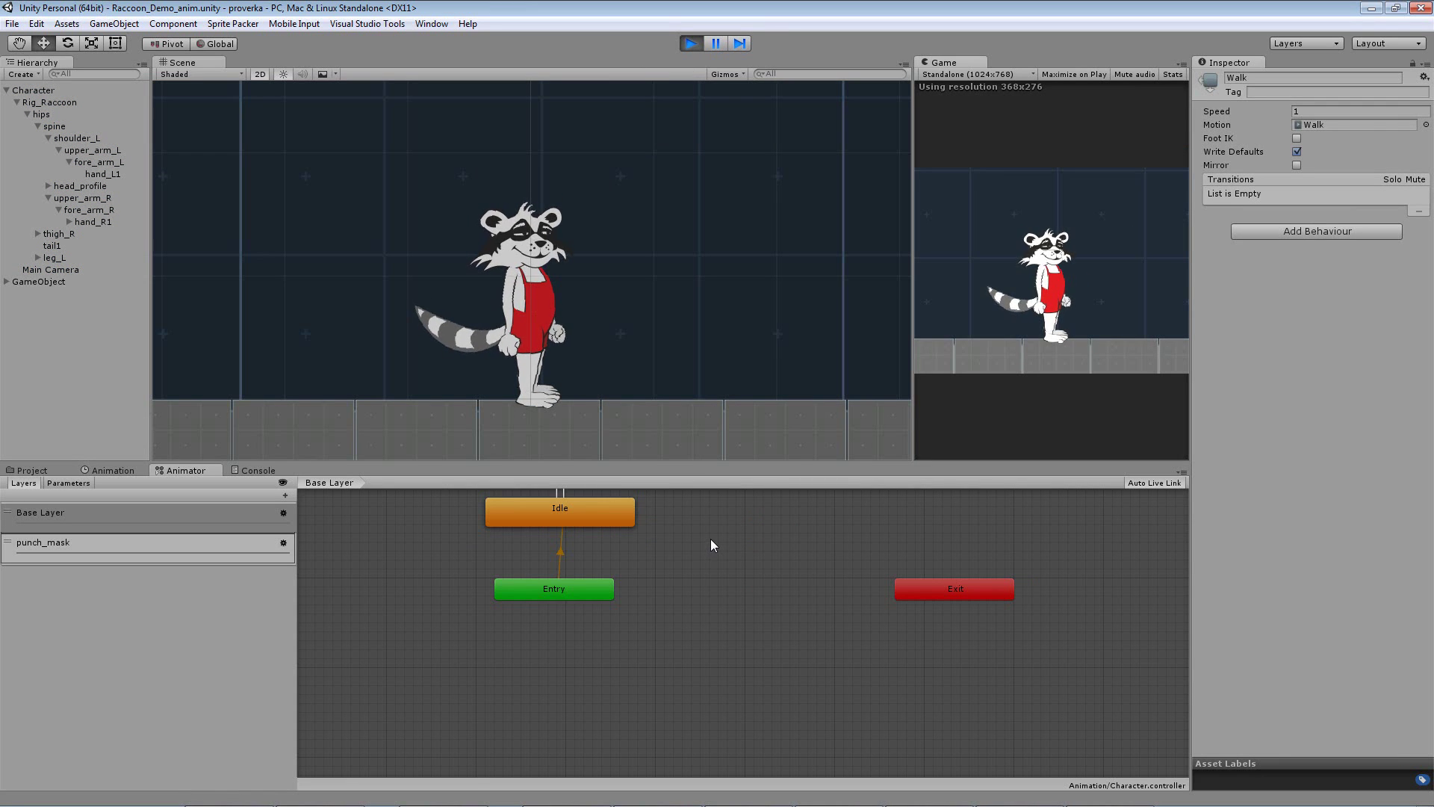
click(33, 90)
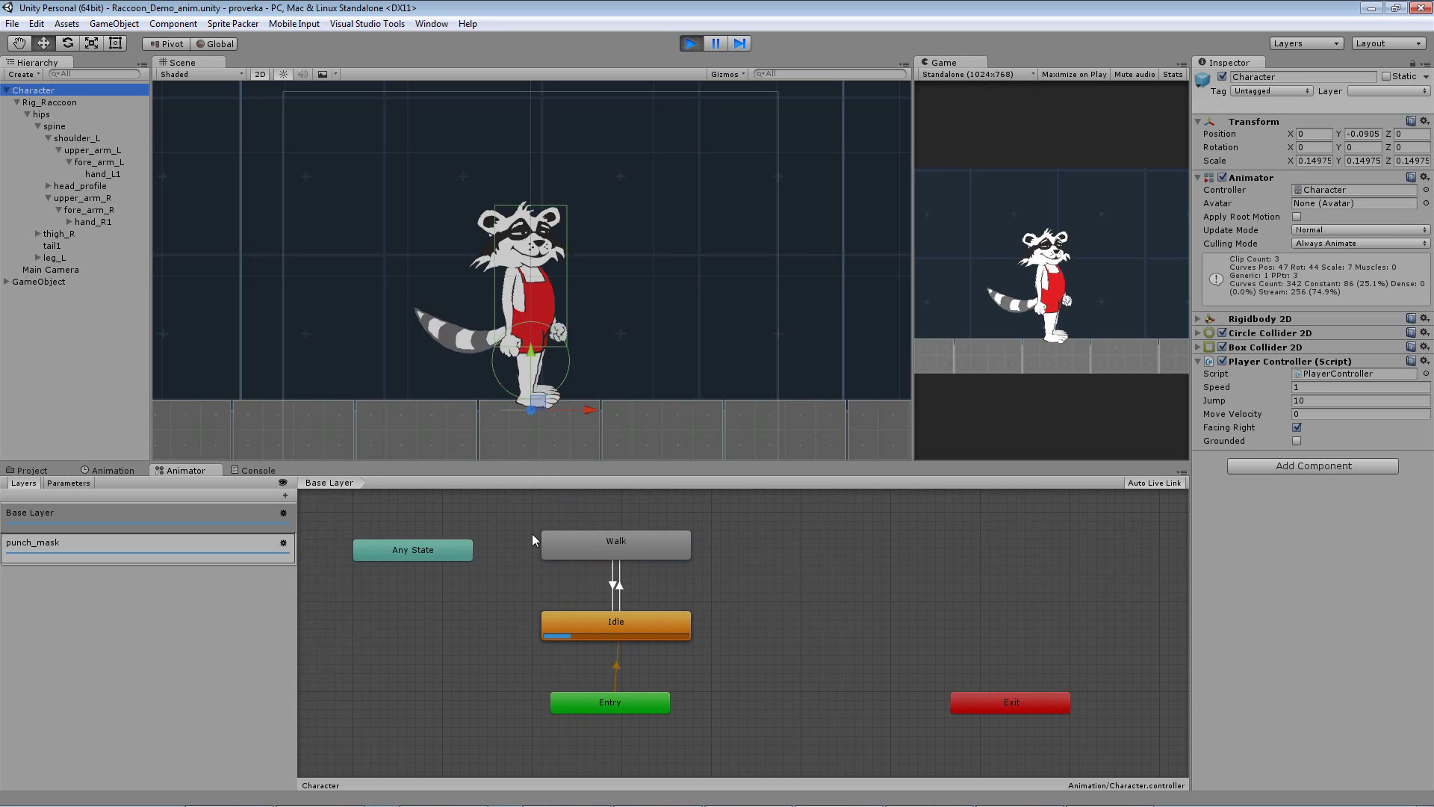
key(Down)
key(Down)
key(Down)
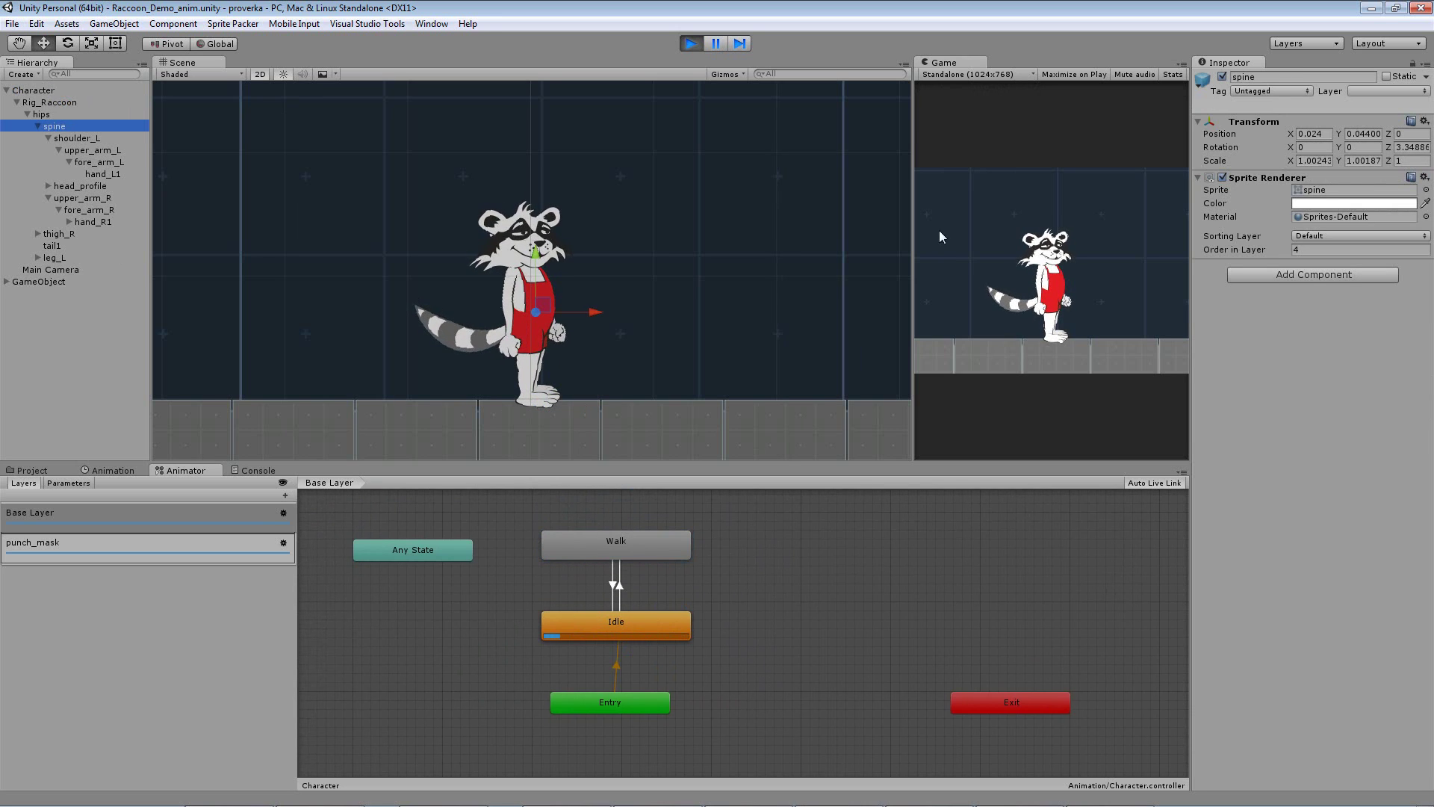
Step: Walk the raccoon left and right in the Game view until it idles, then stop Play mode
click(999, 272)
key(Left)
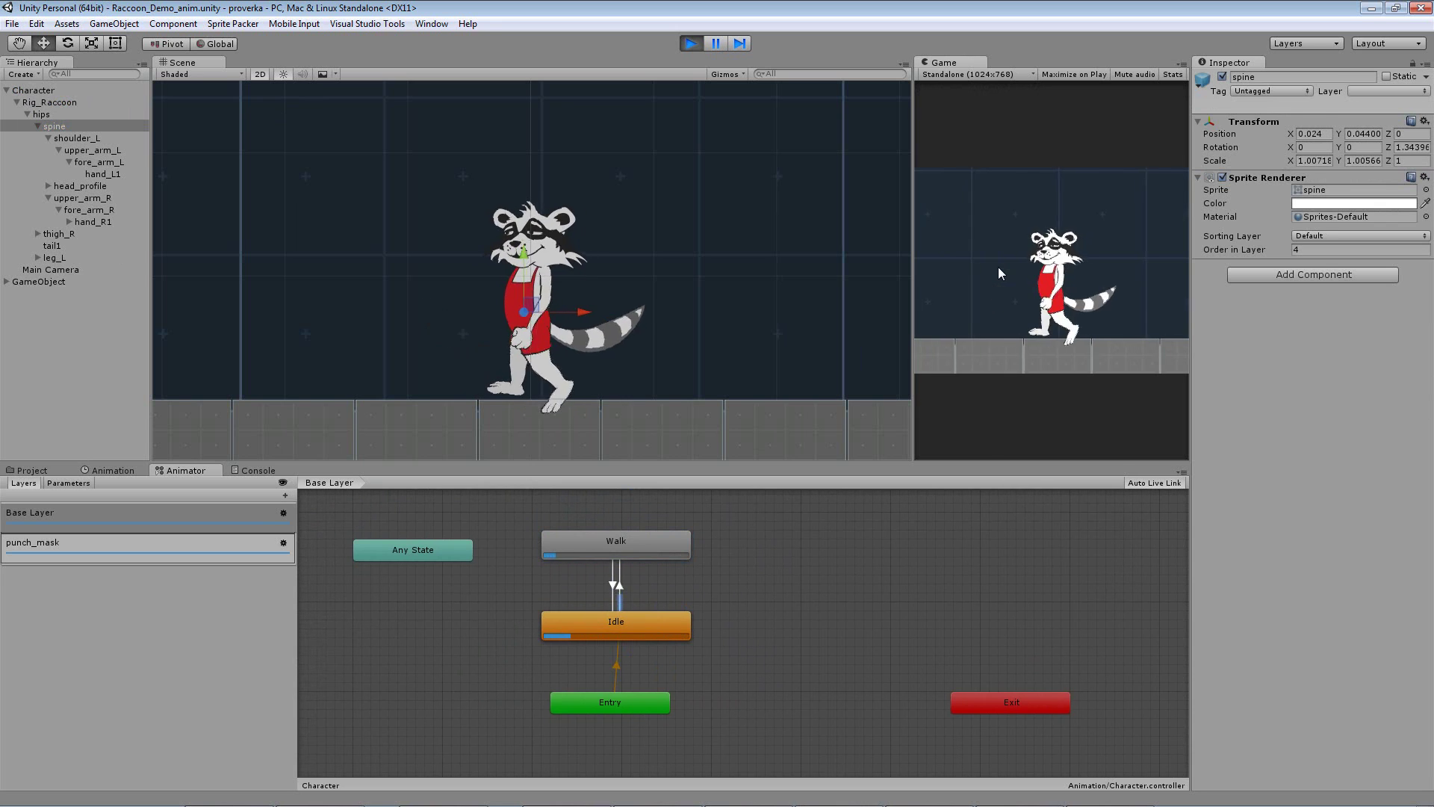
key(Right)
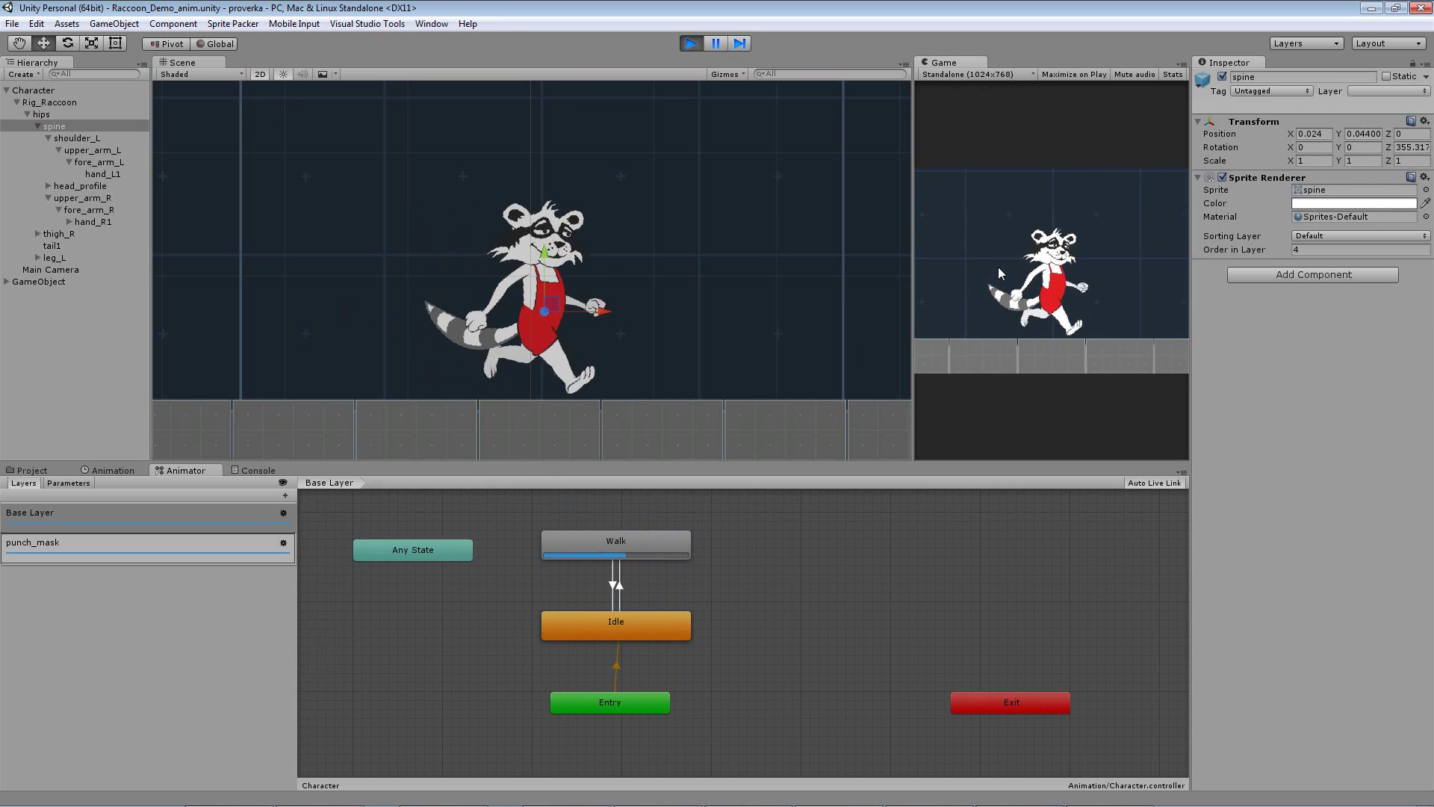
key(Left)
key(Right)
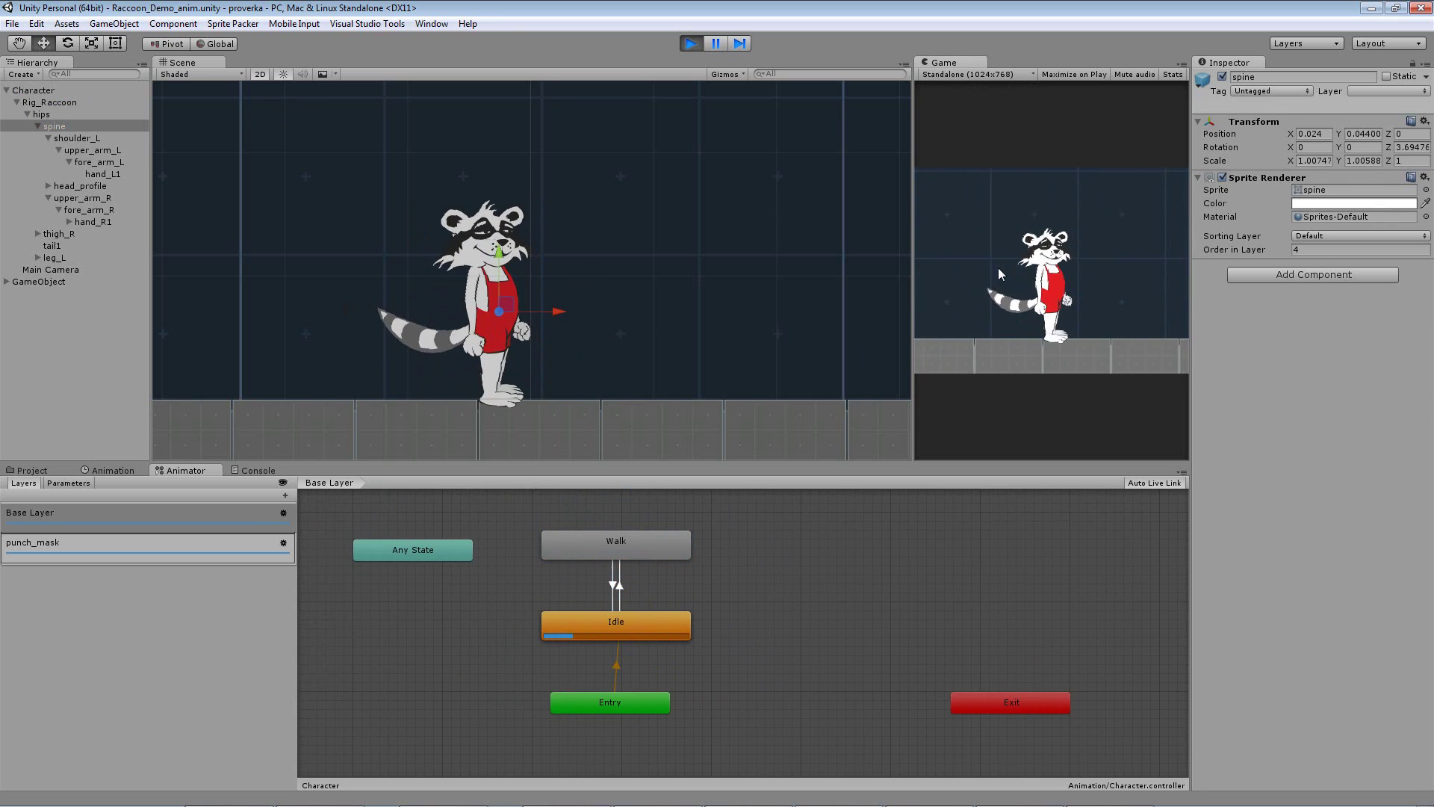
click(694, 43)
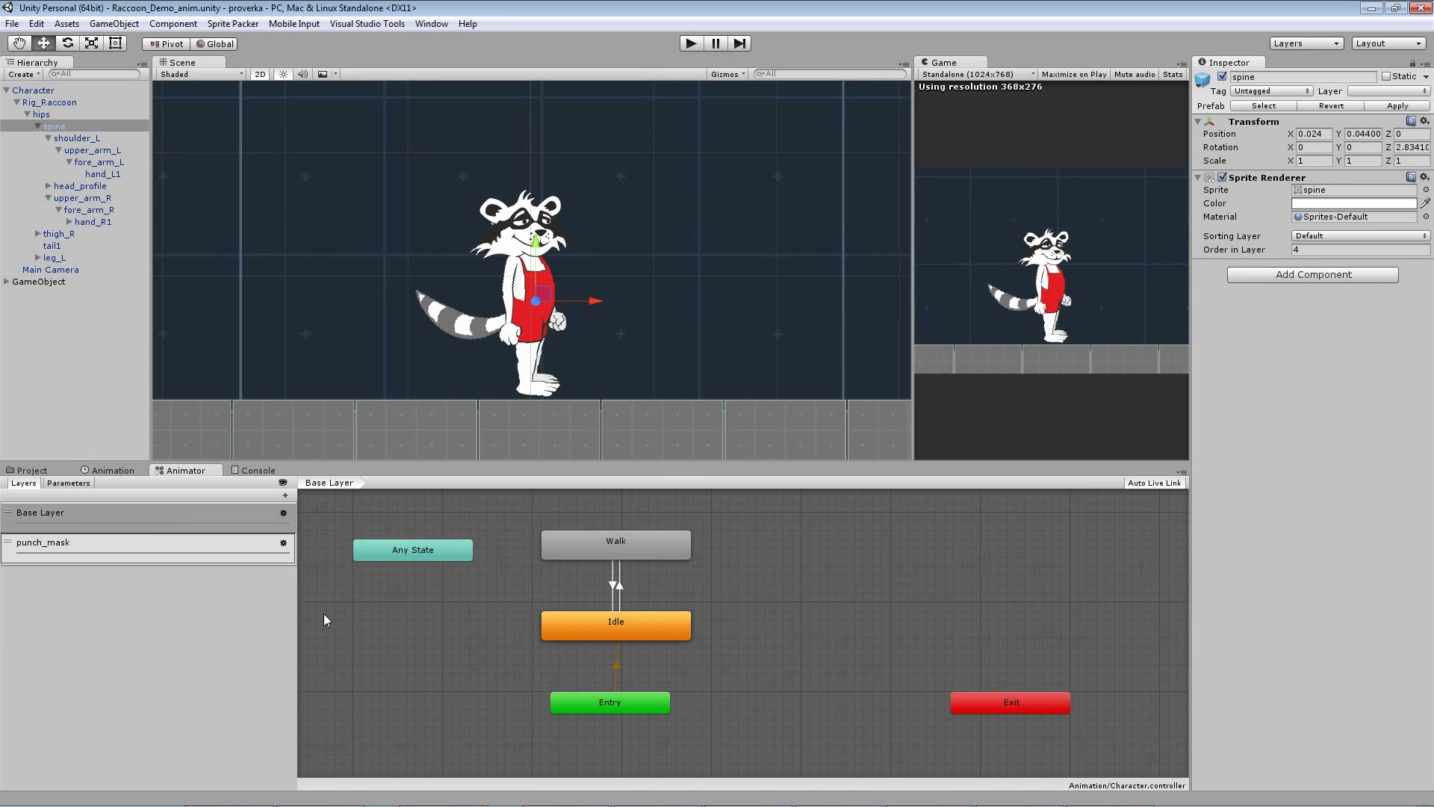
Step: Open the punch_mask layer's graph, review its layer settings, and reposition the Punch state
click(36, 541)
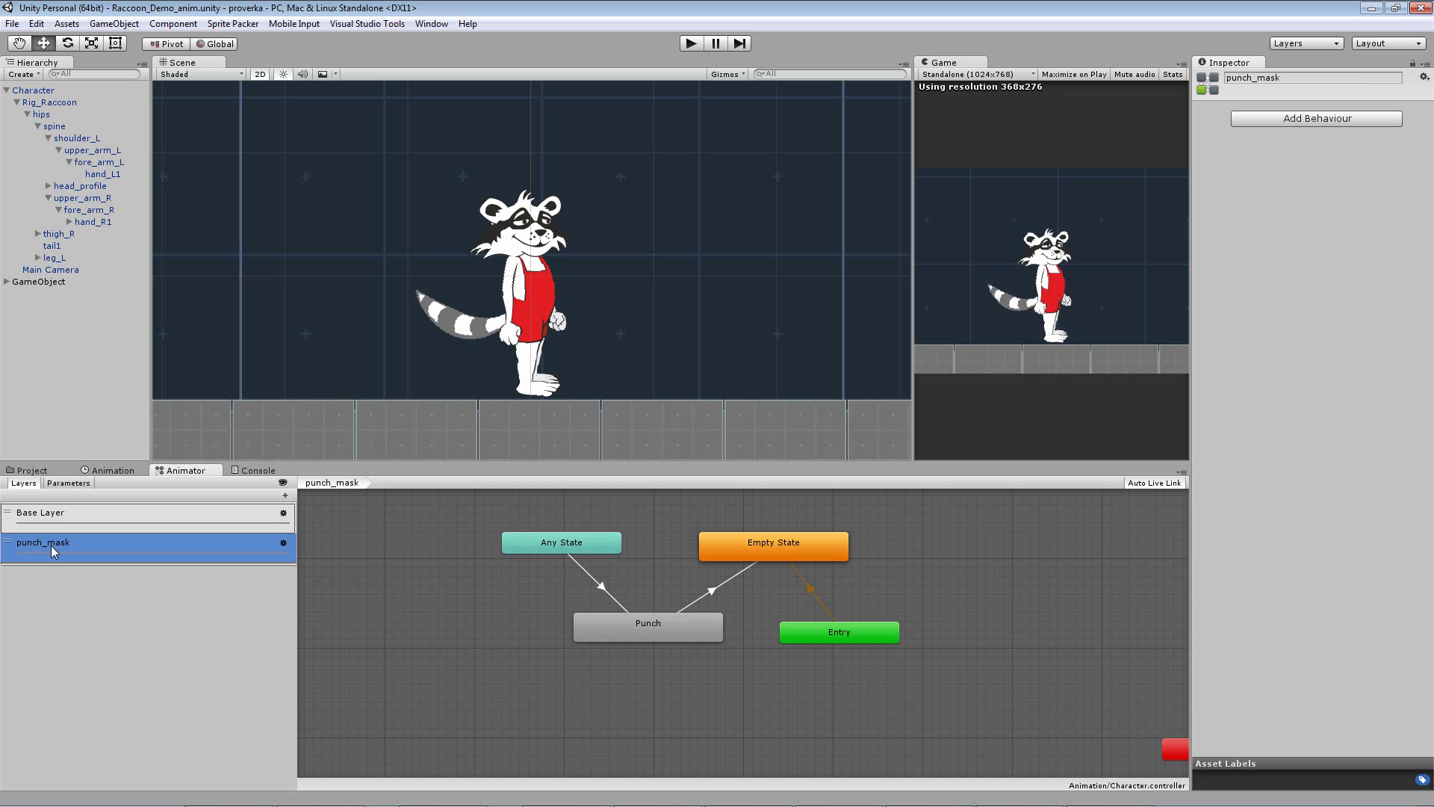
click(283, 543)
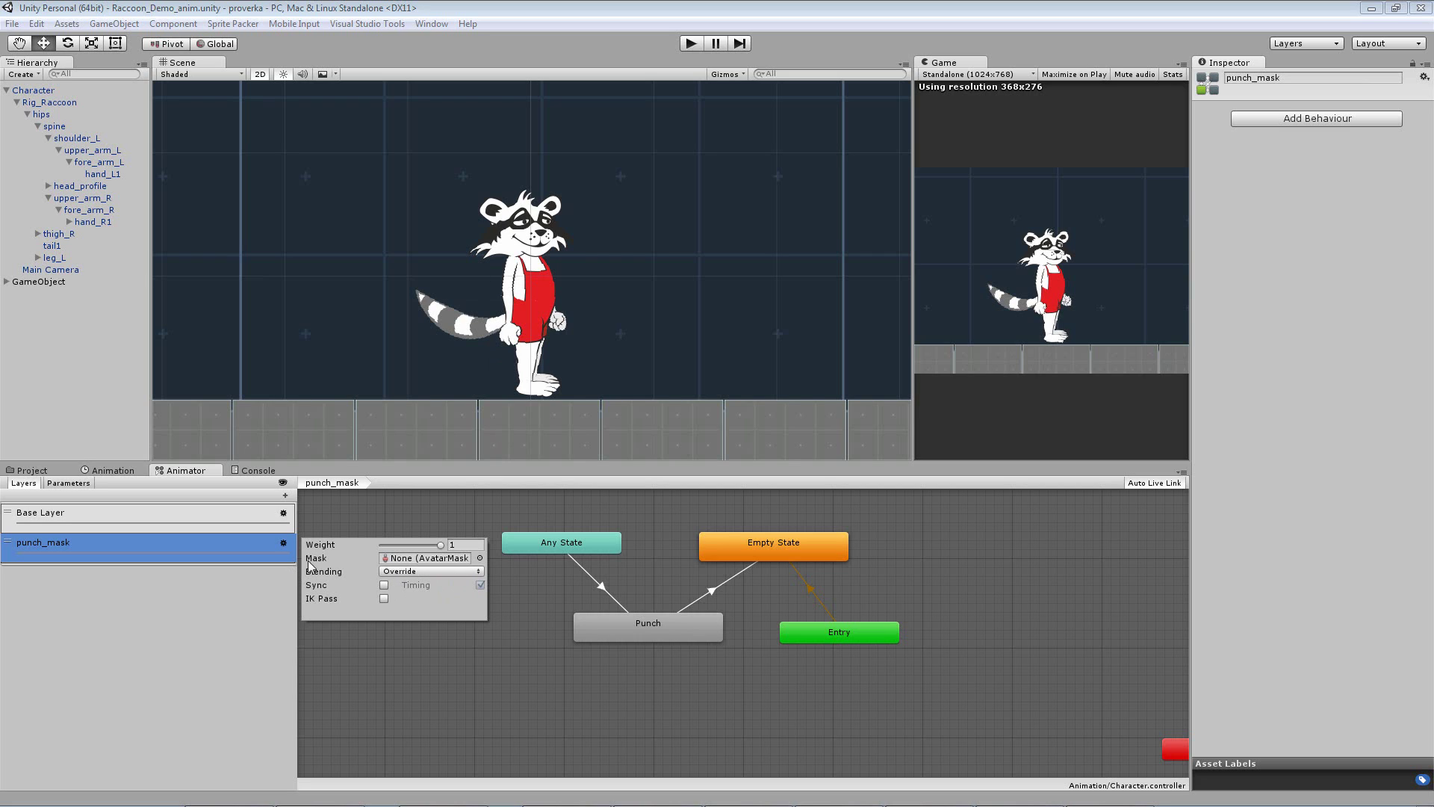
click(65, 548)
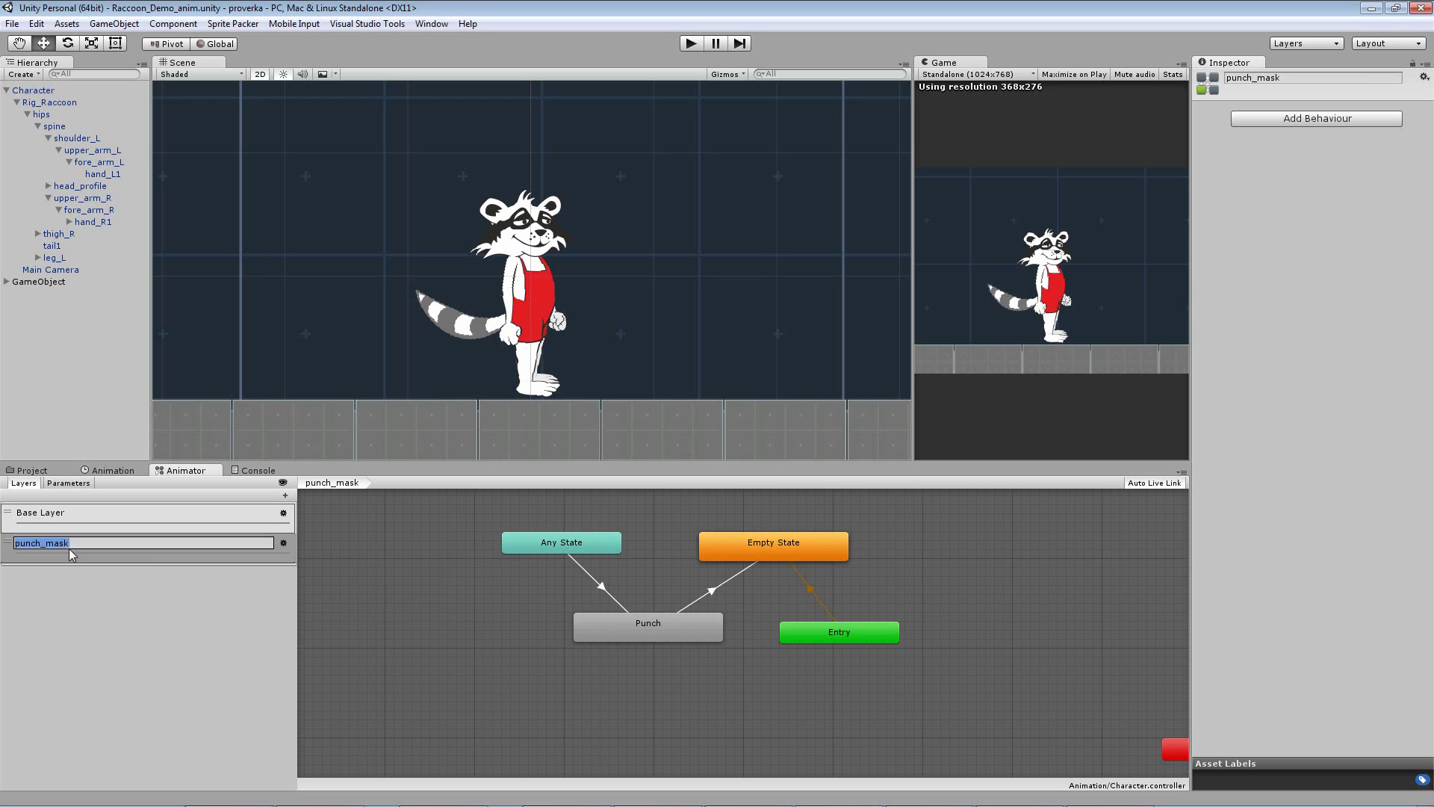
click(87, 584)
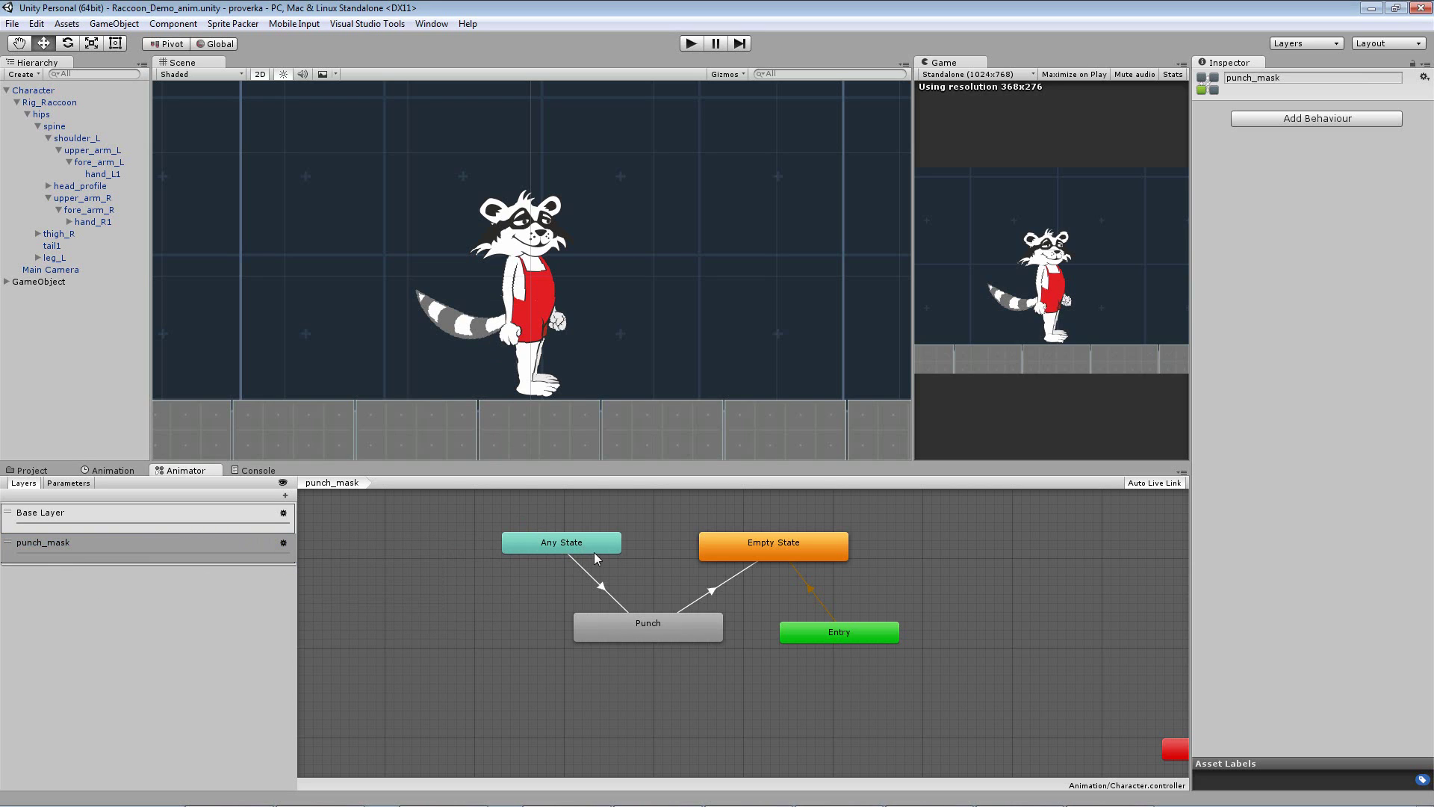
drag(635, 623, 670, 620)
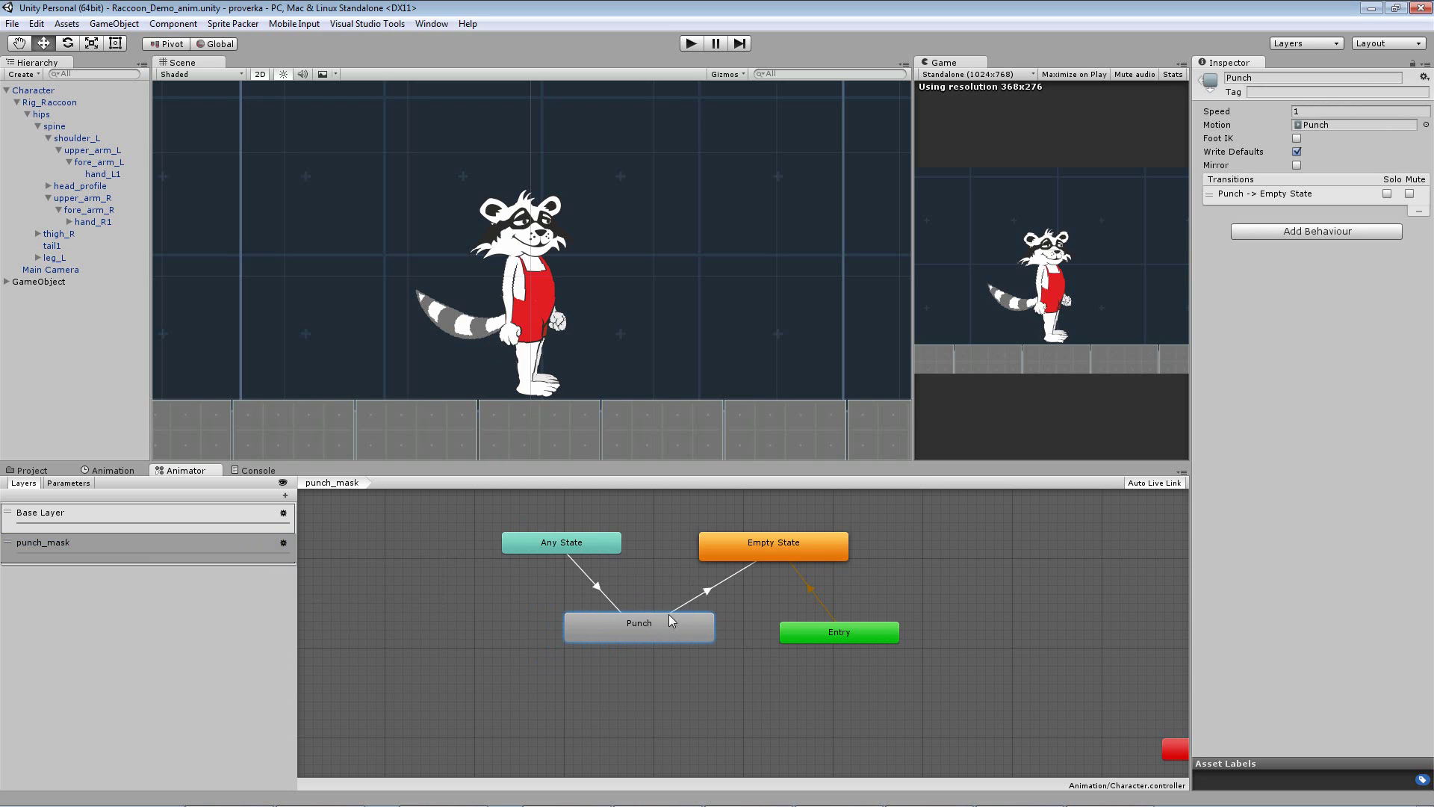
Step: Check the Any State→Punch (Par_Punch true) and Punch→Empty State (false) transitions, then return to Base Layer
click(598, 586)
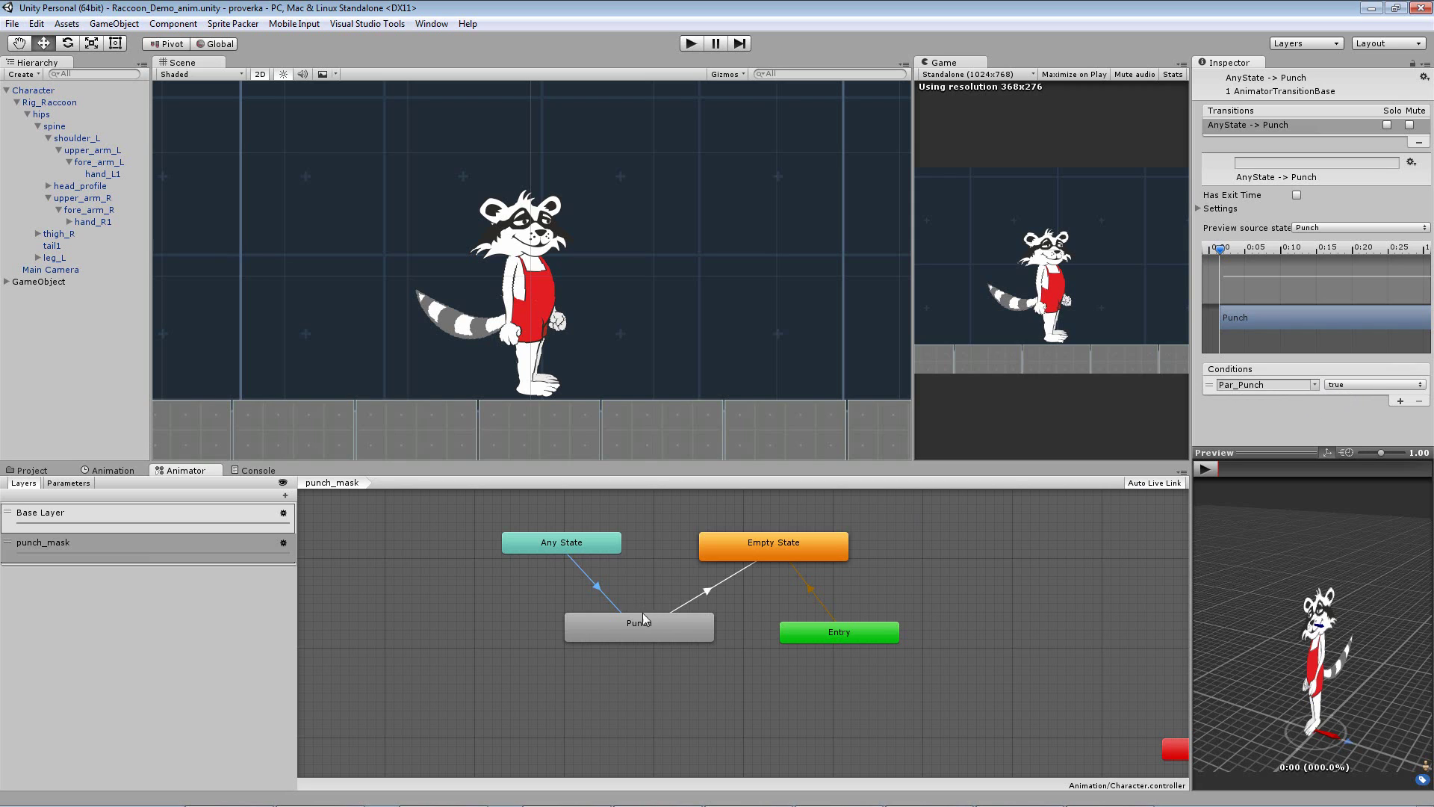
drag(647, 625, 659, 634)
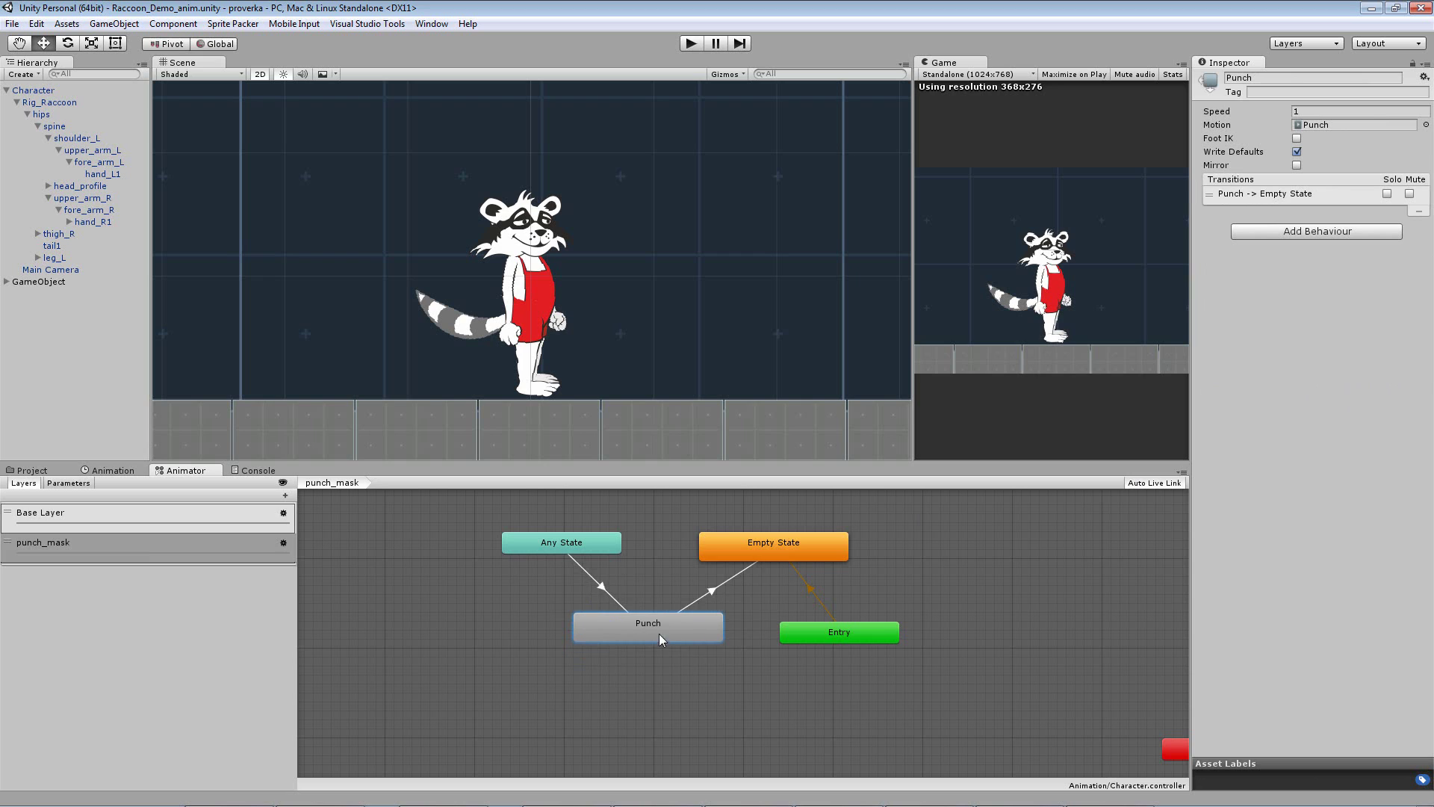
click(711, 589)
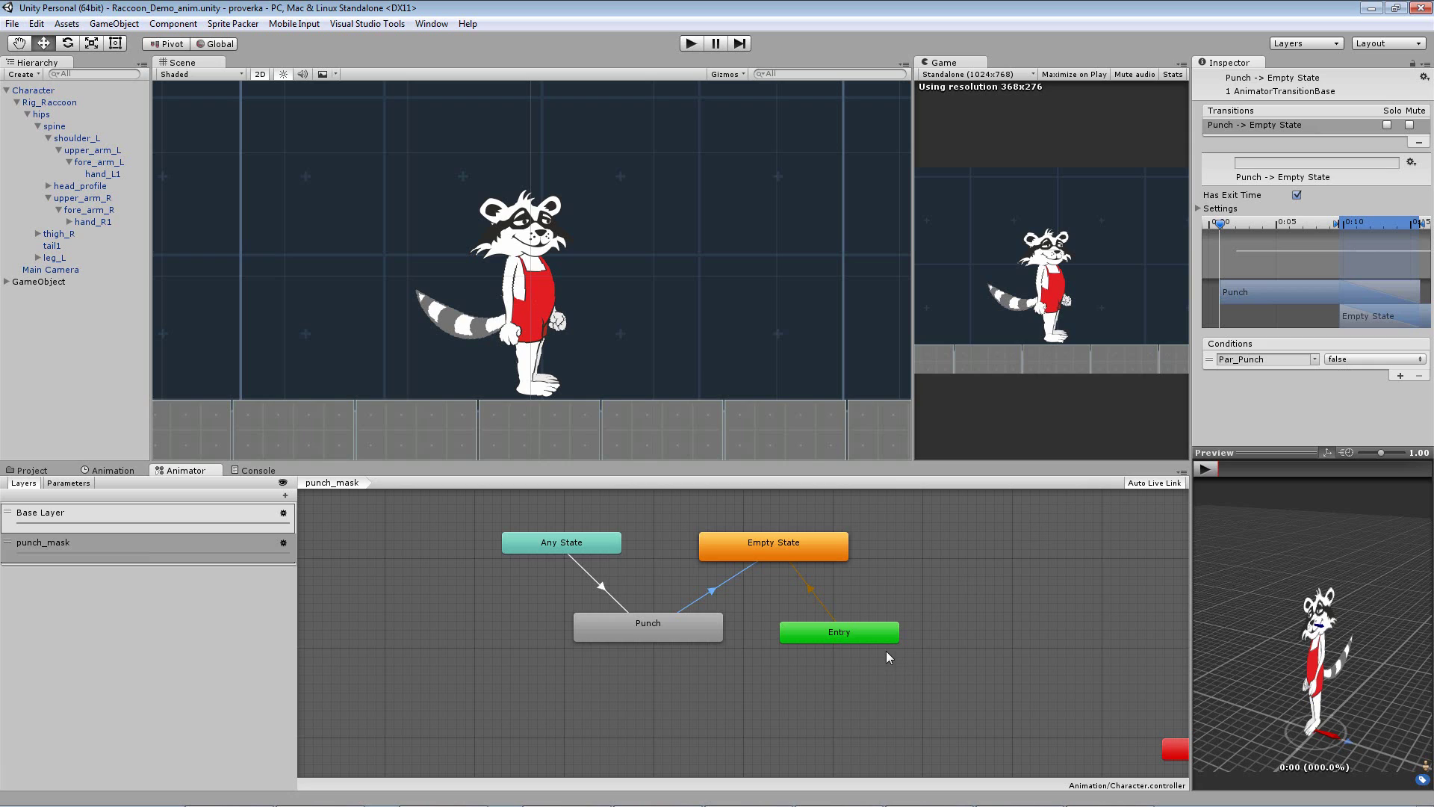
click(770, 543)
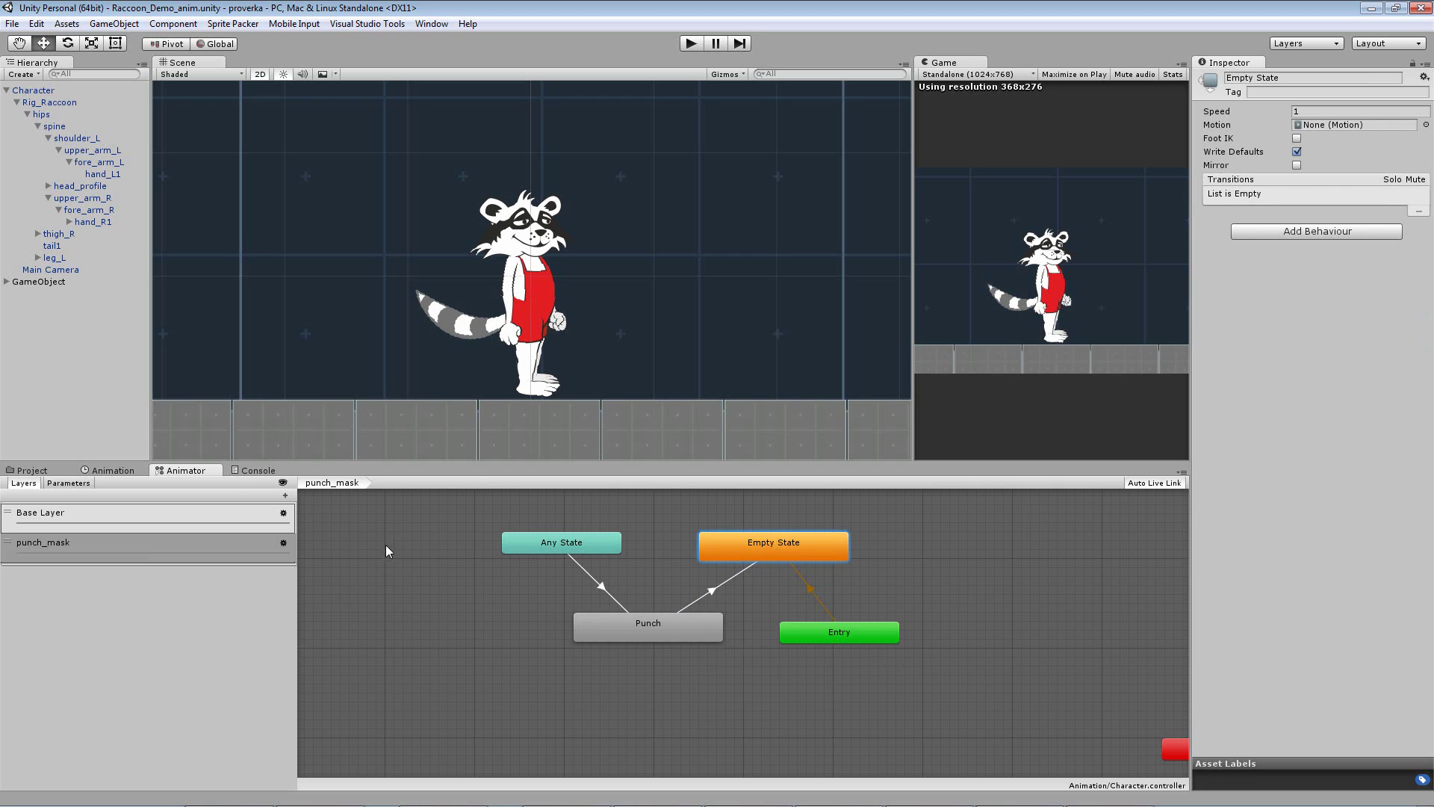
click(710, 589)
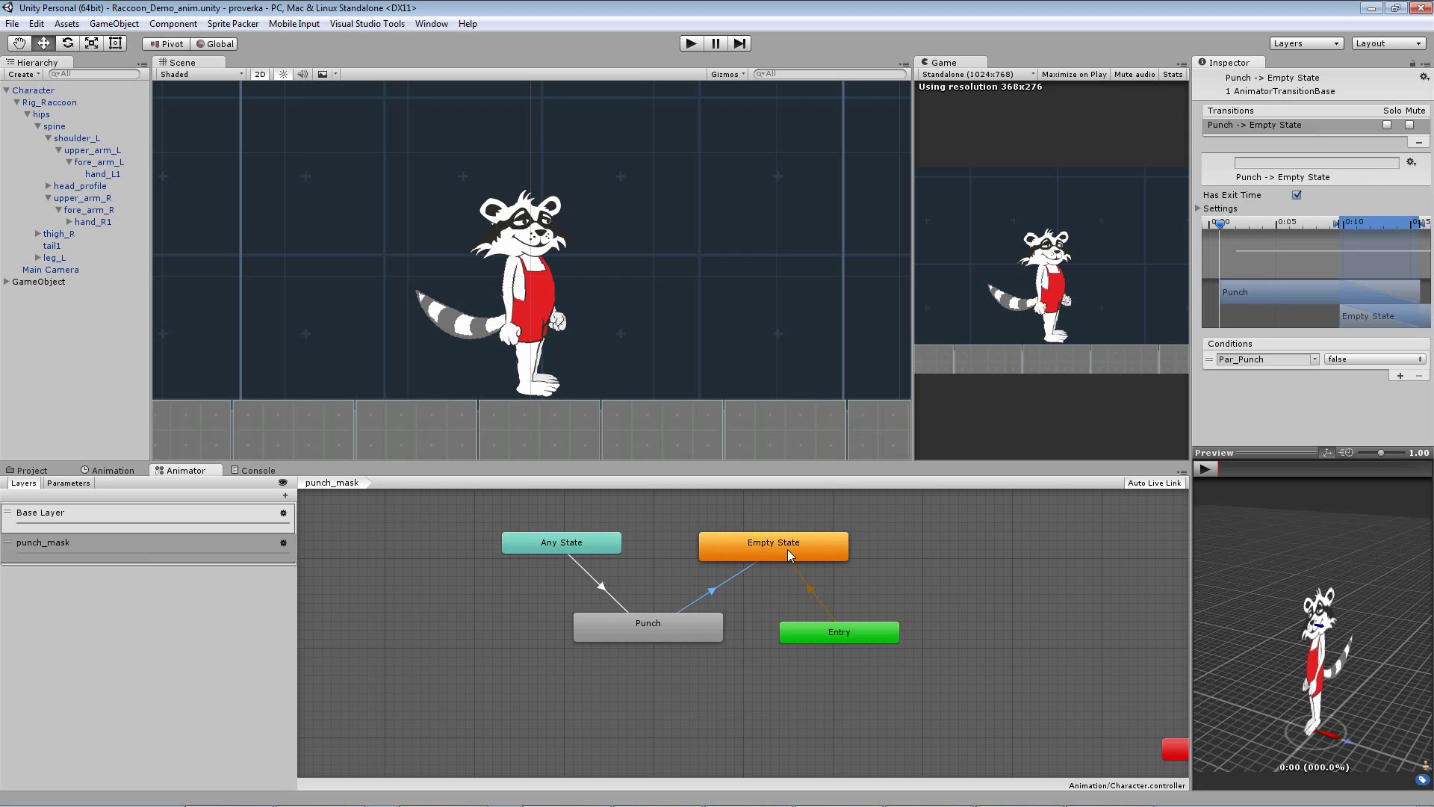
click(40, 514)
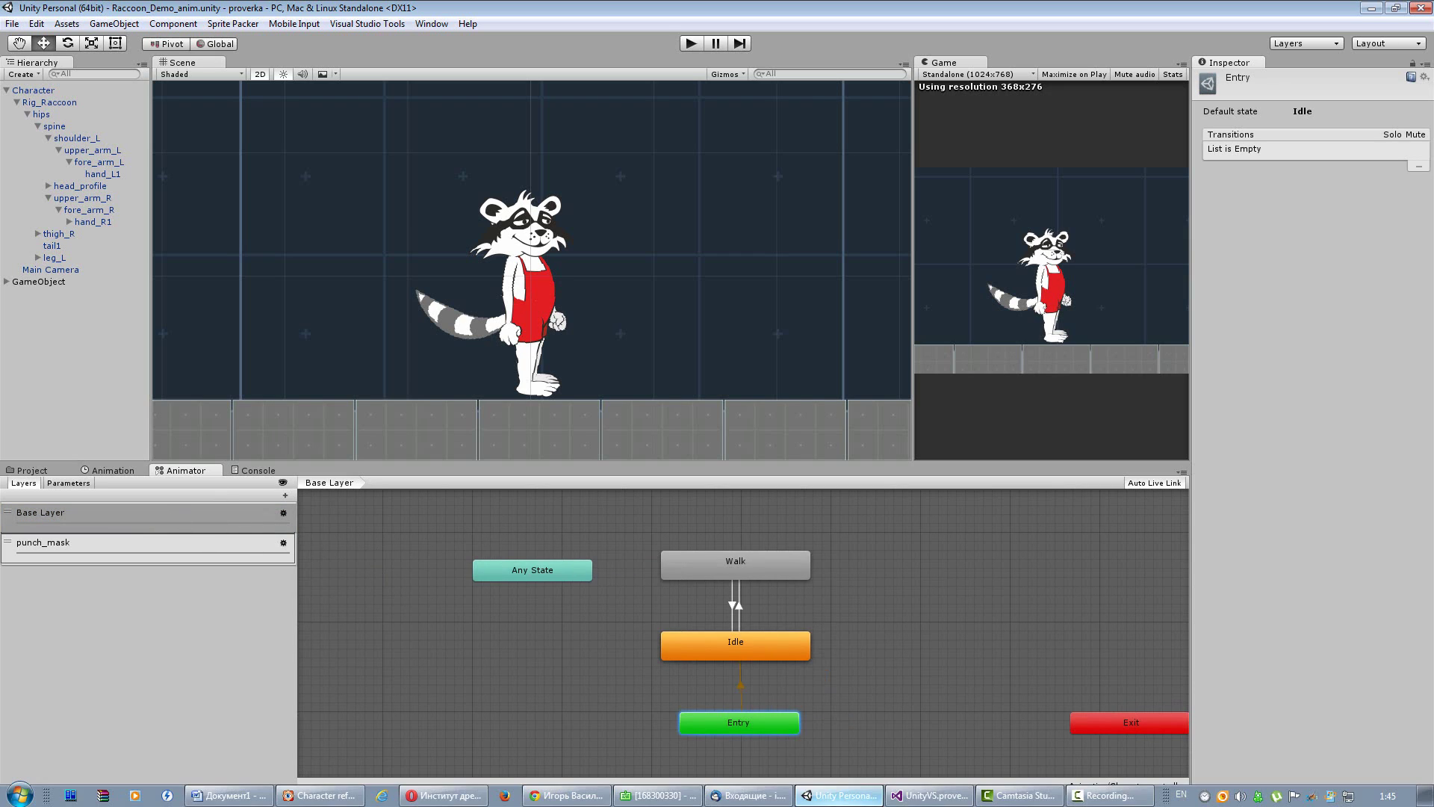
Step: Switch to Visual Studio and scroll through the PlayerController.cs code
click(929, 793)
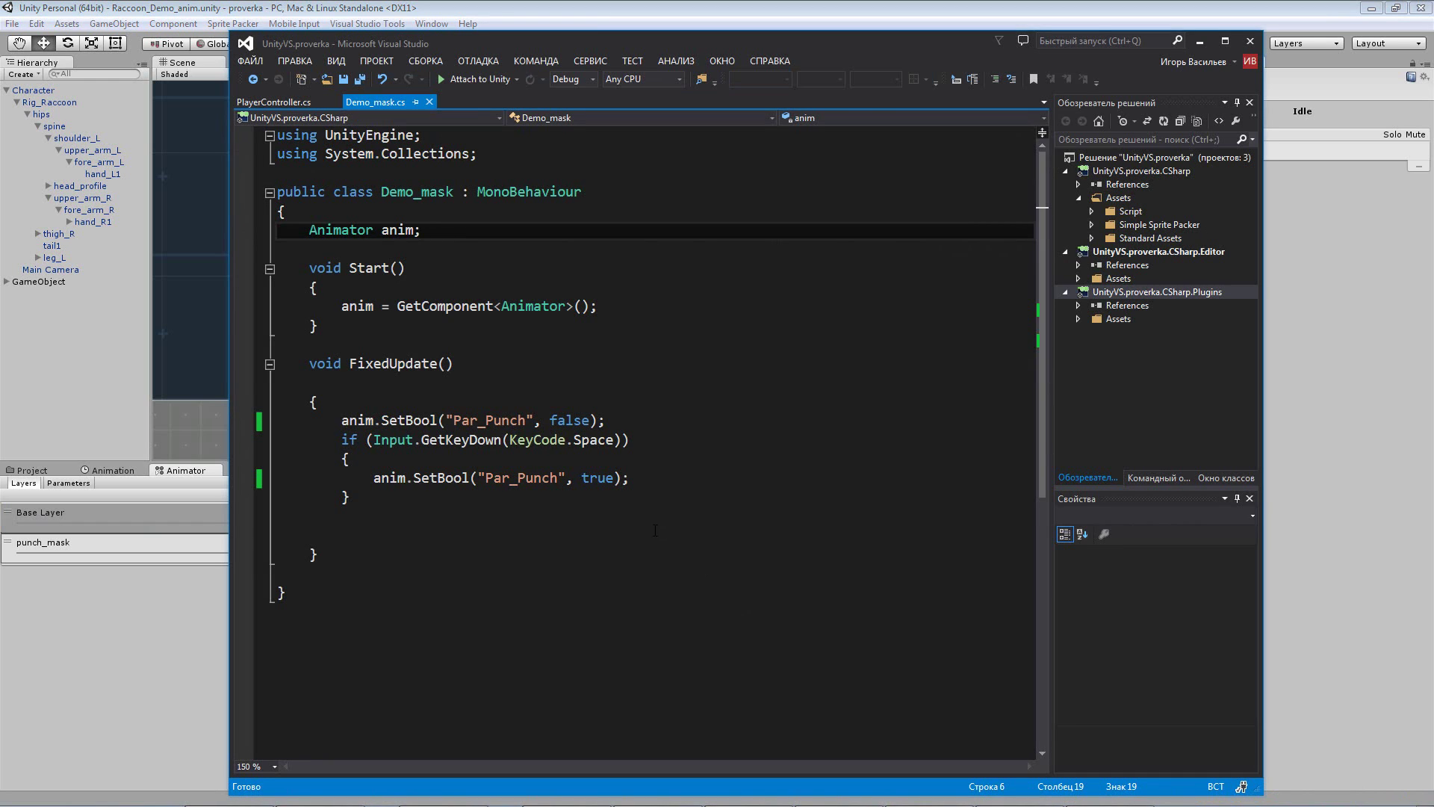
click(250, 103)
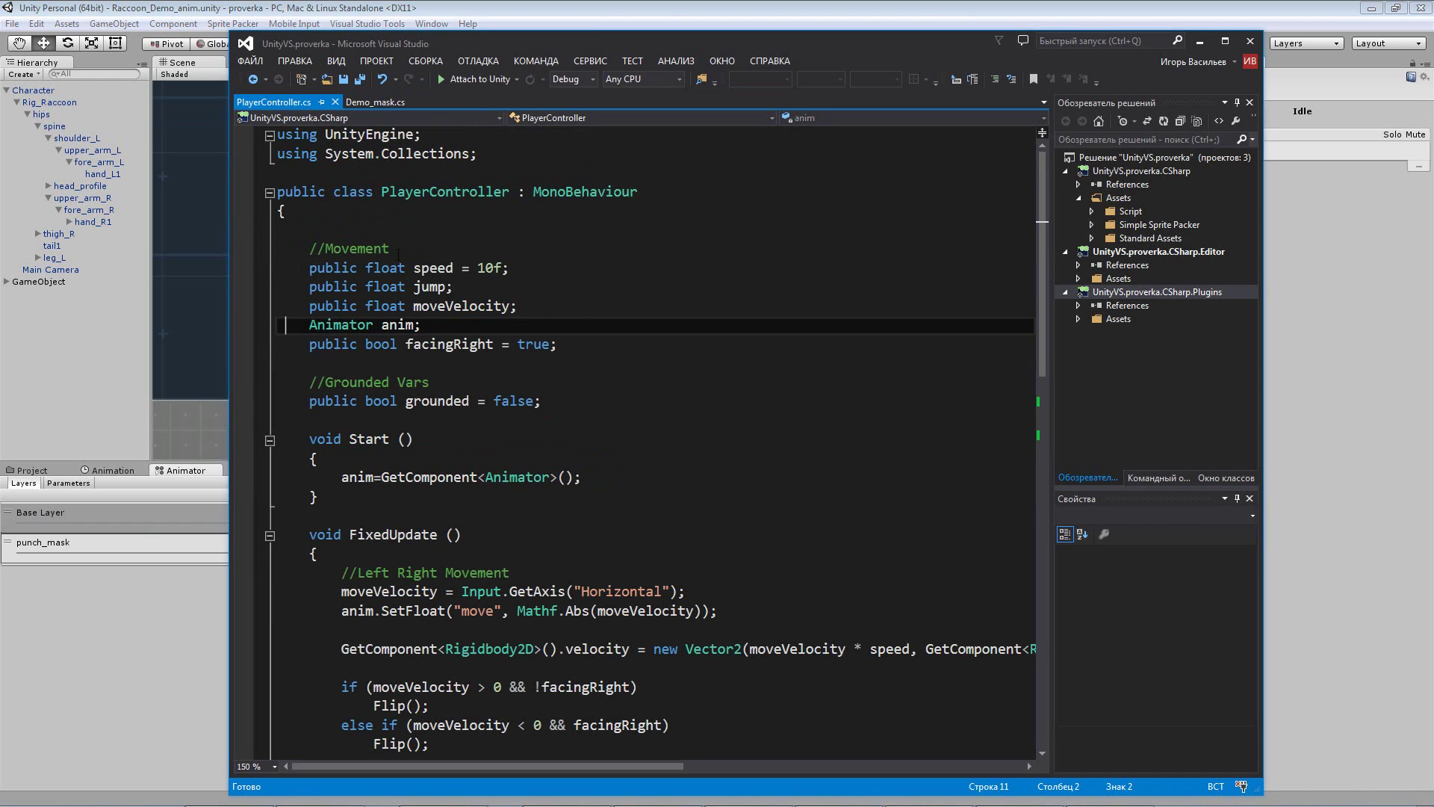
scroll(403, 278, down, 5)
scroll(404, 278, down, 9)
scroll(403, 278, up, 2)
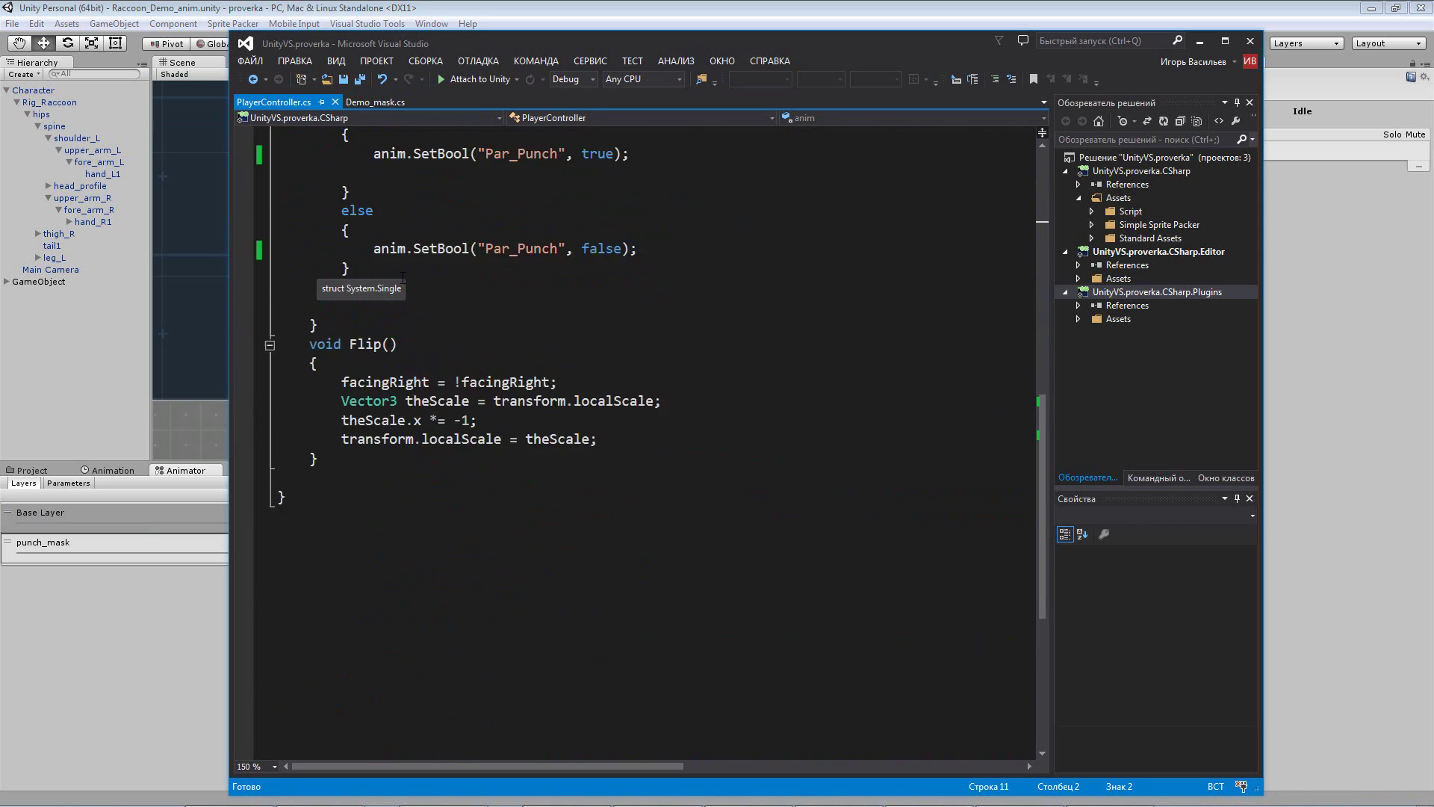
scroll(404, 278, up, 5)
scroll(403, 278, up, 2)
scroll(403, 277, up, 5)
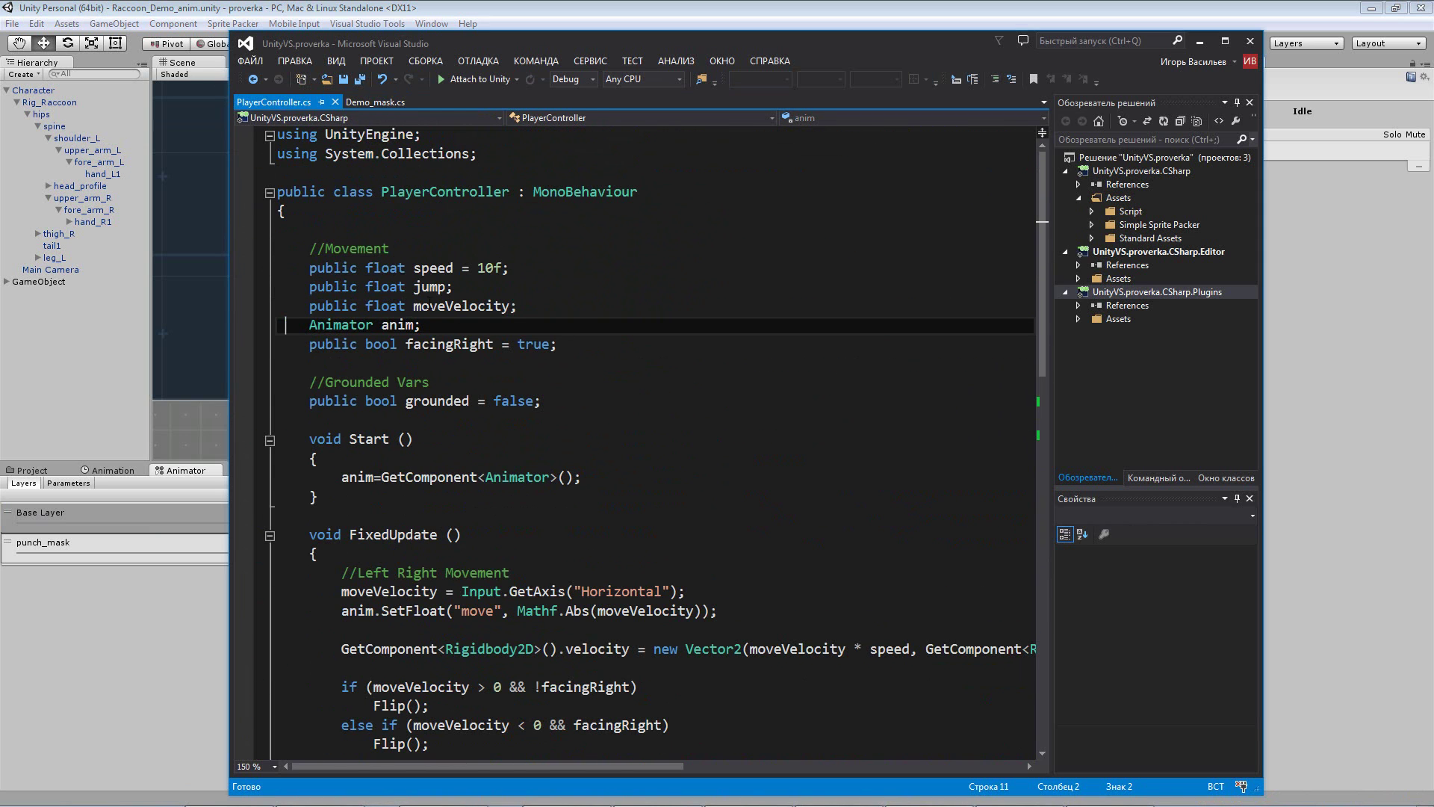
scroll(457, 479, down, 2)
scroll(457, 481, down, 2)
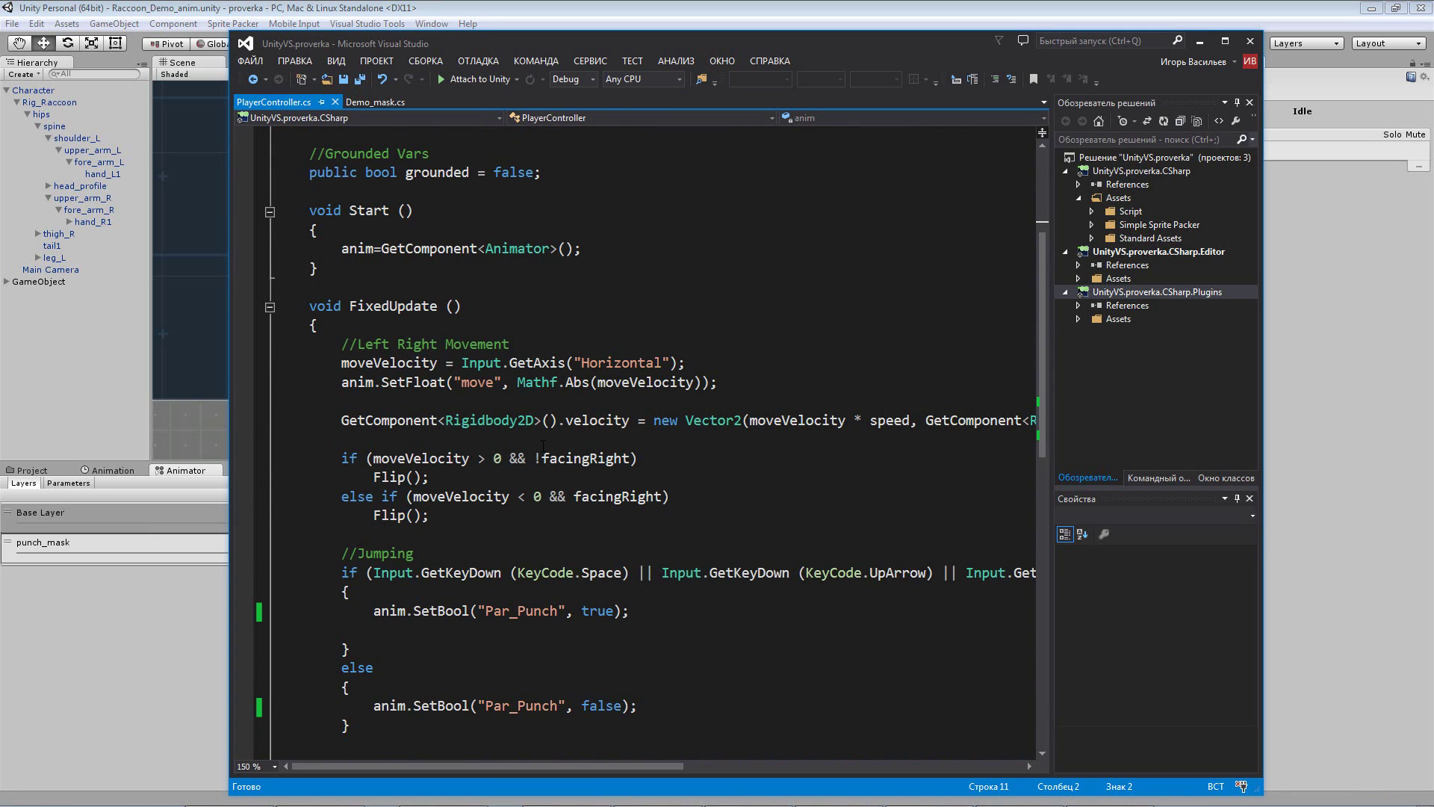
scroll(543, 446, down, 2)
scroll(543, 446, down, 2)
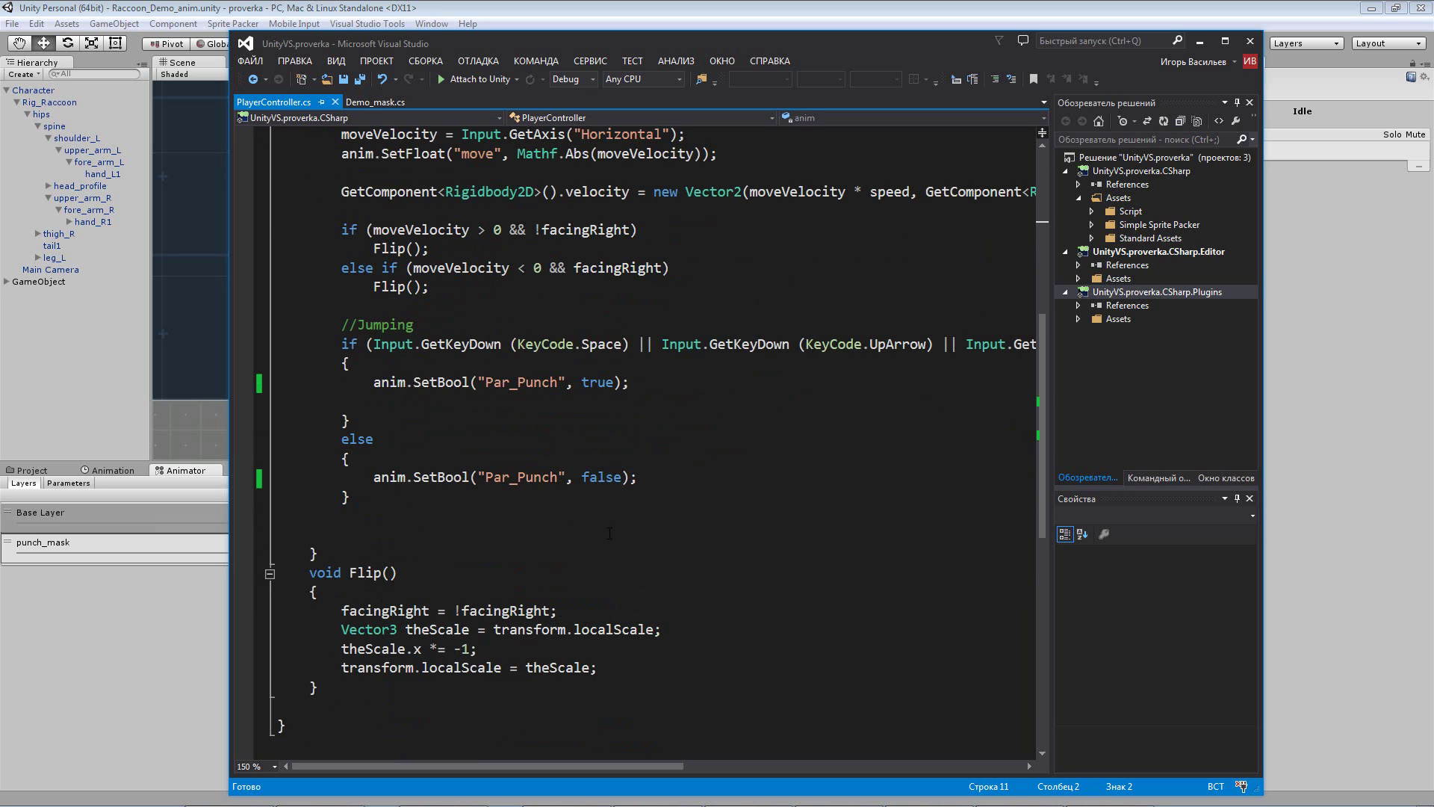
scroll(667, 503, up, 1)
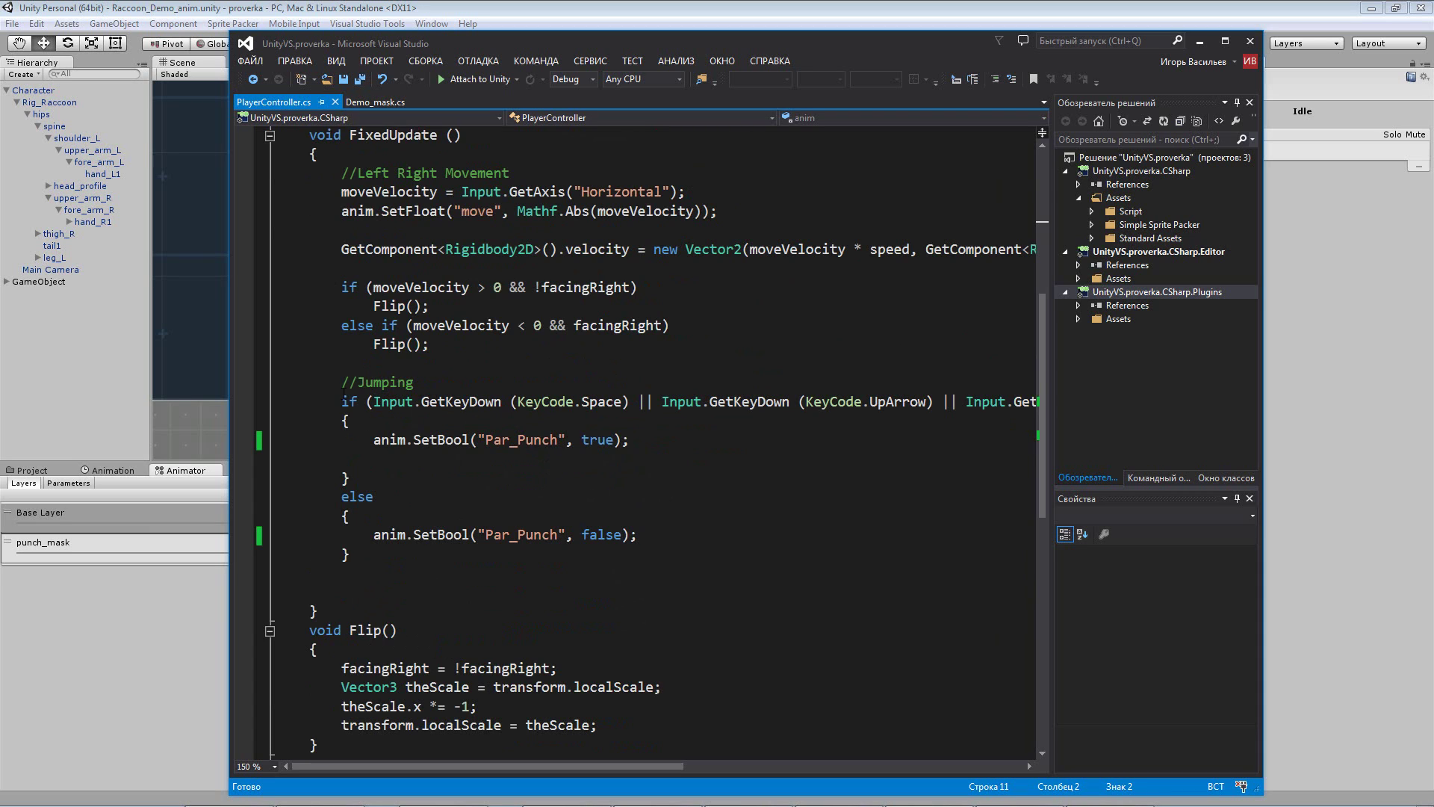
Step: Delete the //Jumping comment above the Par_Punch key check in FixedUpdate
drag(433, 383, 343, 383)
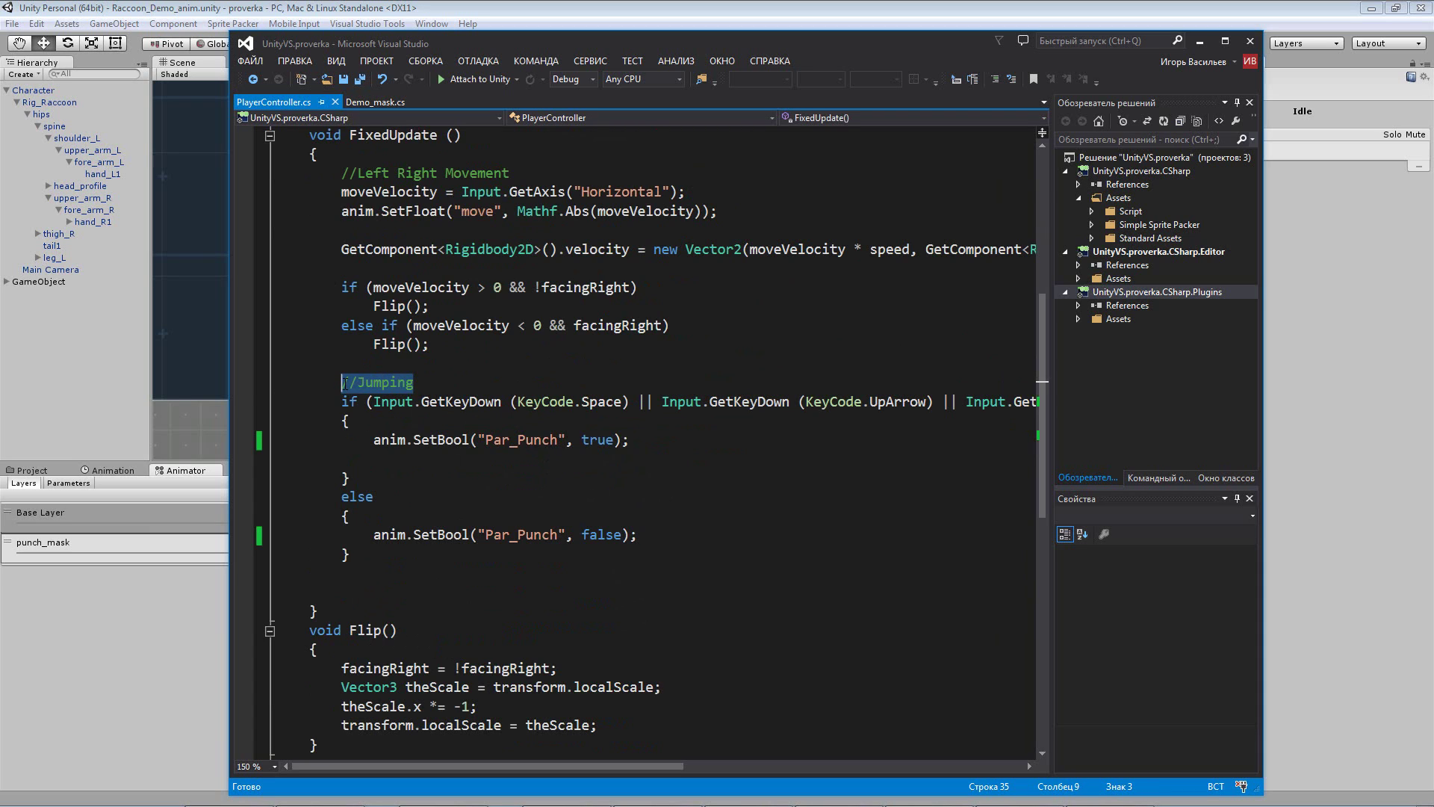
key(Delete)
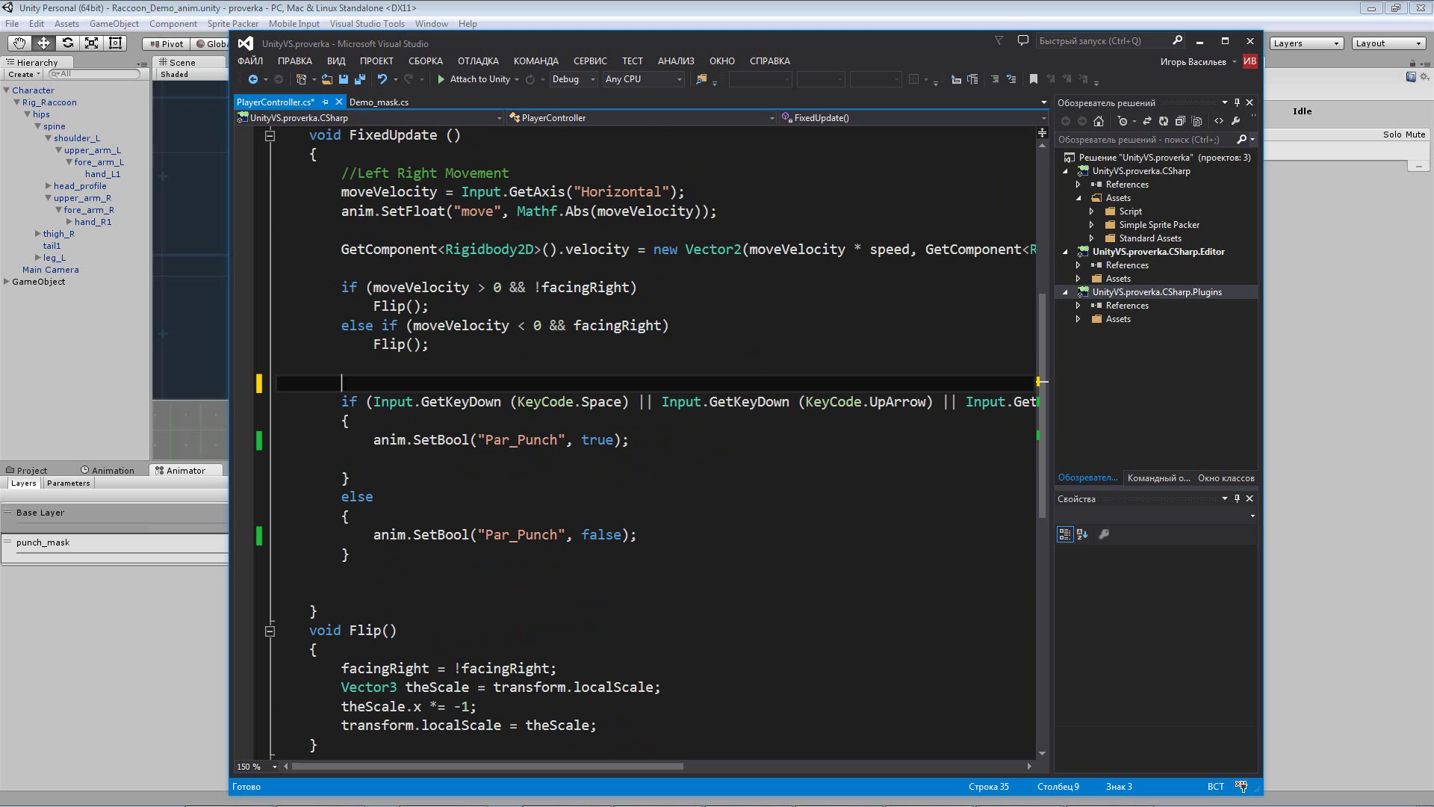
key(Up)
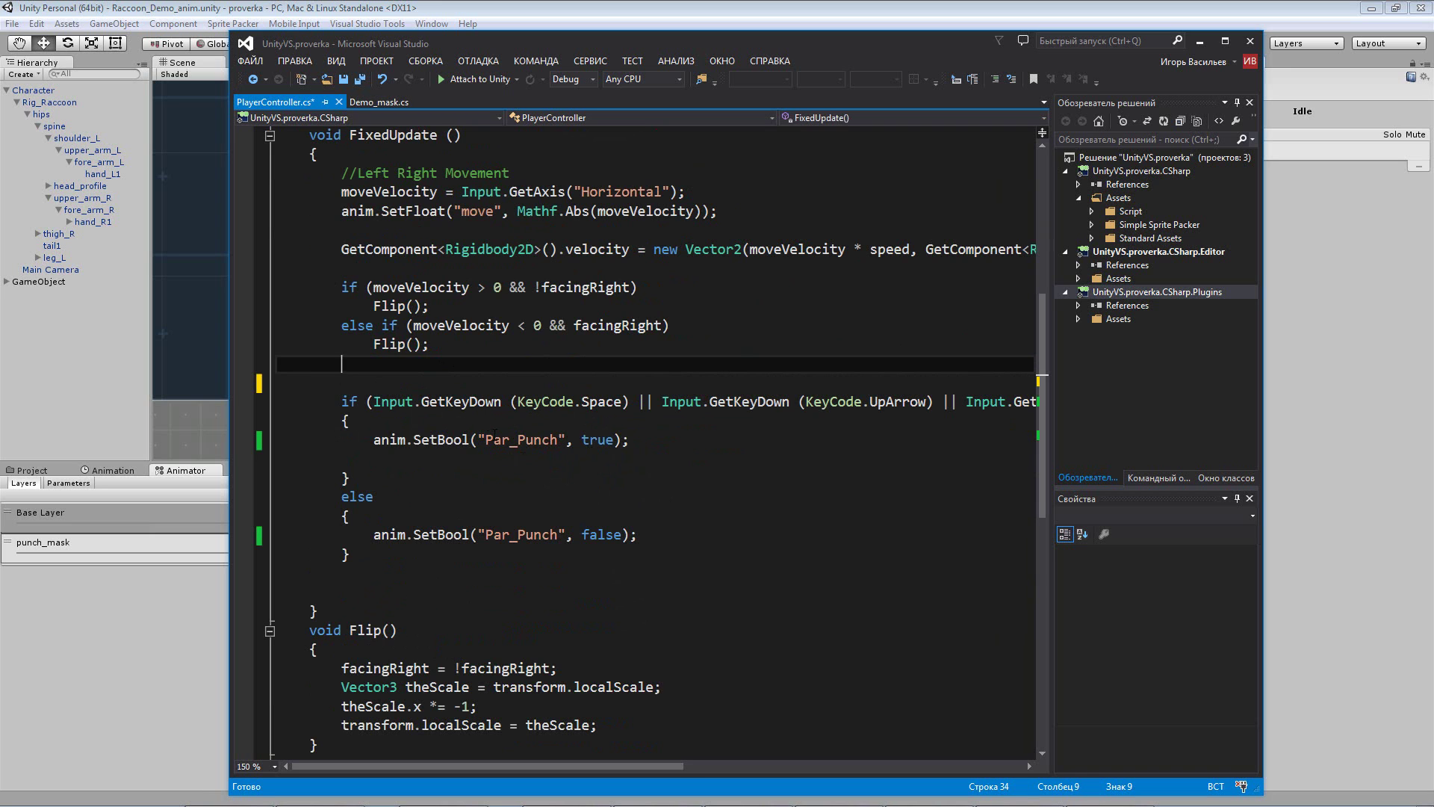
scroll(523, 473, up, 5)
scroll(522, 471, up, 2)
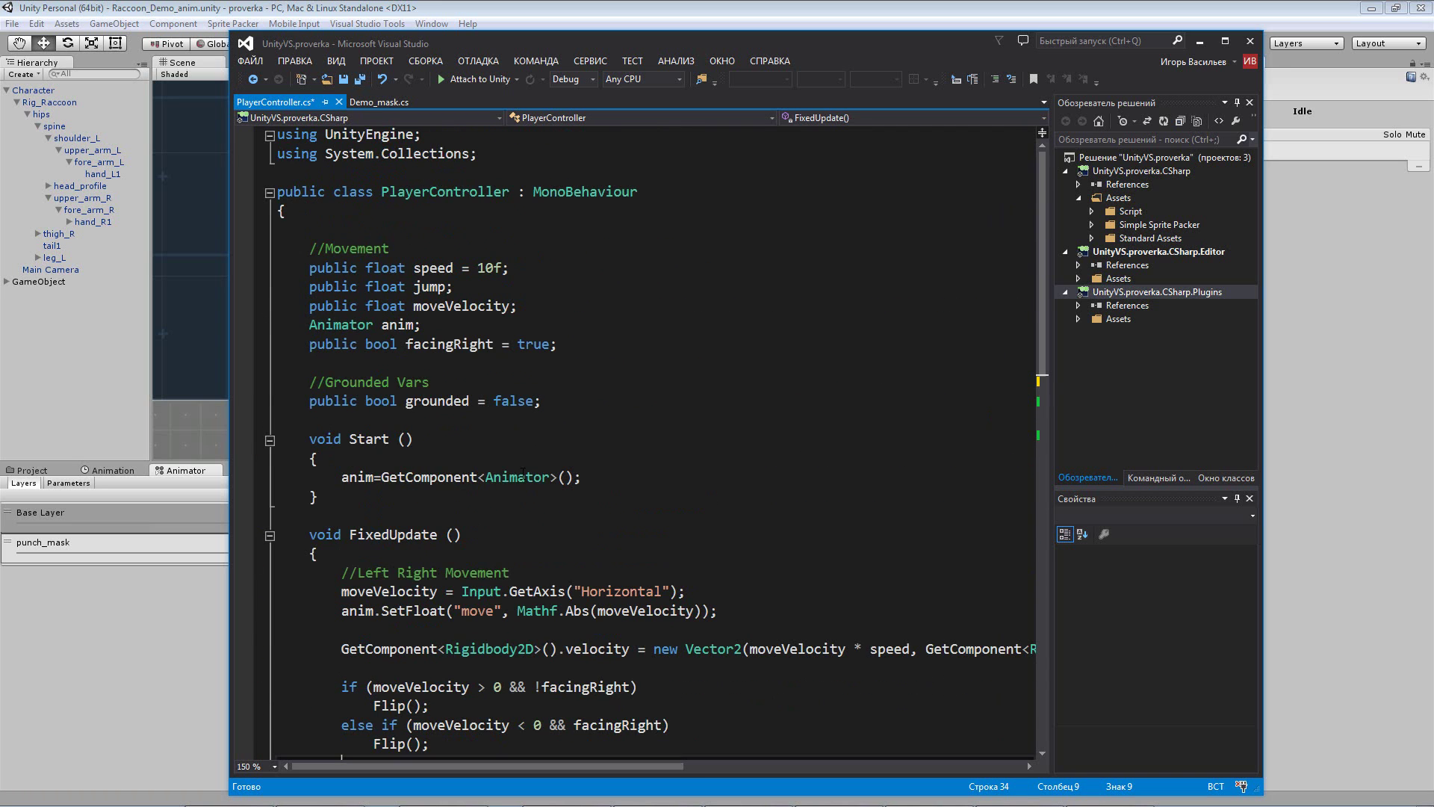
Step: In Demo_mask.cs, highlight the Animator anim field and its GetComponent<Animator>() assignment in Start
click(381, 102)
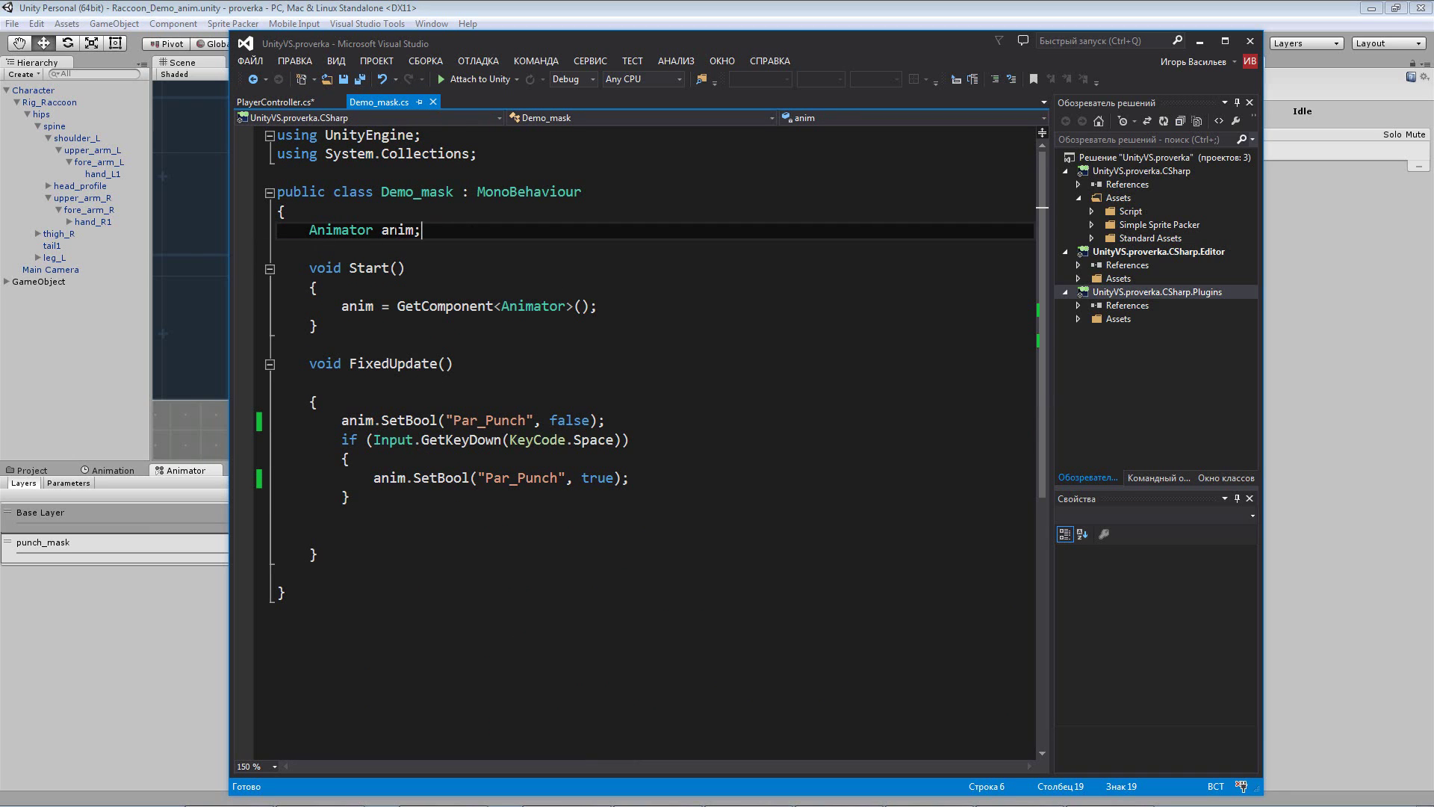
double_click(403, 230)
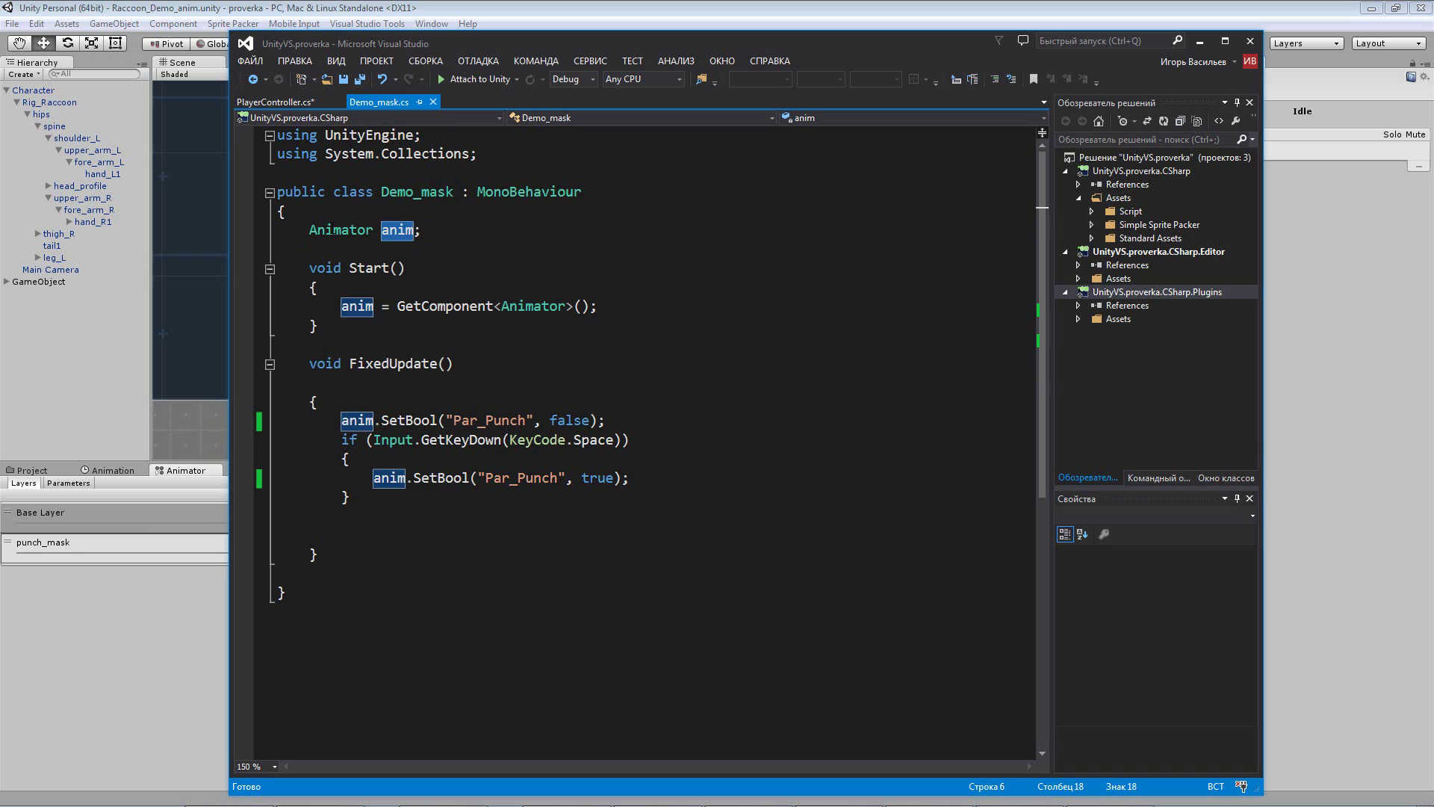
drag(310, 229, 372, 230)
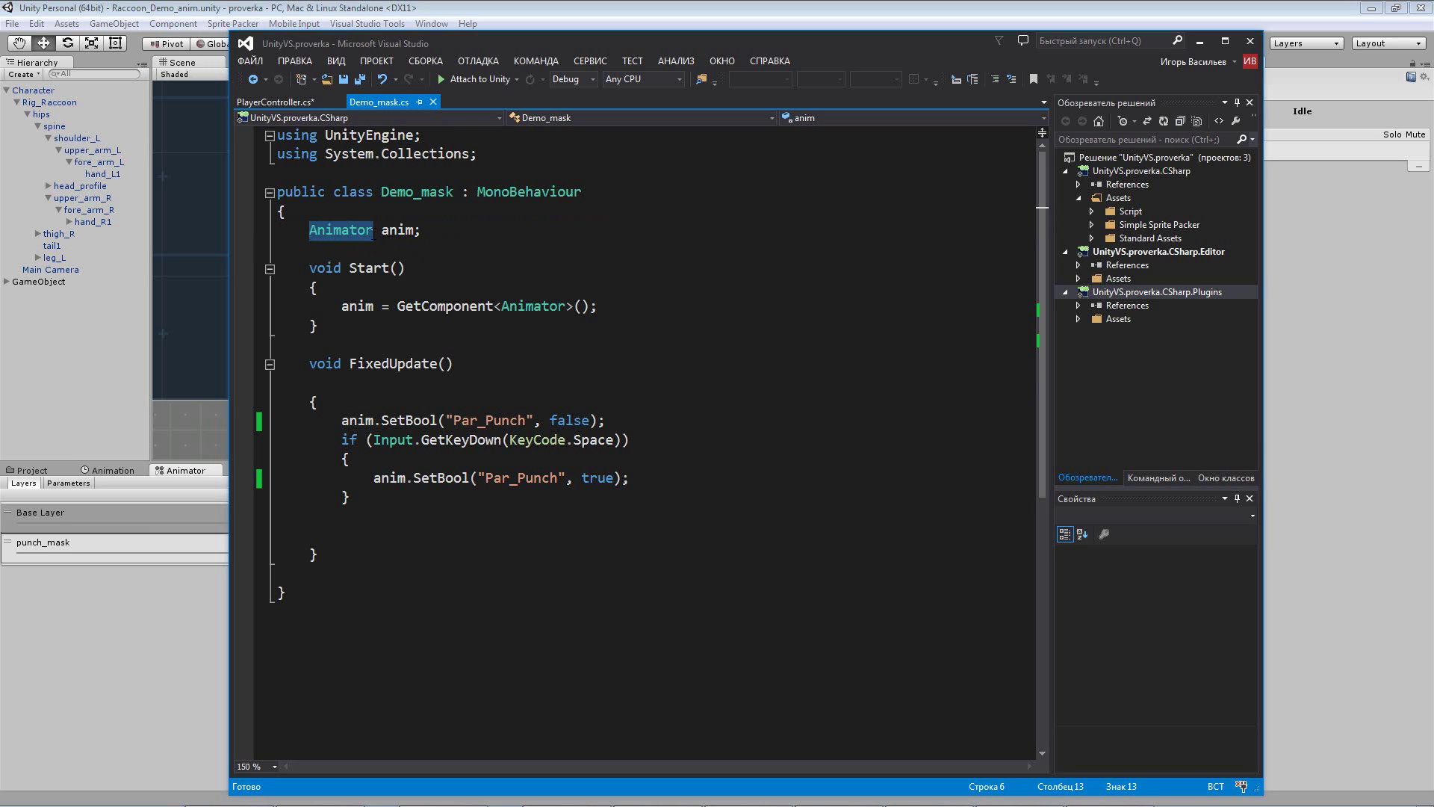
click(342, 269)
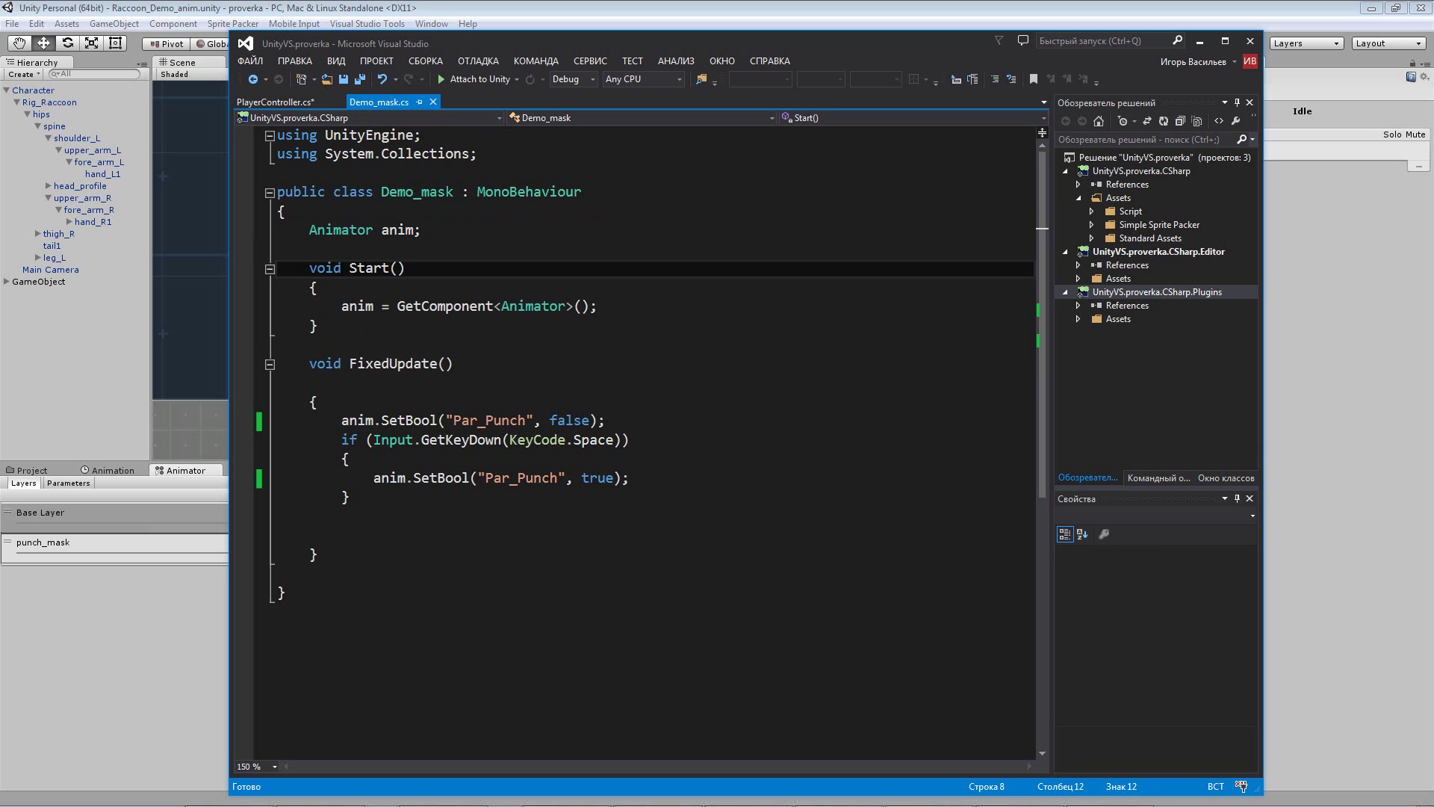
double_click(345, 307)
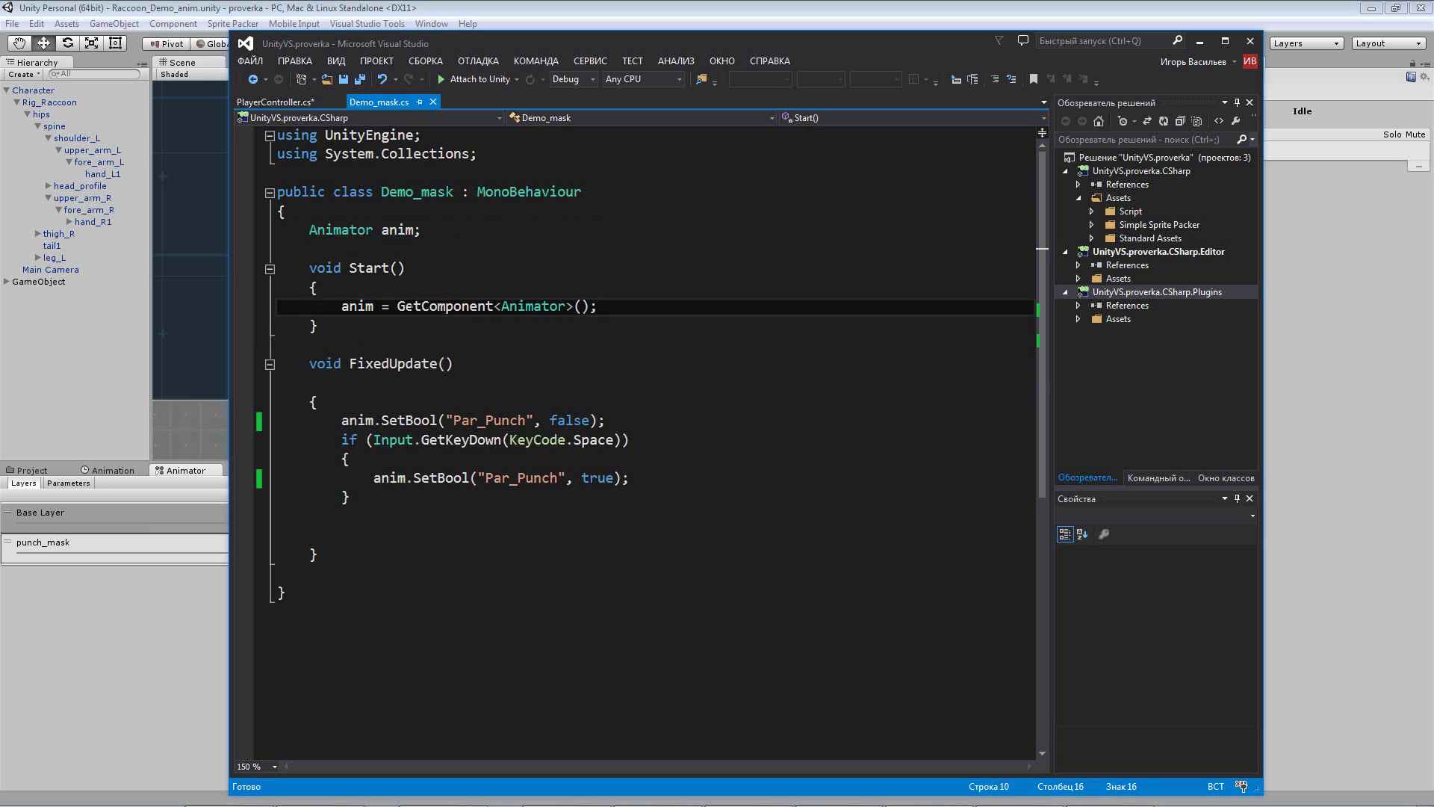
drag(397, 307, 589, 306)
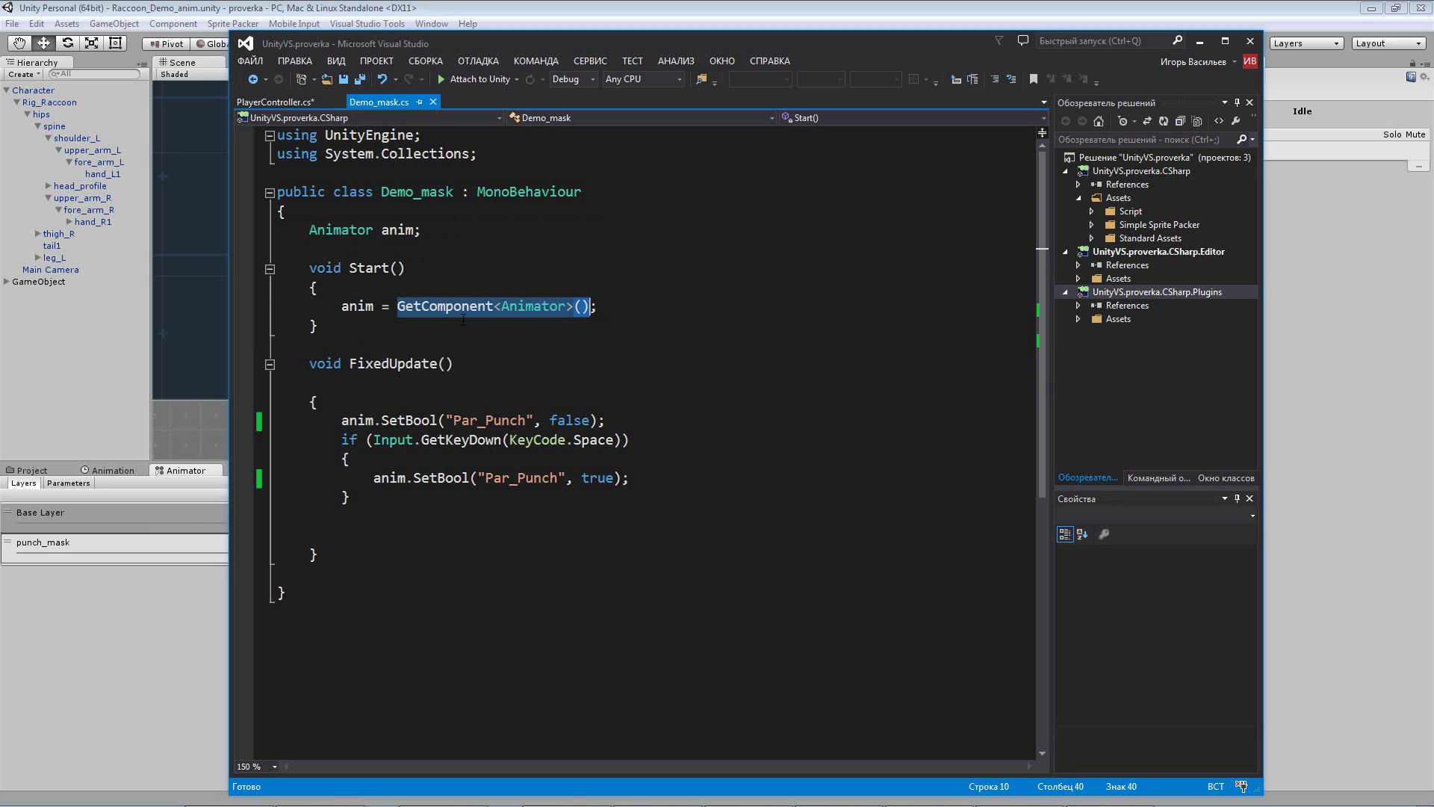
key(Left)
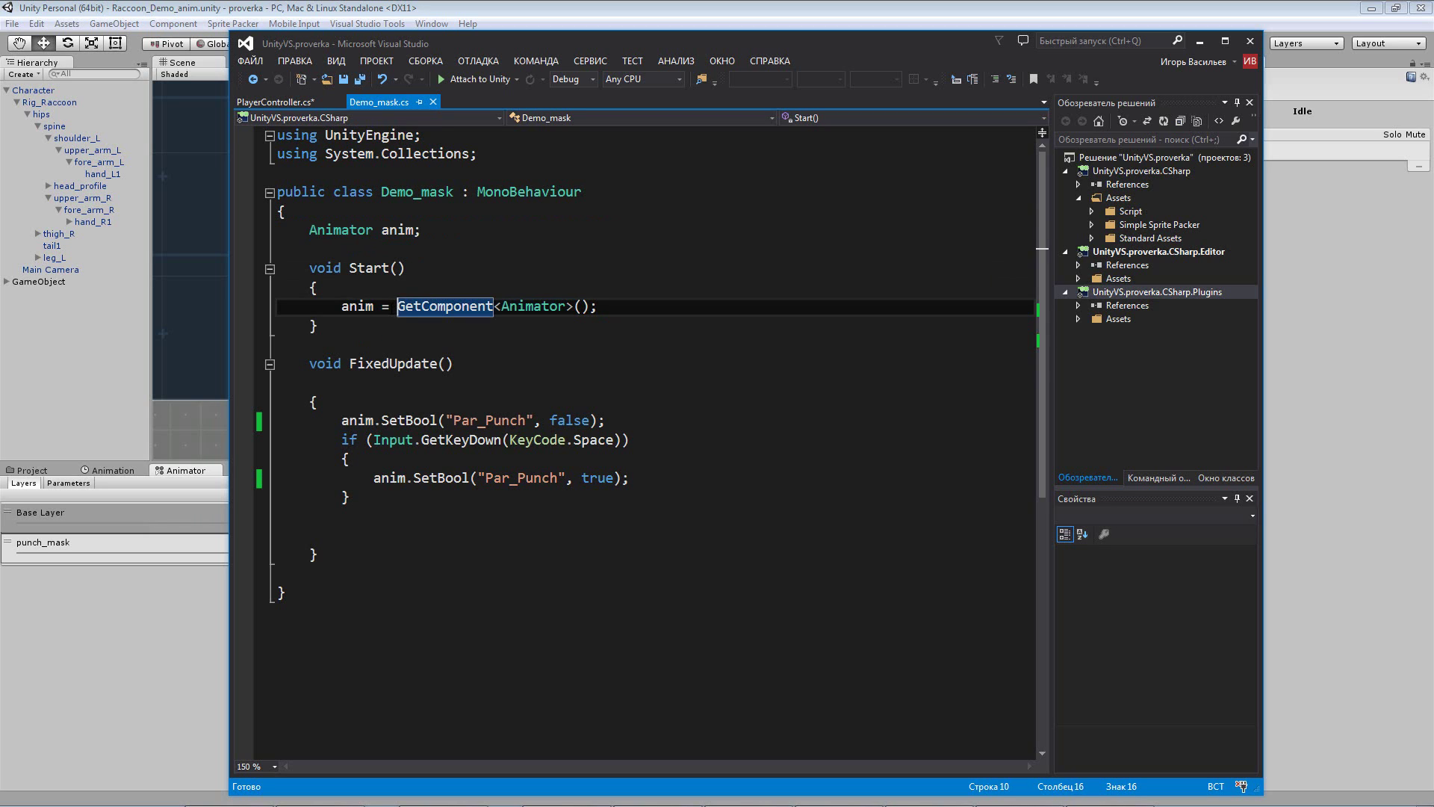
key(Home)
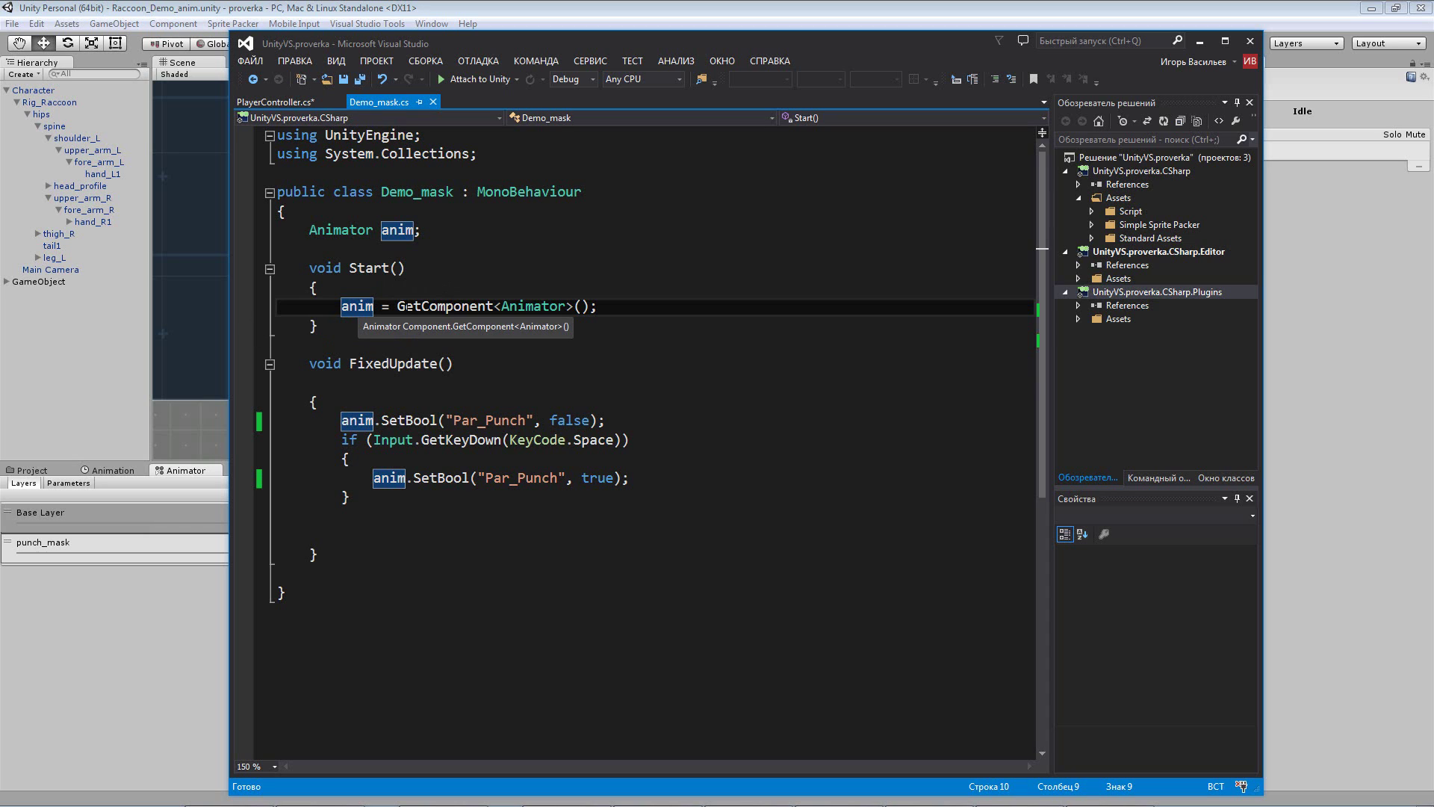
drag(573, 306, 397, 306)
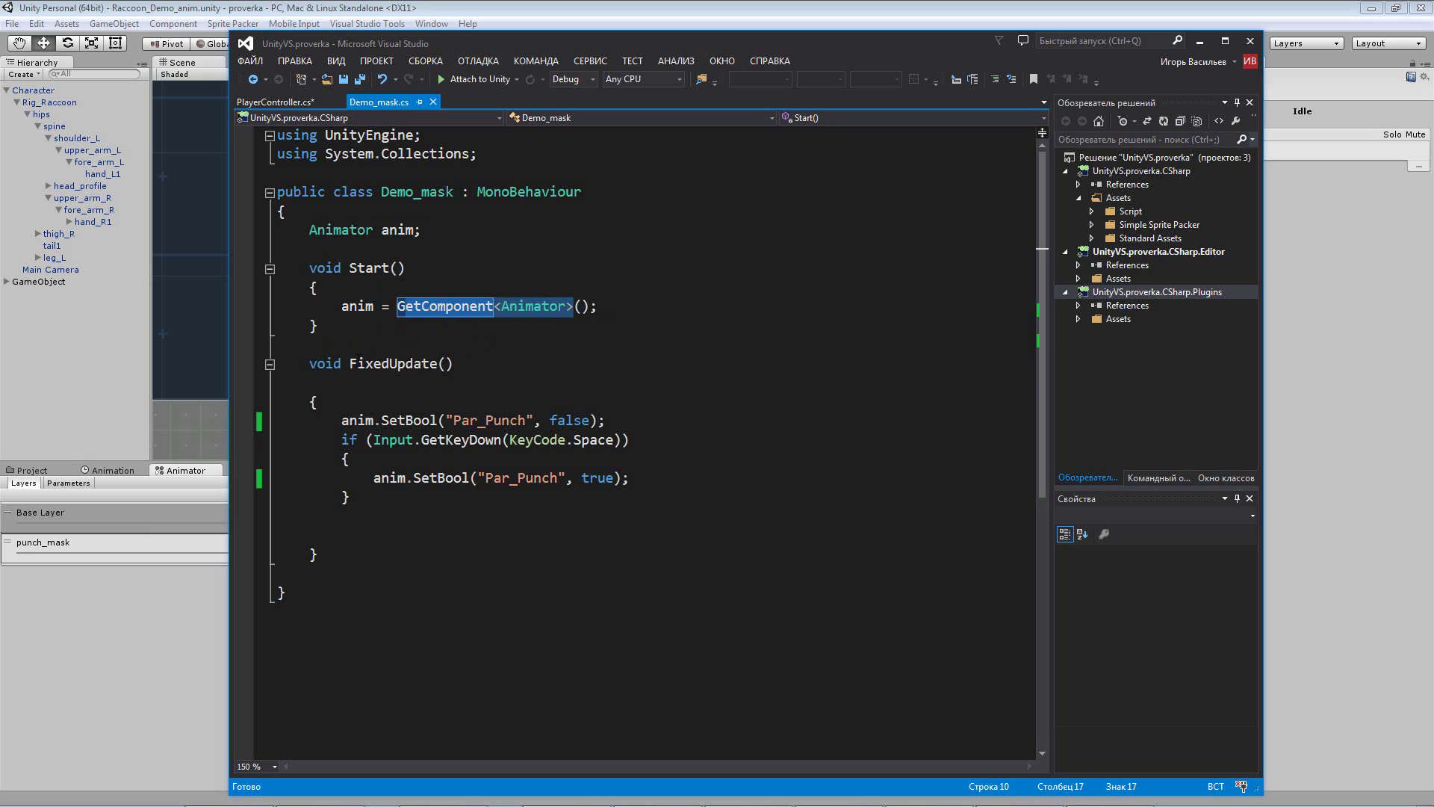
Step: Walk through the anim.SetBool Par_Punch calls in FixedUpdate, then return to Unity's punch_mask layer
click(364, 364)
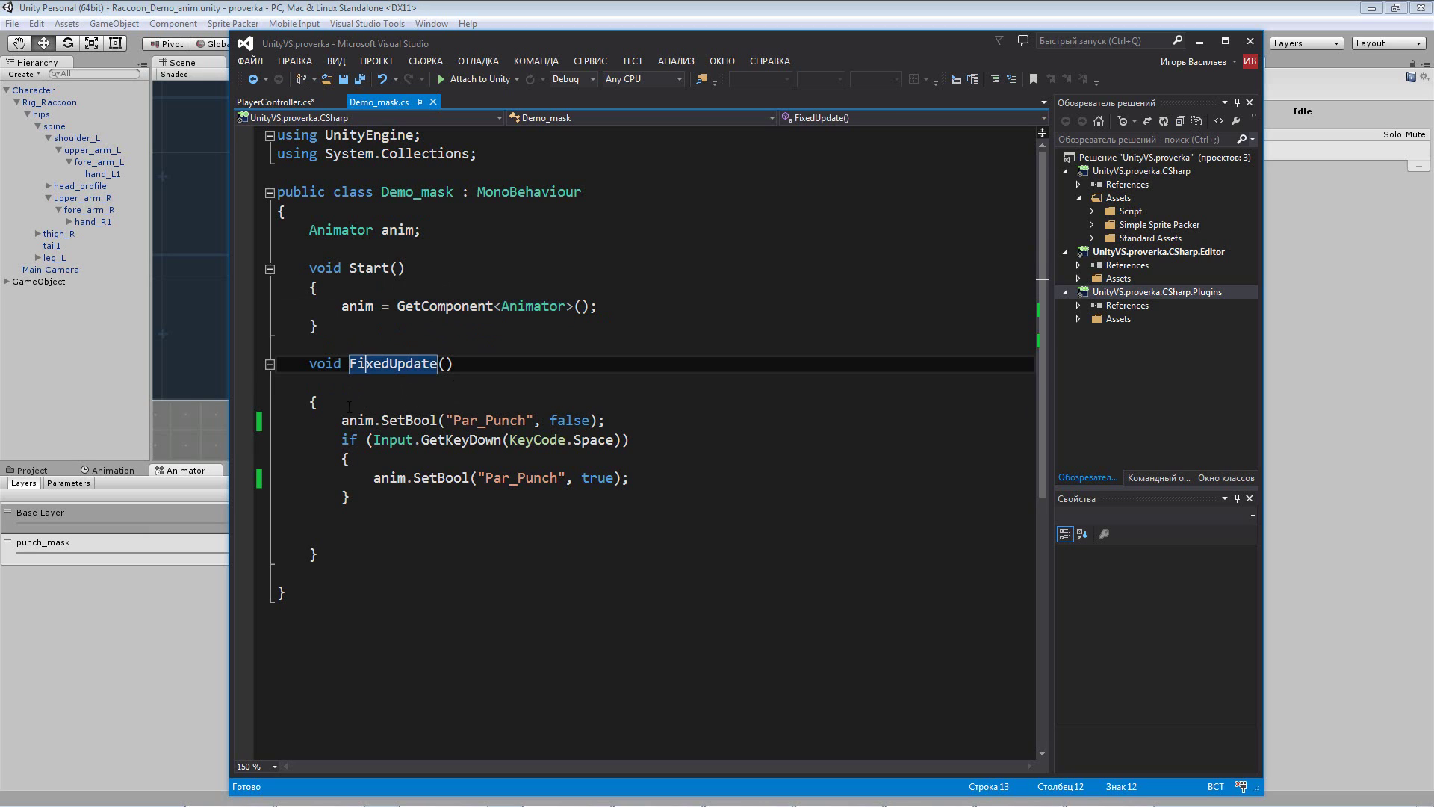
click(383, 420)
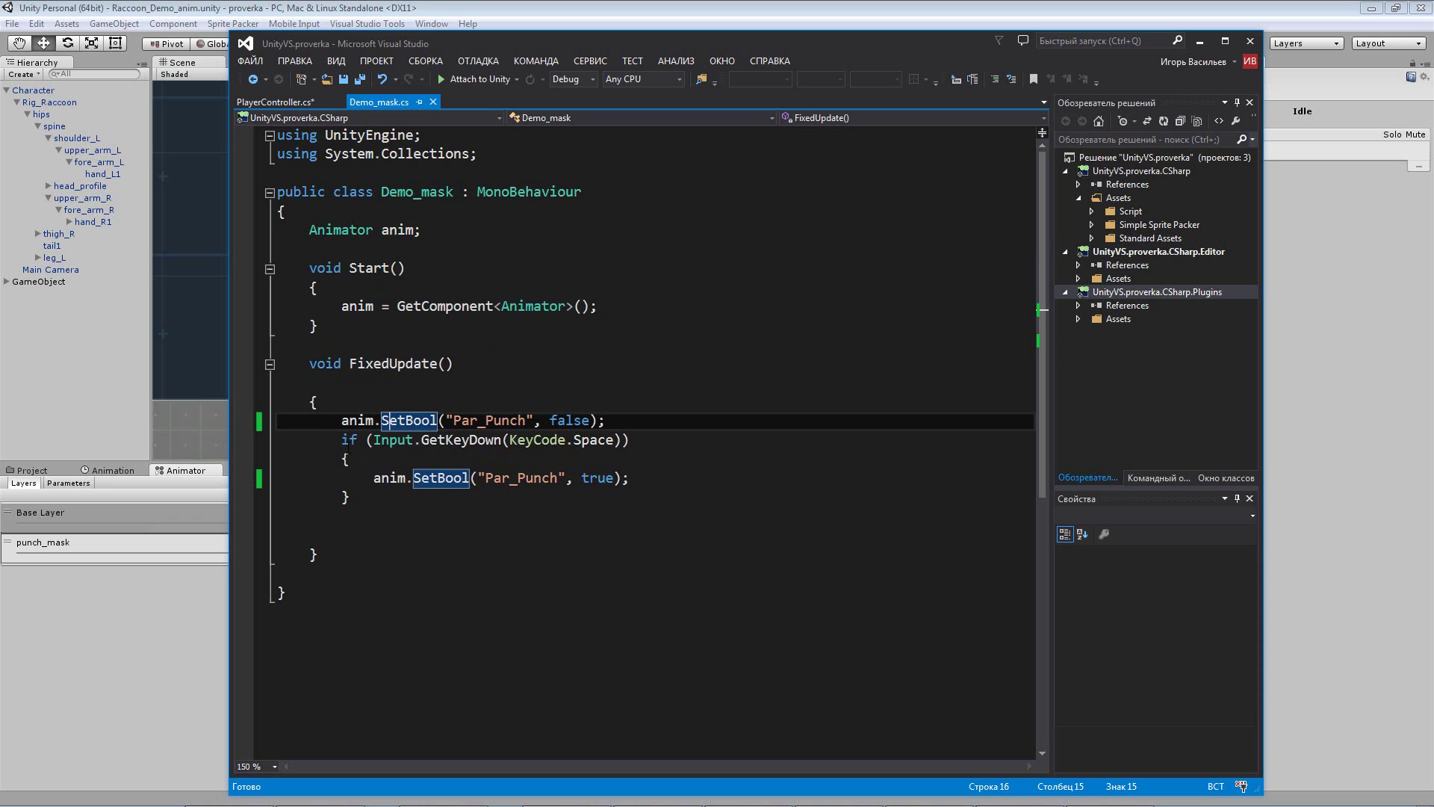
click(437, 364)
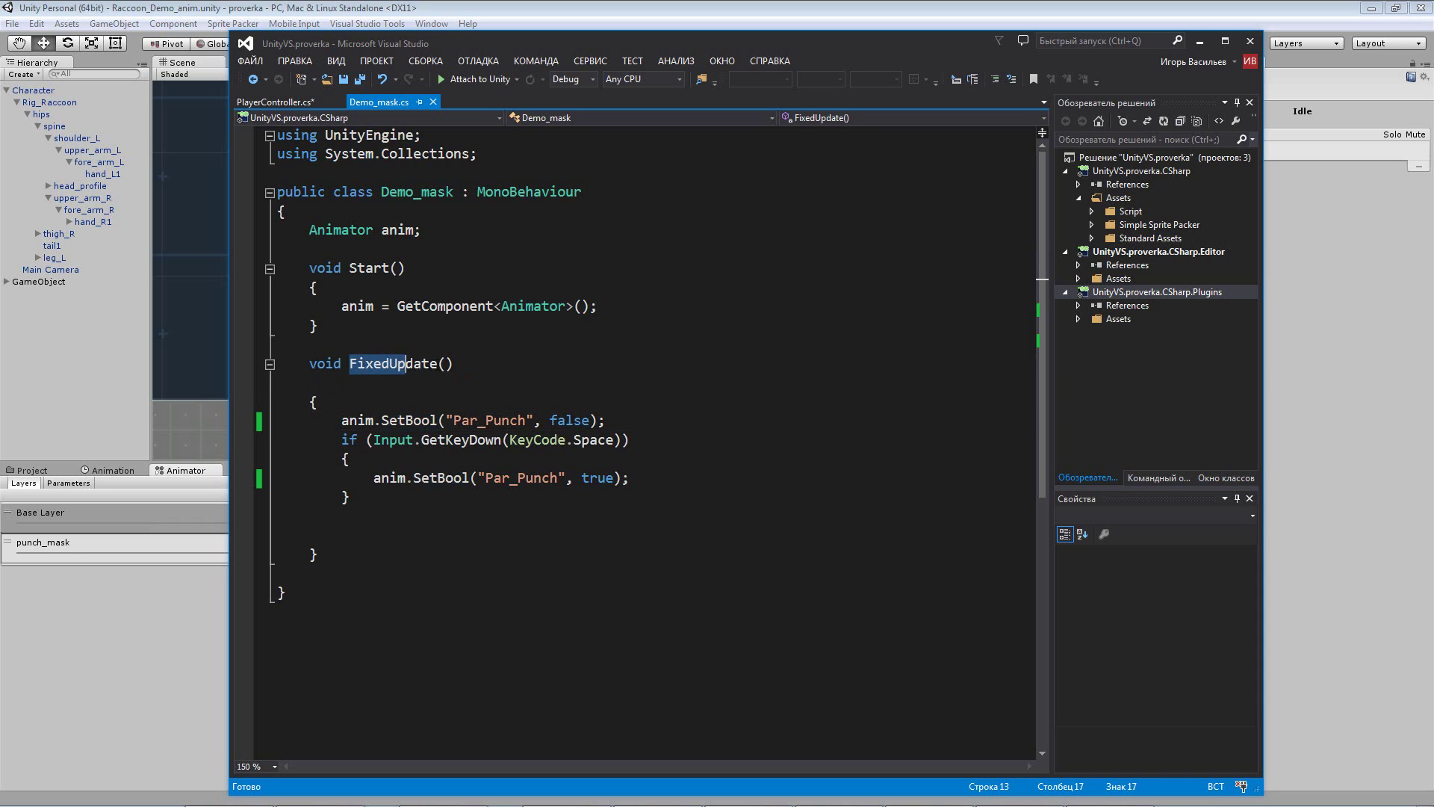
click(381, 419)
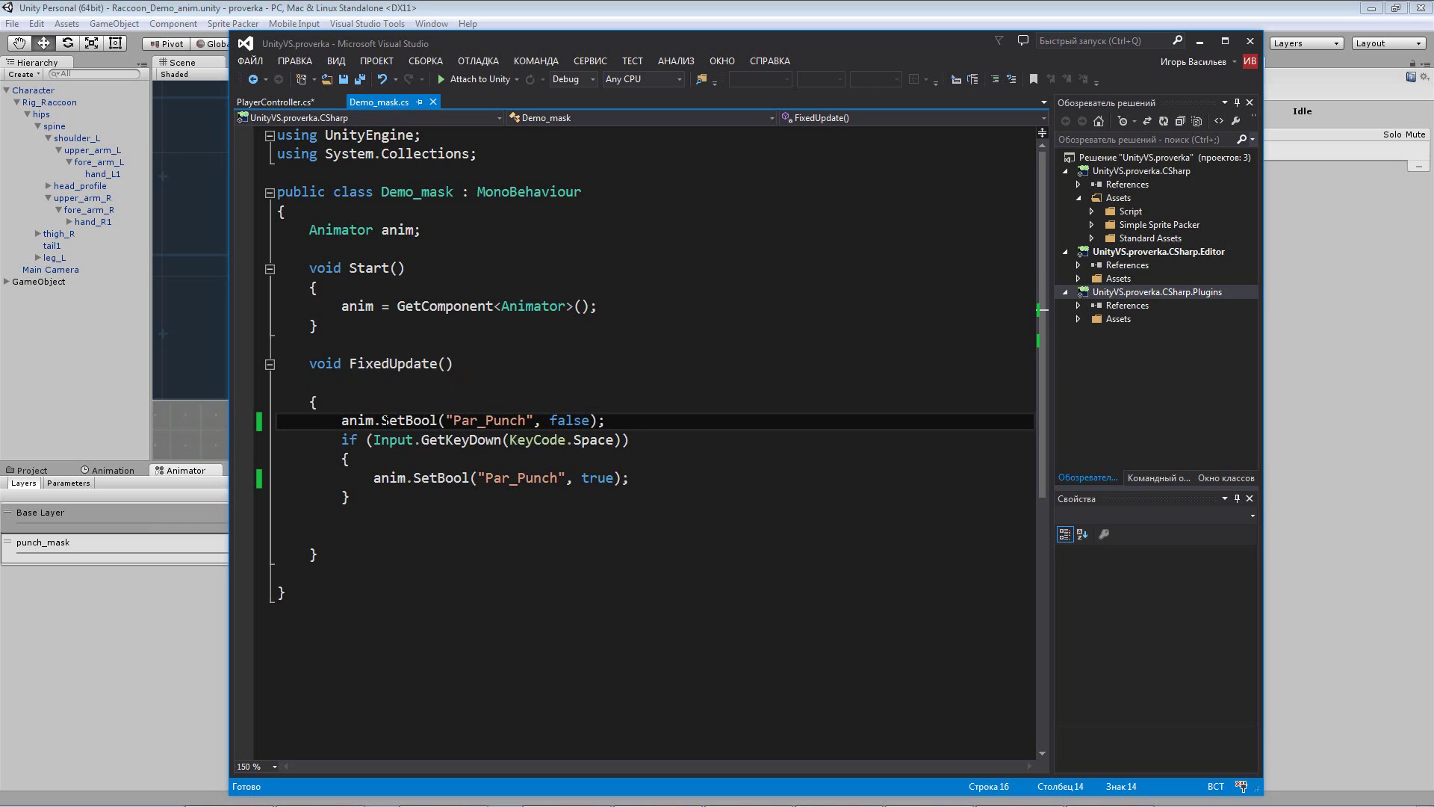
click(341, 420)
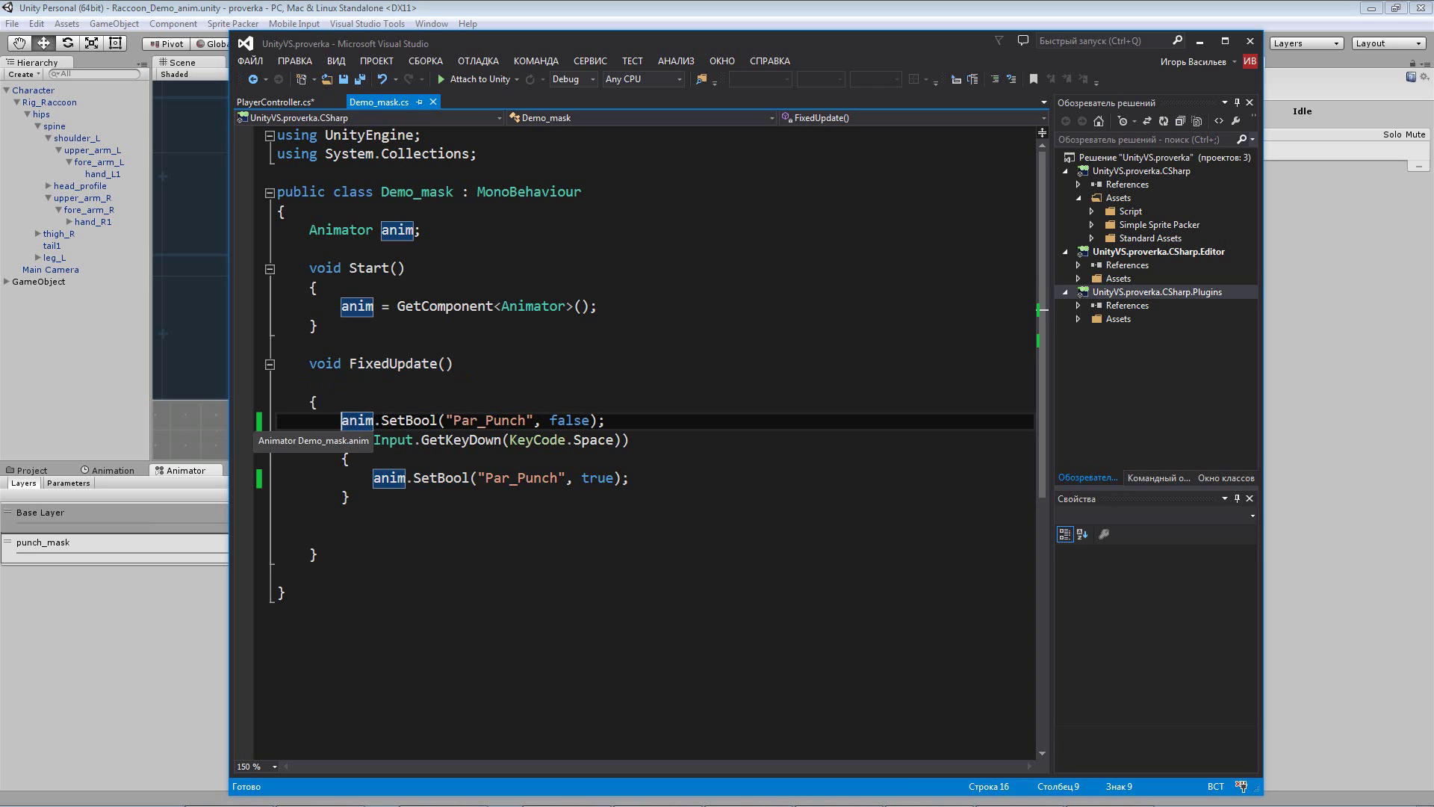
key(Left)
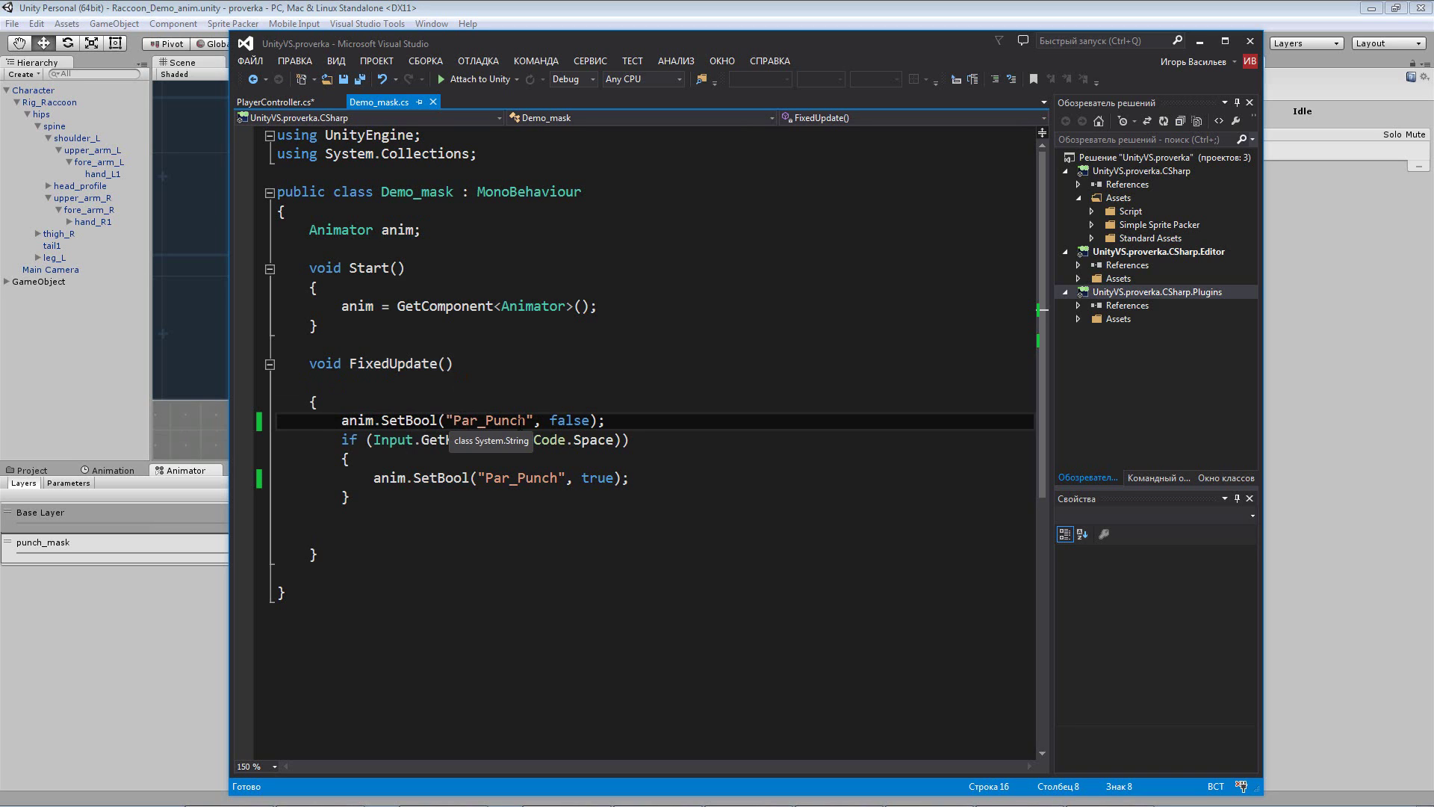
click(60, 549)
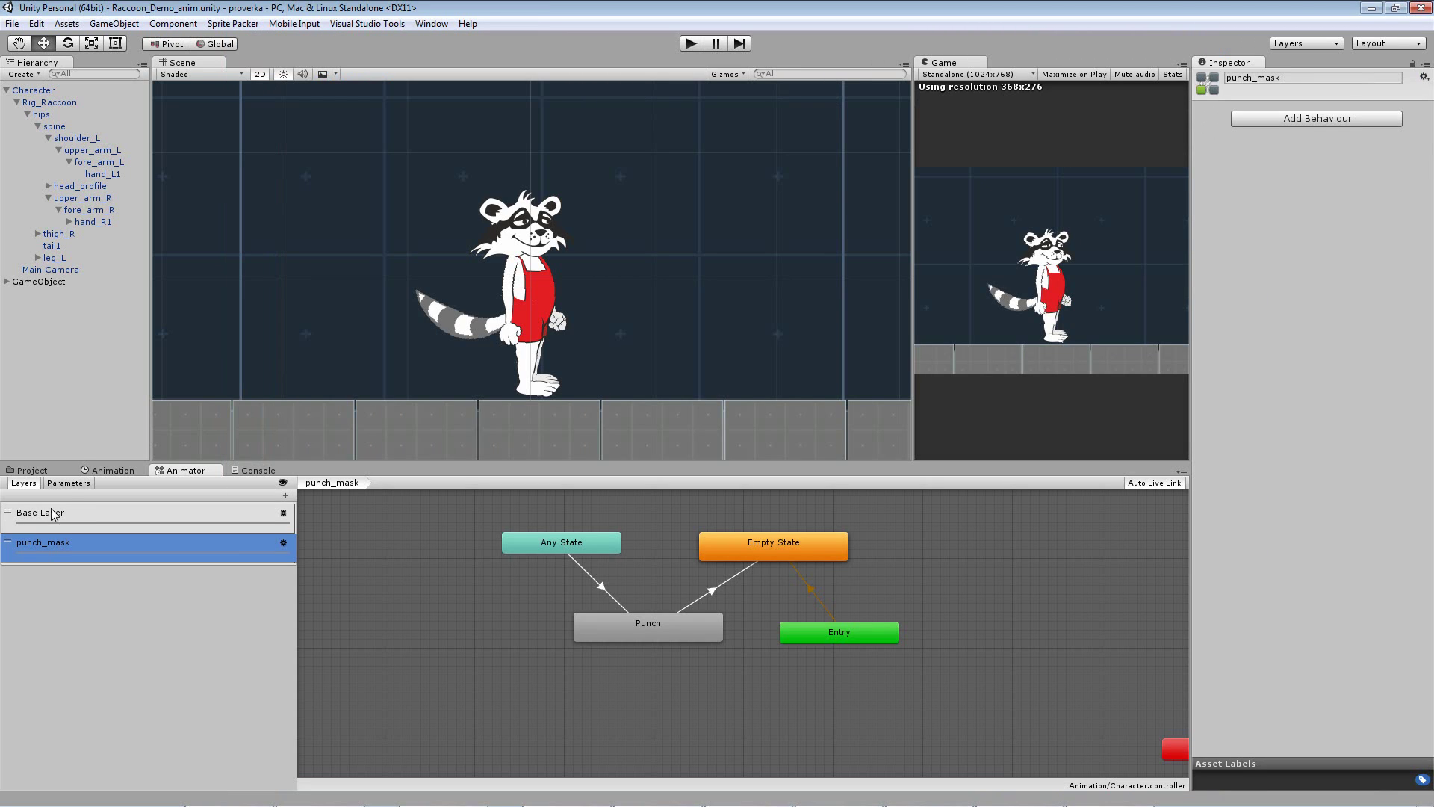
click(64, 485)
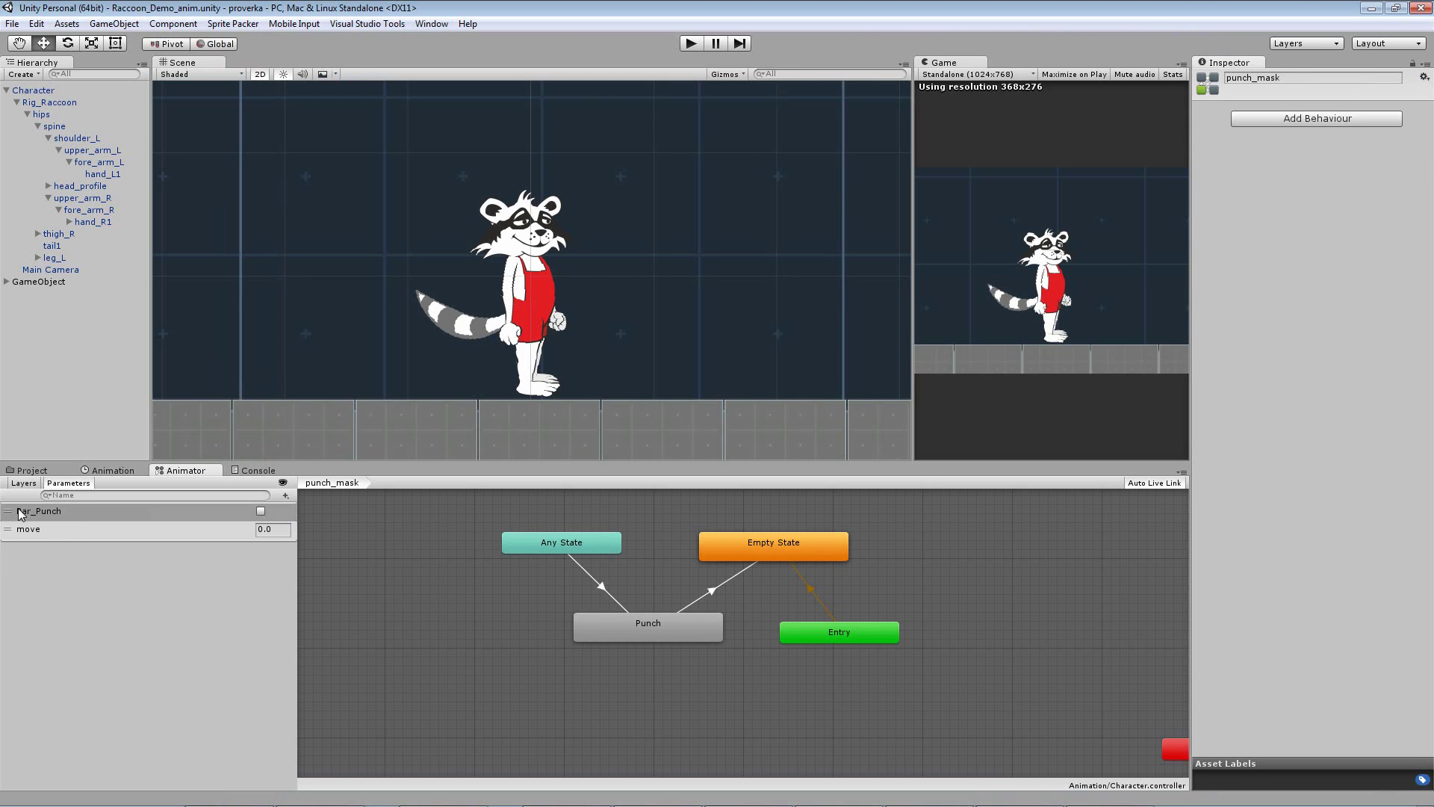
click(288, 496)
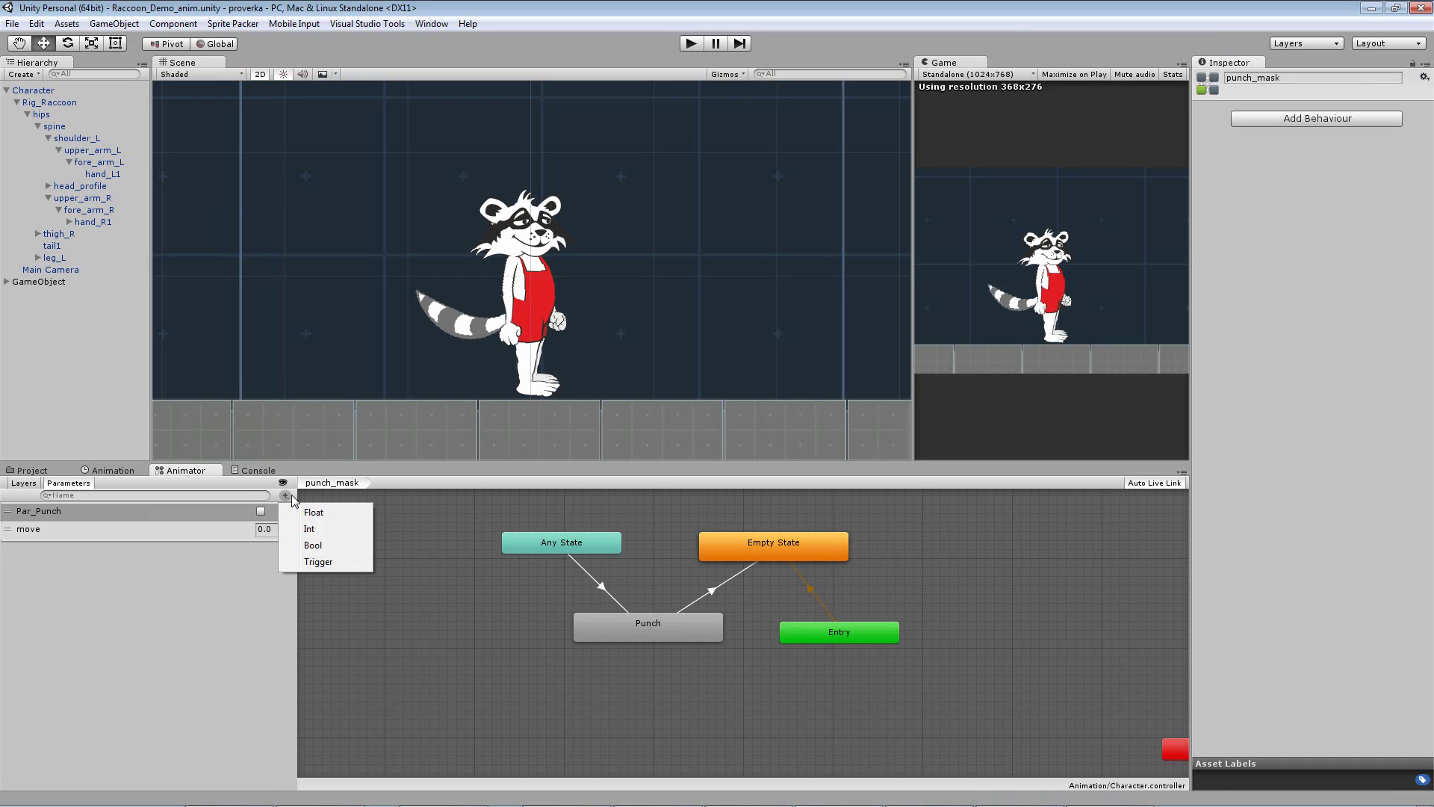
click(155, 587)
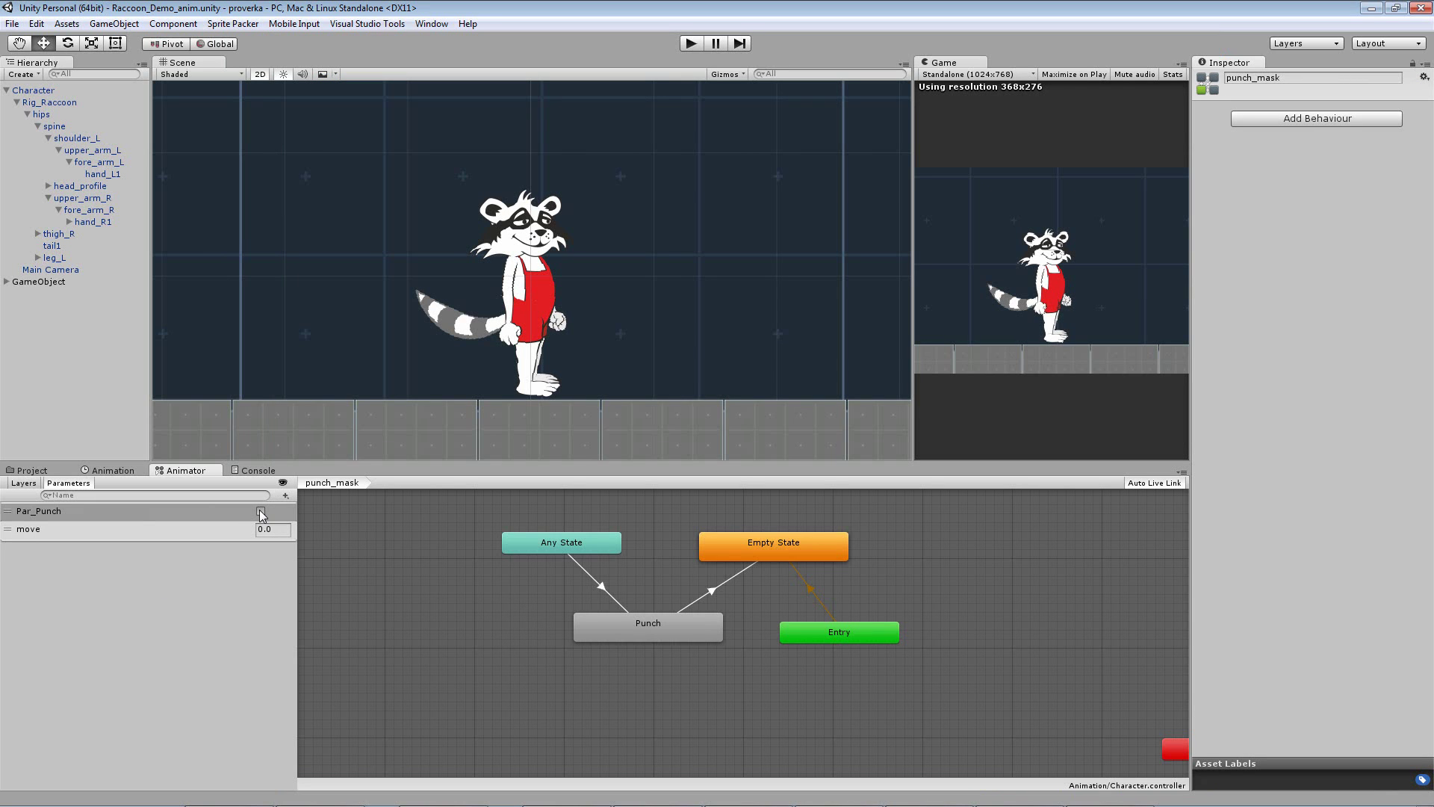
Step: Run a brief play test, then bring Demo_mask.cs forward in Visual Studio
click(690, 43)
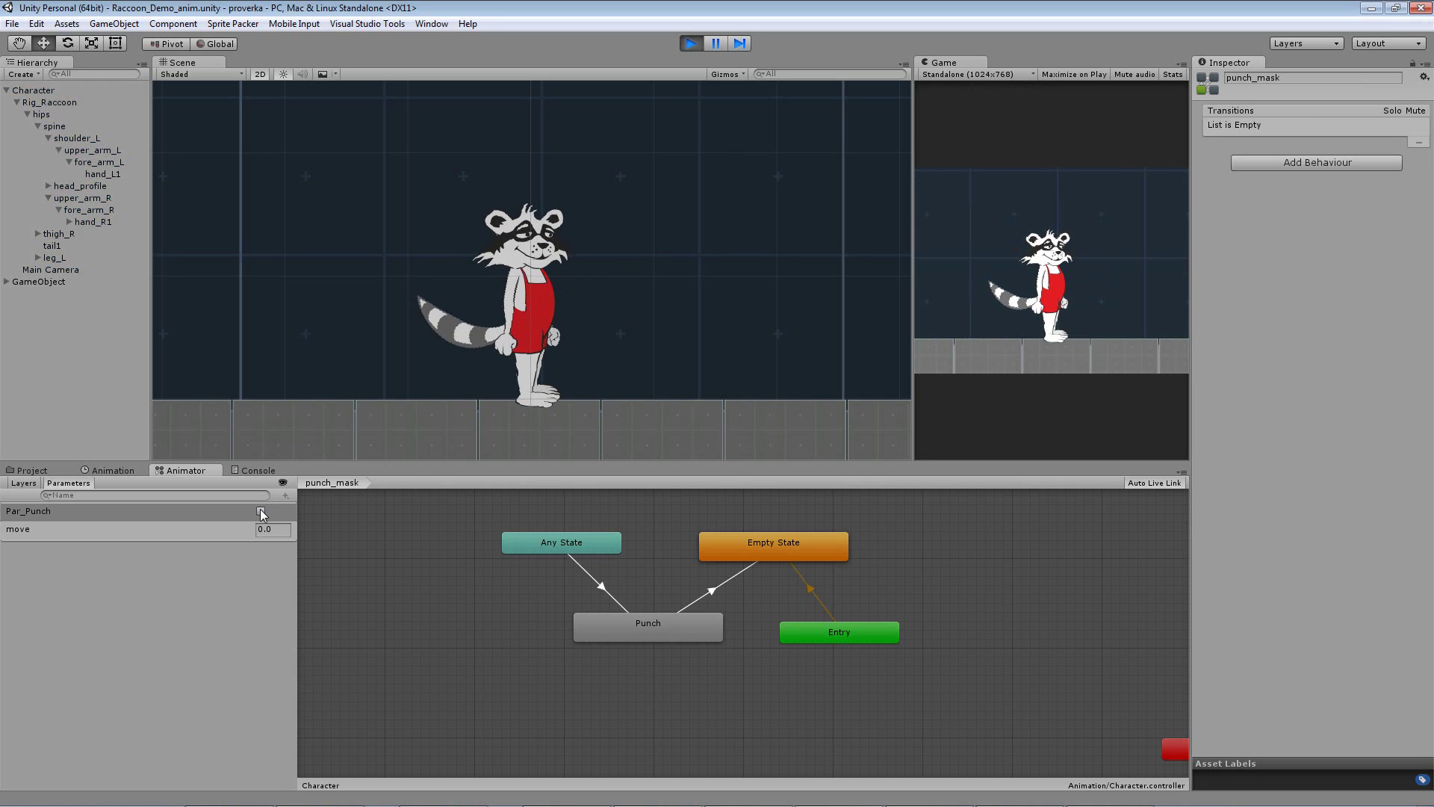
click(692, 44)
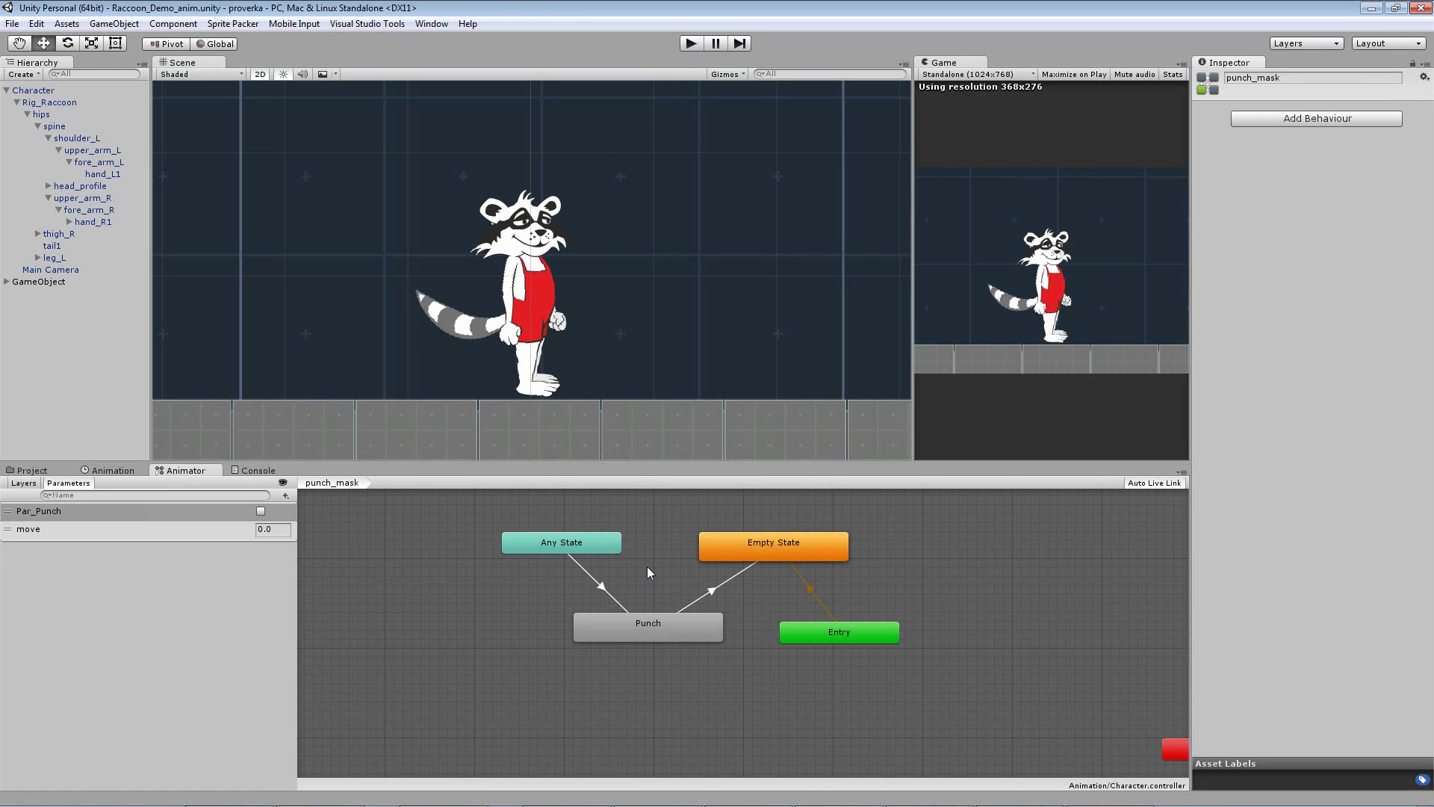
mouse_move(630, 802)
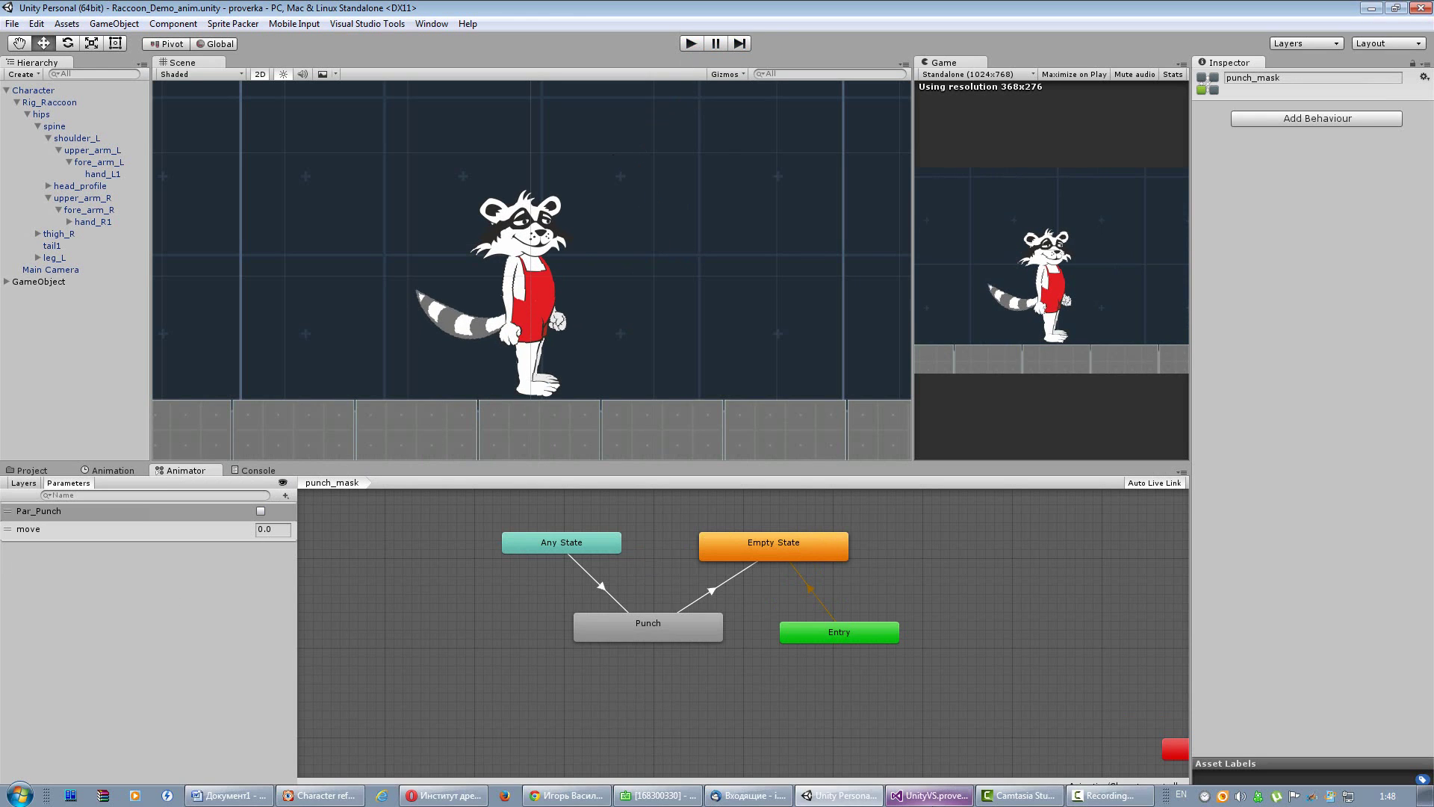
click(930, 798)
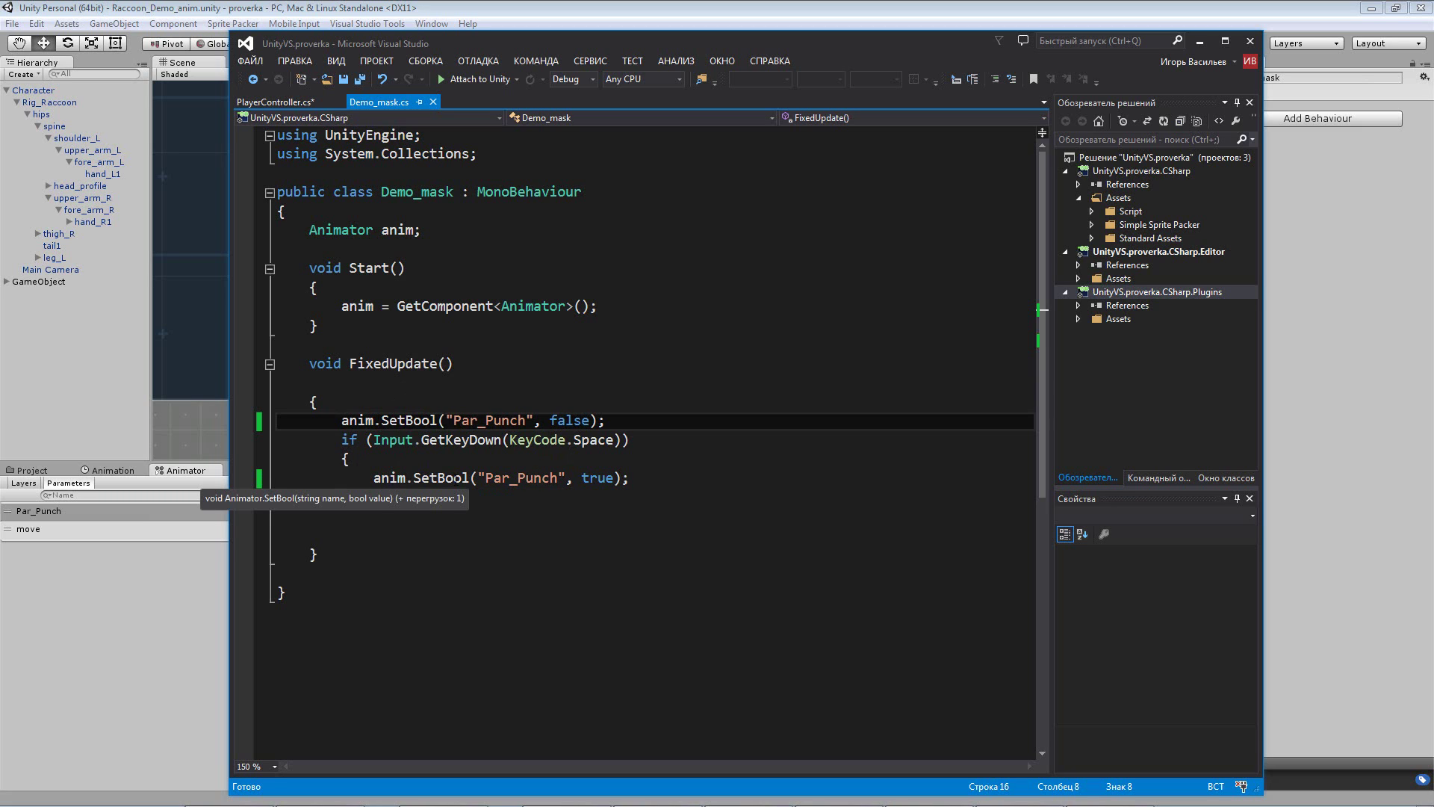
Step: Review the SetBool lines setting Par_Punch true and false, then minimize Visual Studio
click(470, 478)
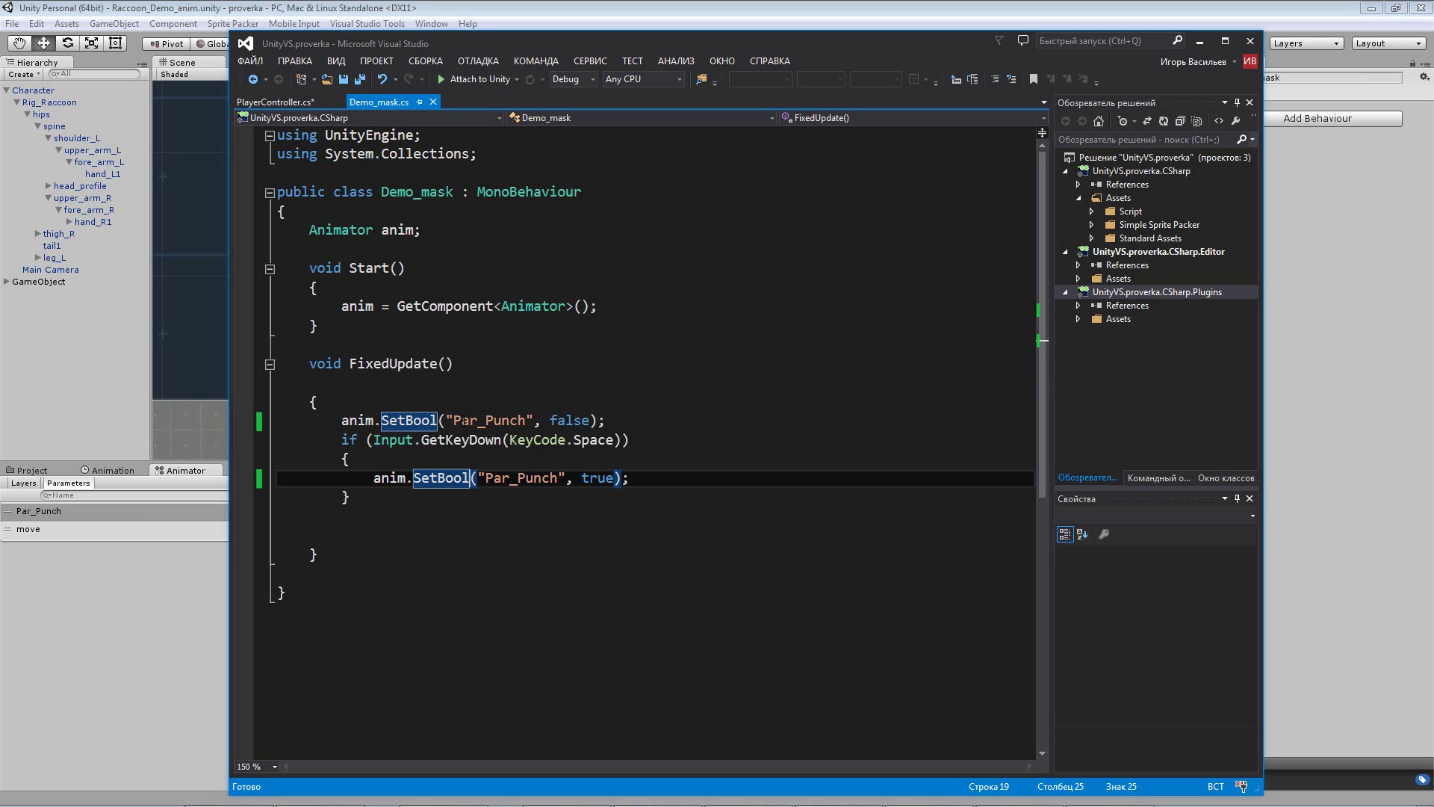
click(336, 420)
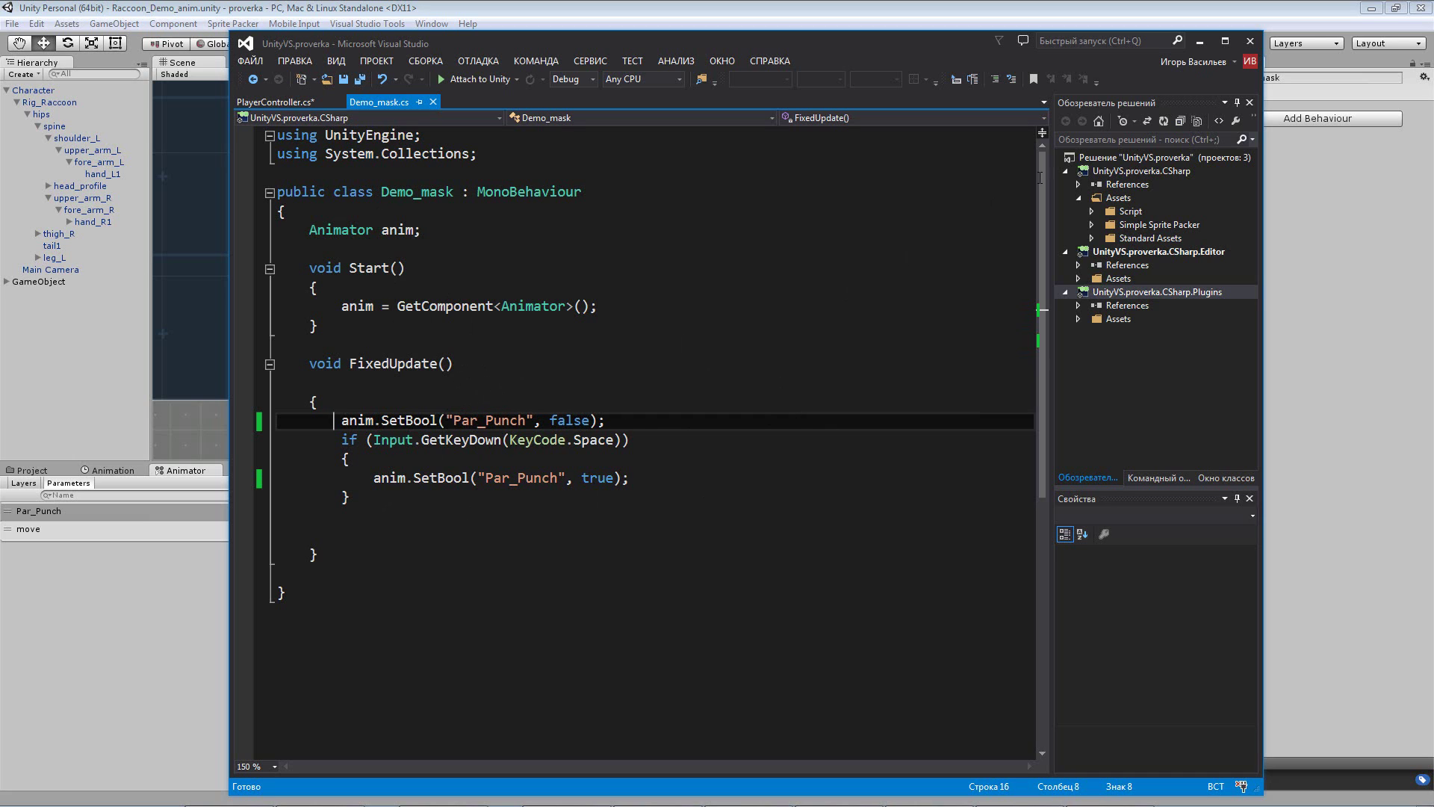
click(1199, 41)
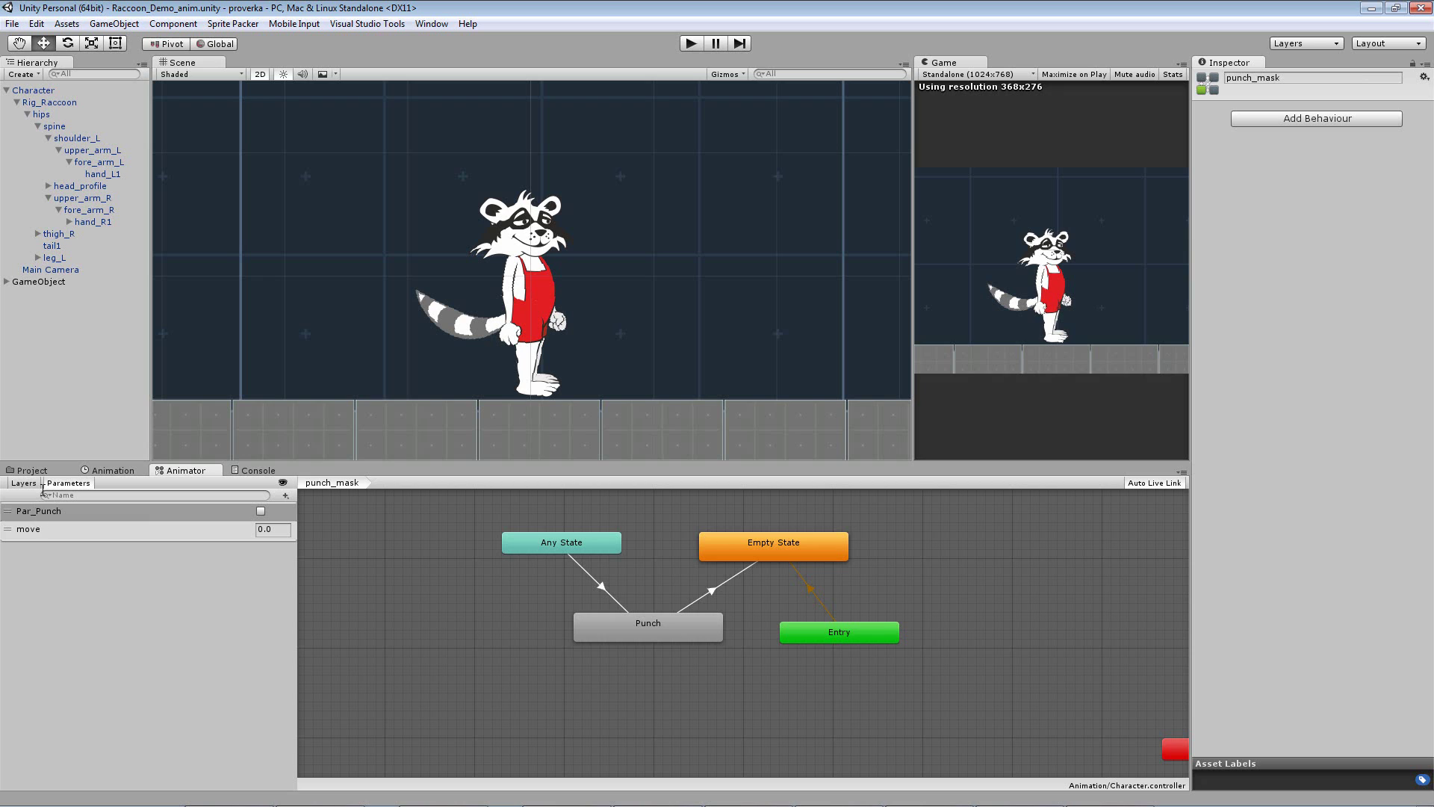
Step: Enter play mode, make the raccoon punch, and inspect the Character object
click(692, 45)
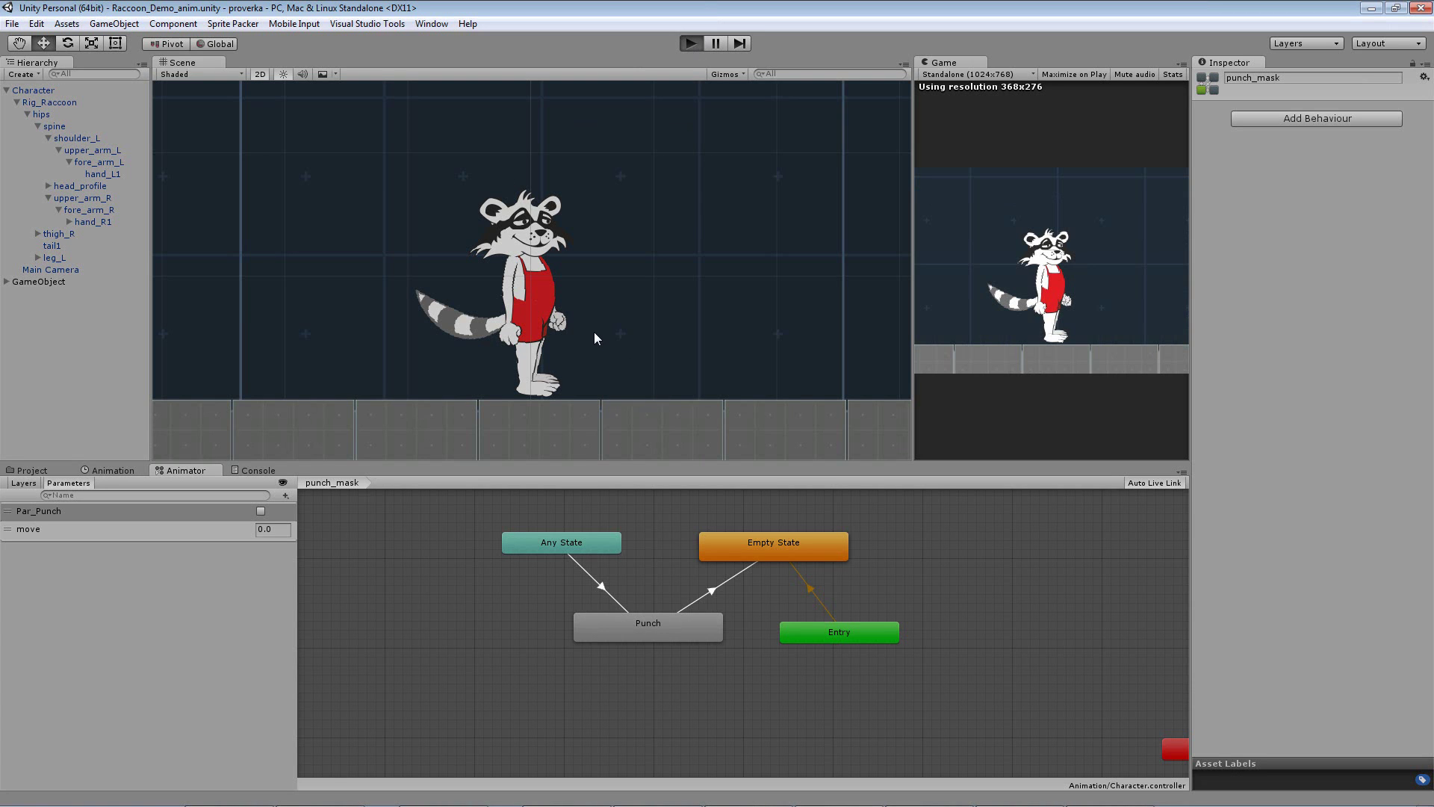
click(1008, 293)
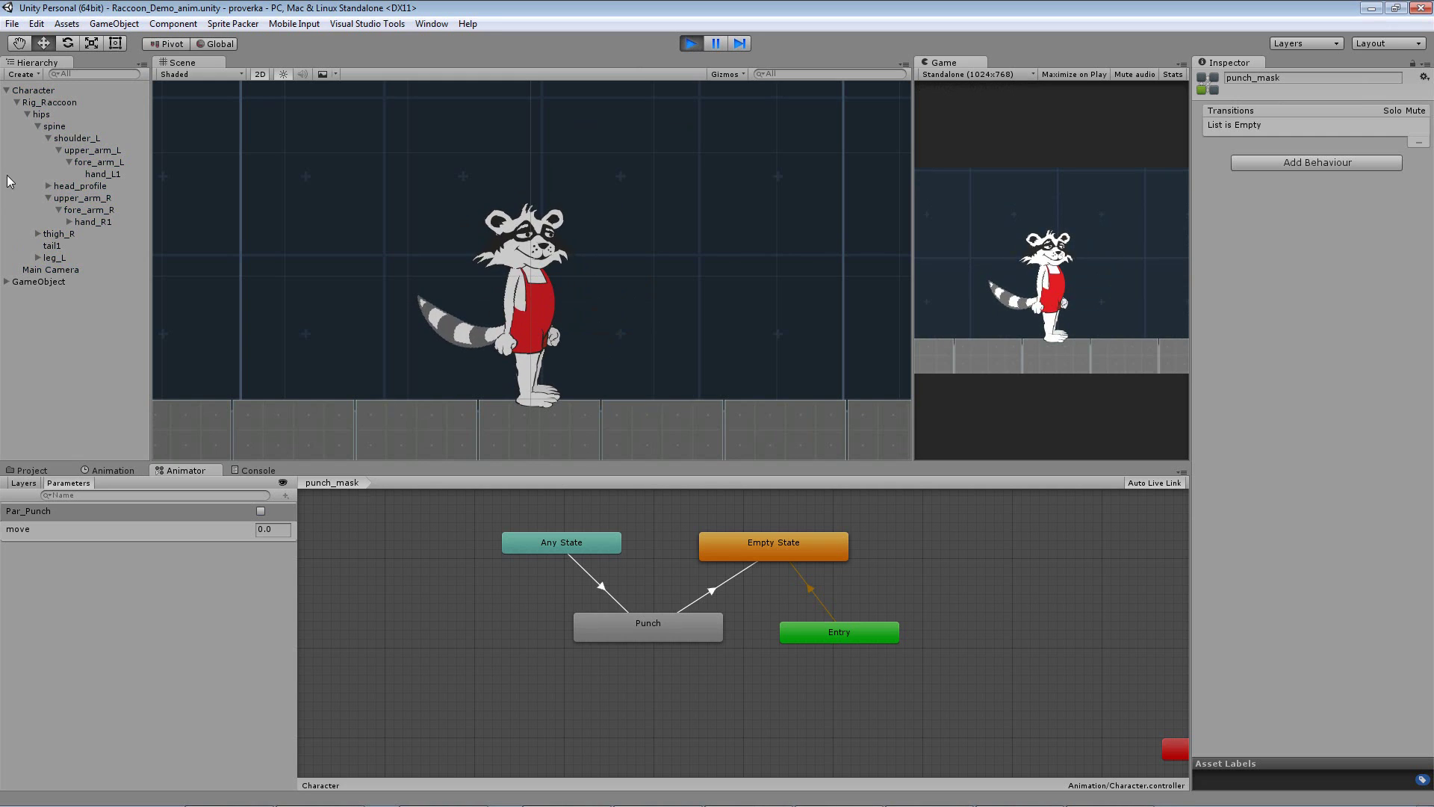
click(32, 89)
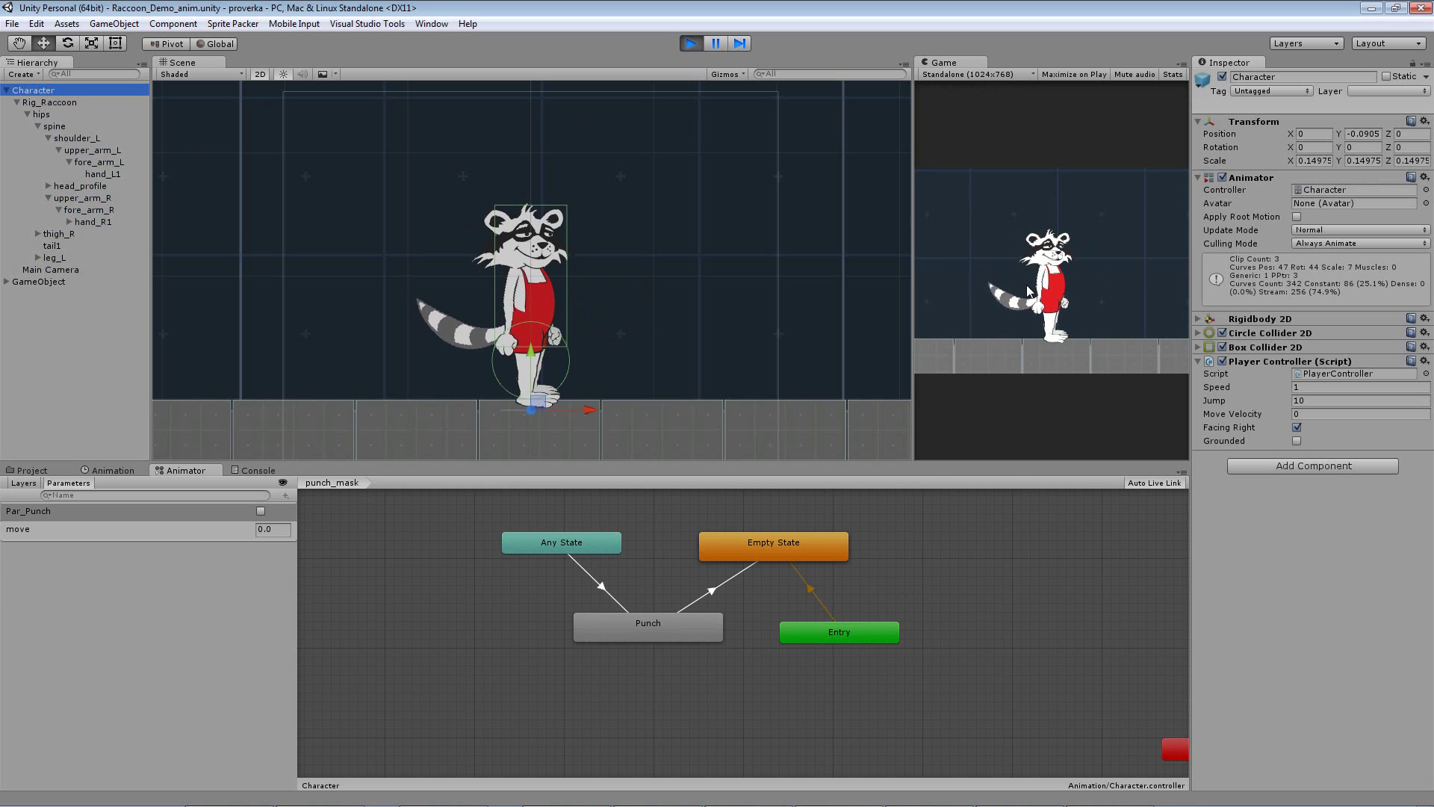
click(893, 641)
click(962, 557)
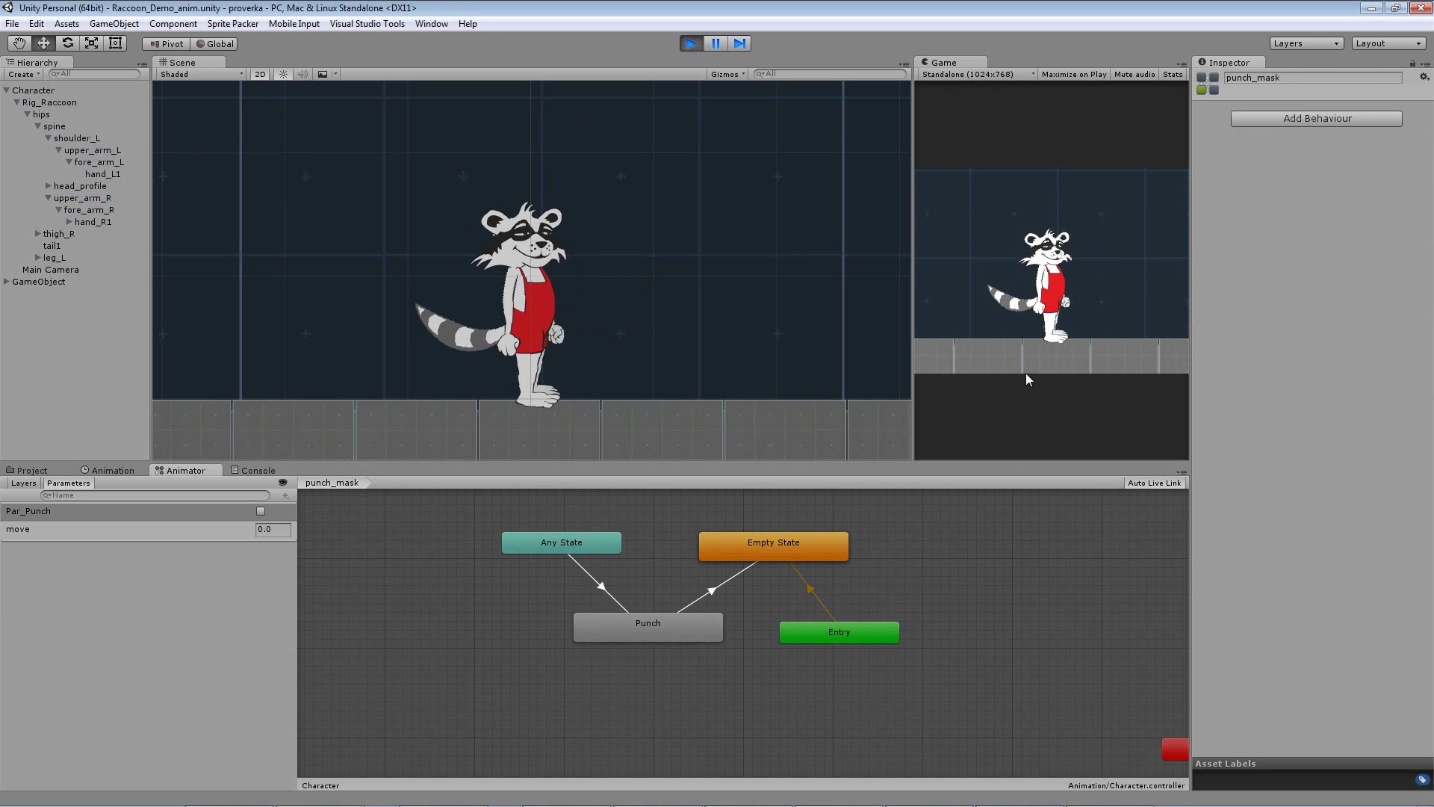
Step: Inspect the Punch state, punch again, and show the Animator's layer list
click(665, 628)
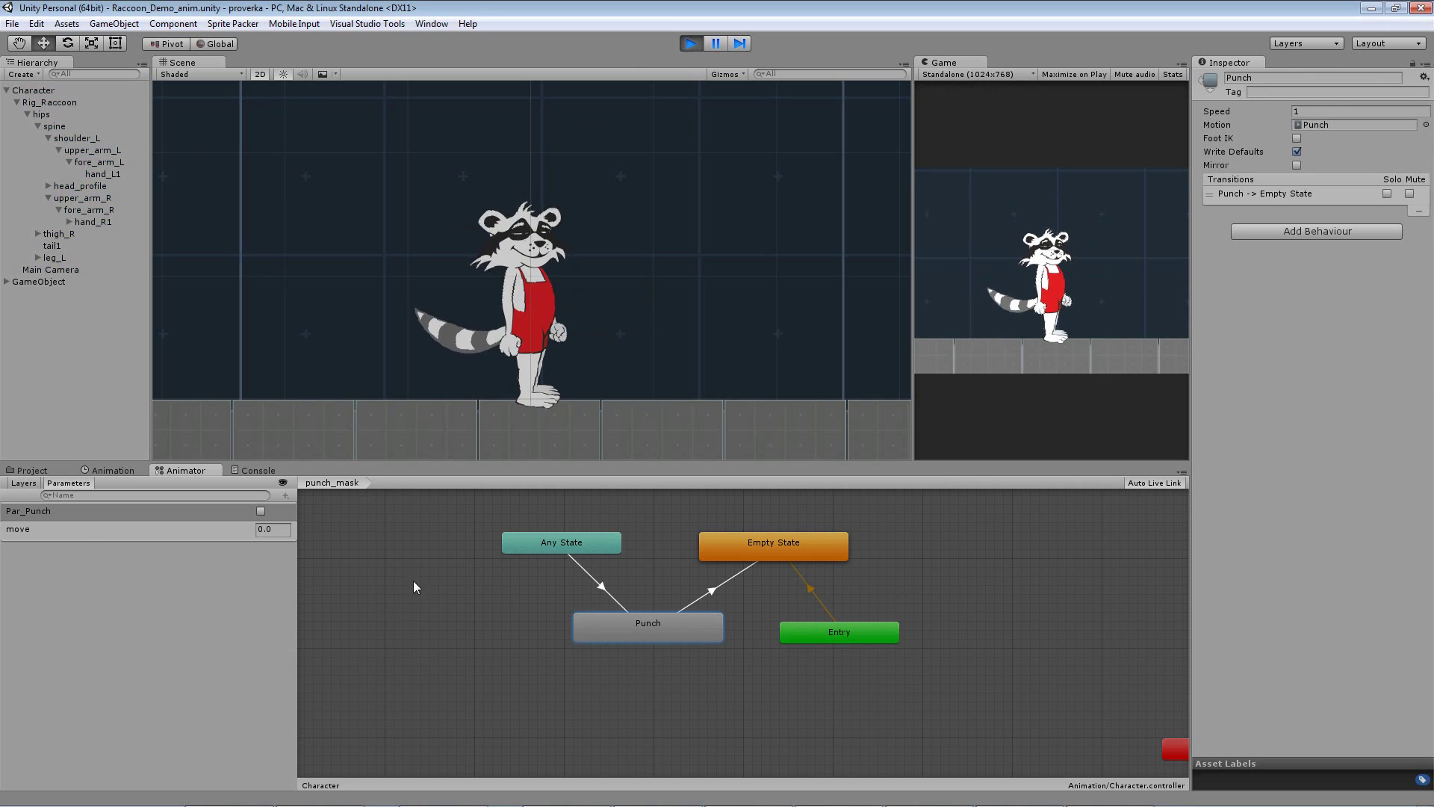
click(1021, 295)
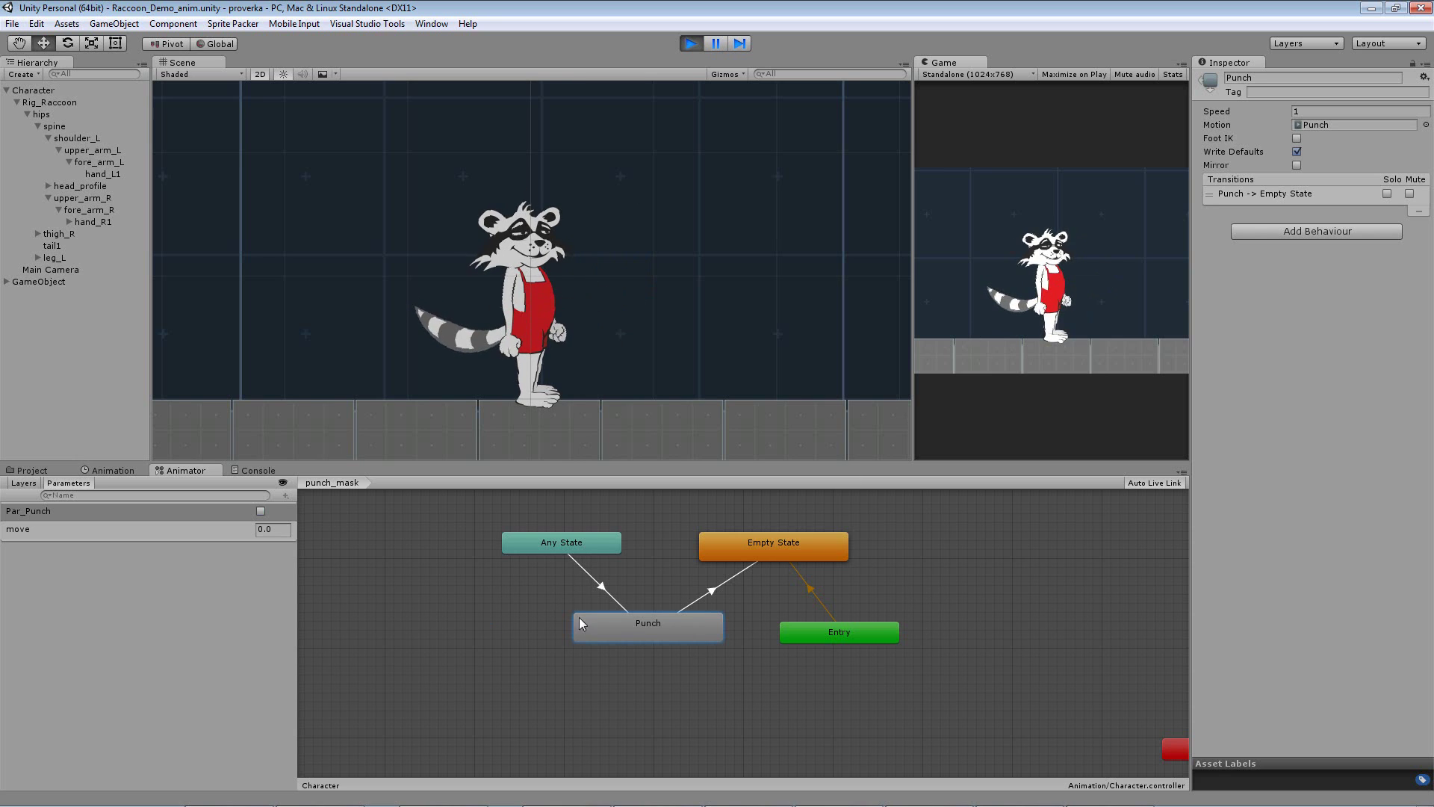
click(26, 483)
Step: Select the punch_mask layer and throw repeated stick punches, watching Punch light up each time
click(42, 544)
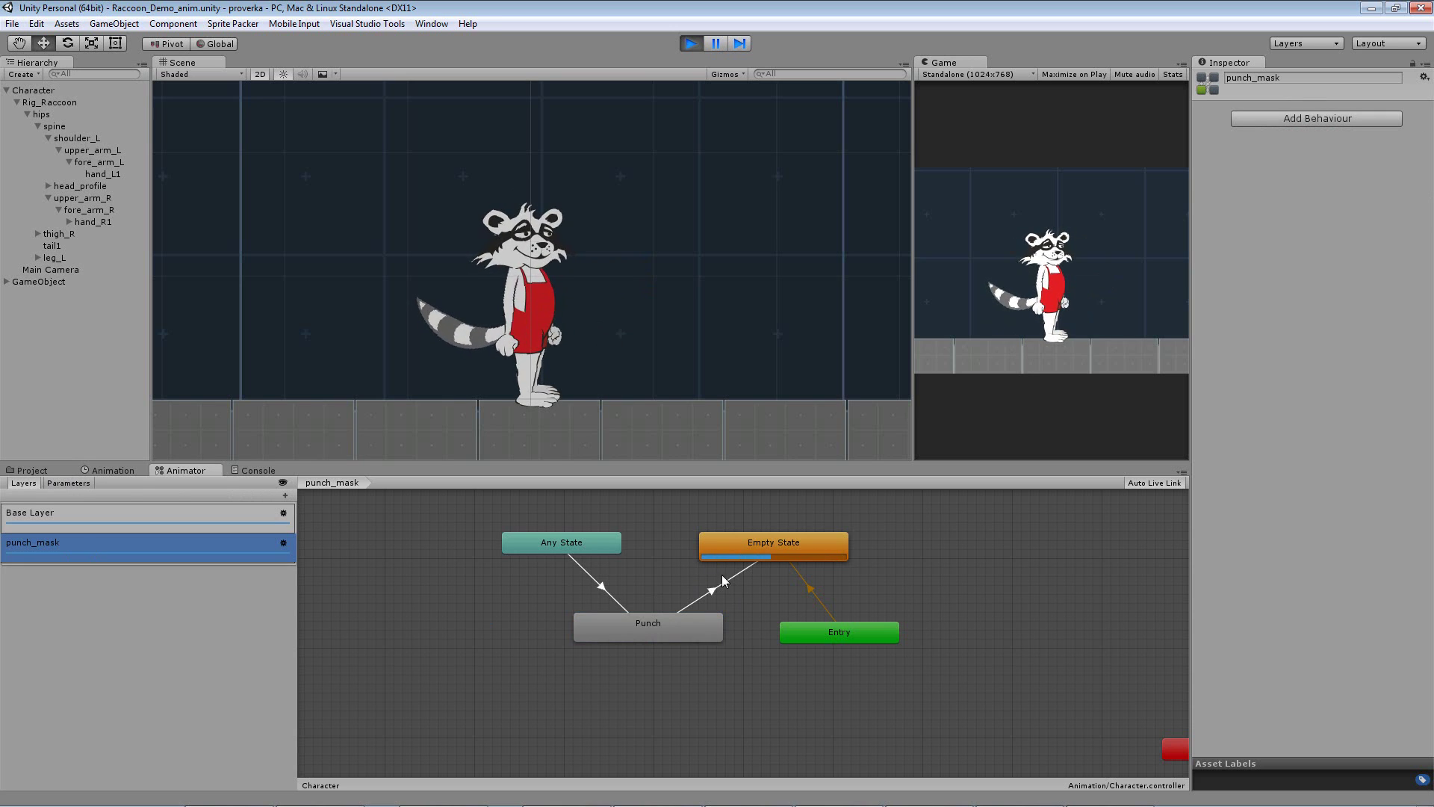
click(1052, 277)
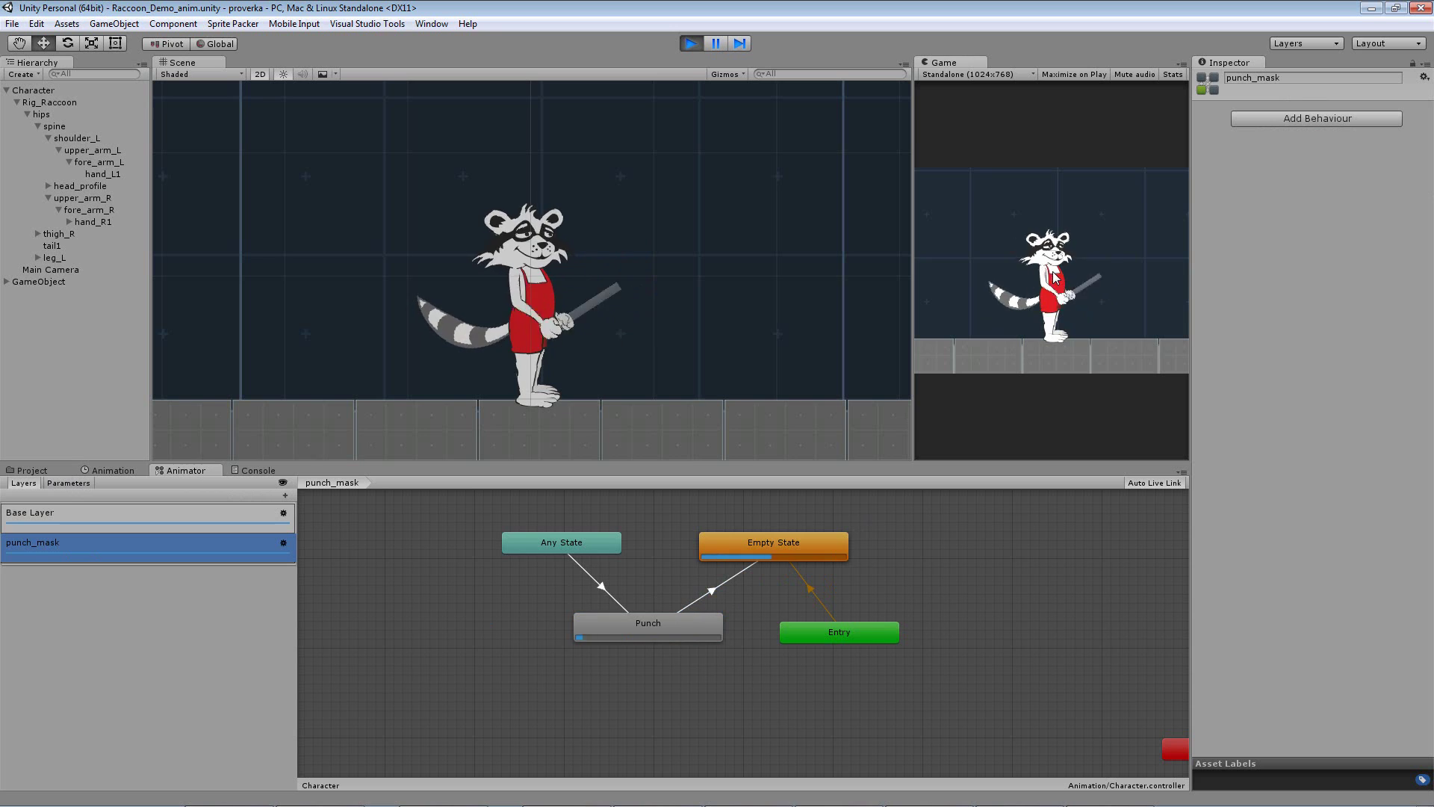
click(1053, 277)
click(1054, 277)
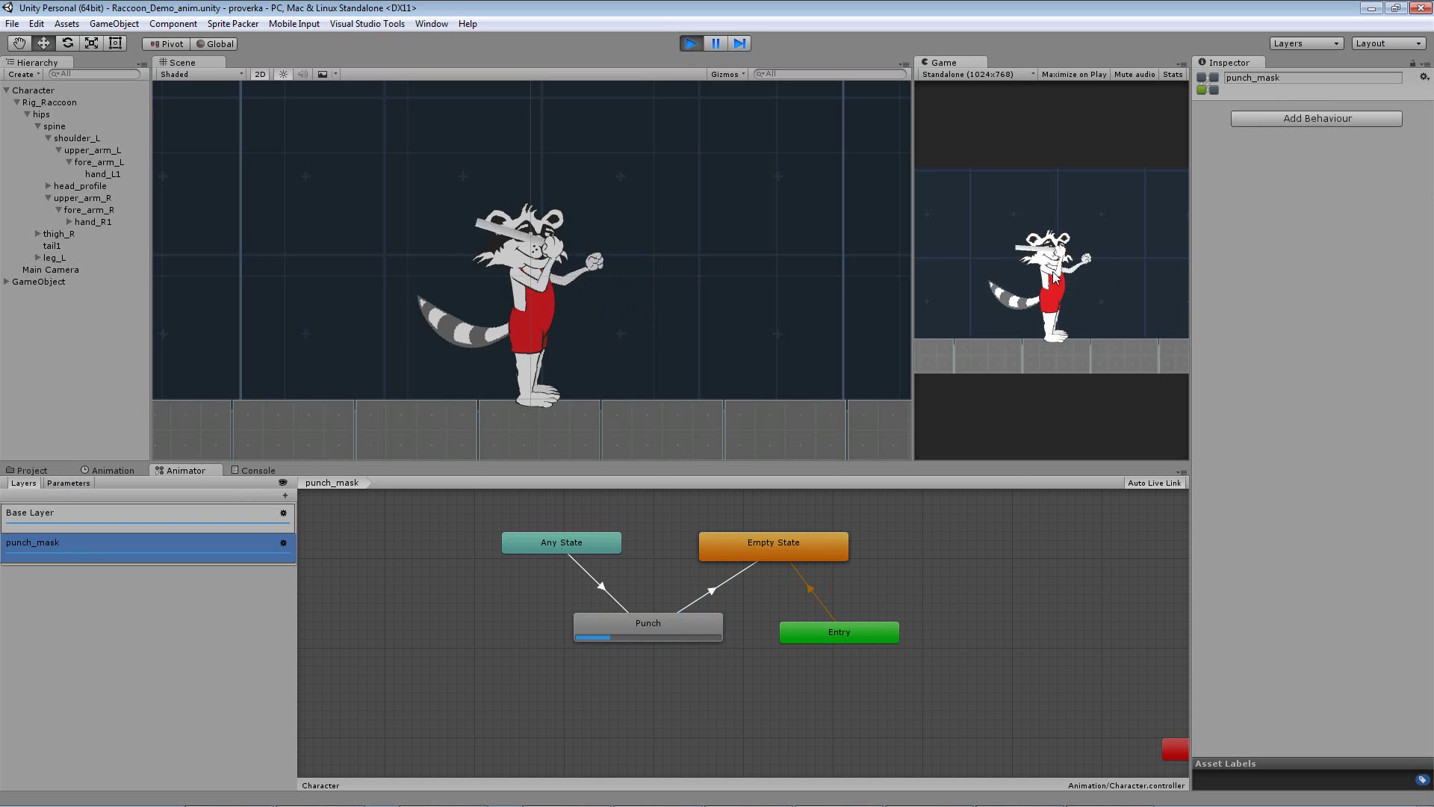
click(1053, 277)
click(1054, 277)
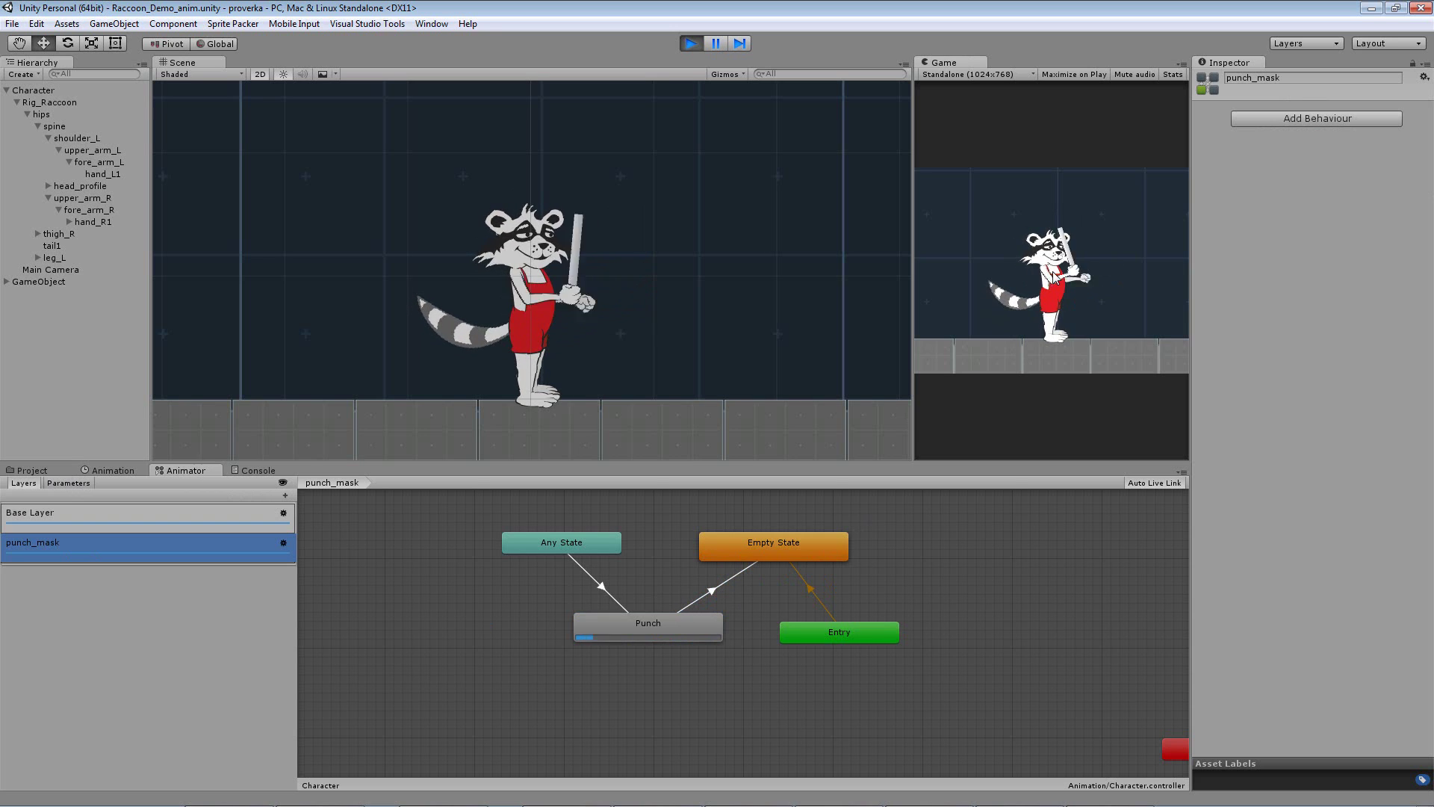
click(1054, 277)
click(1054, 277)
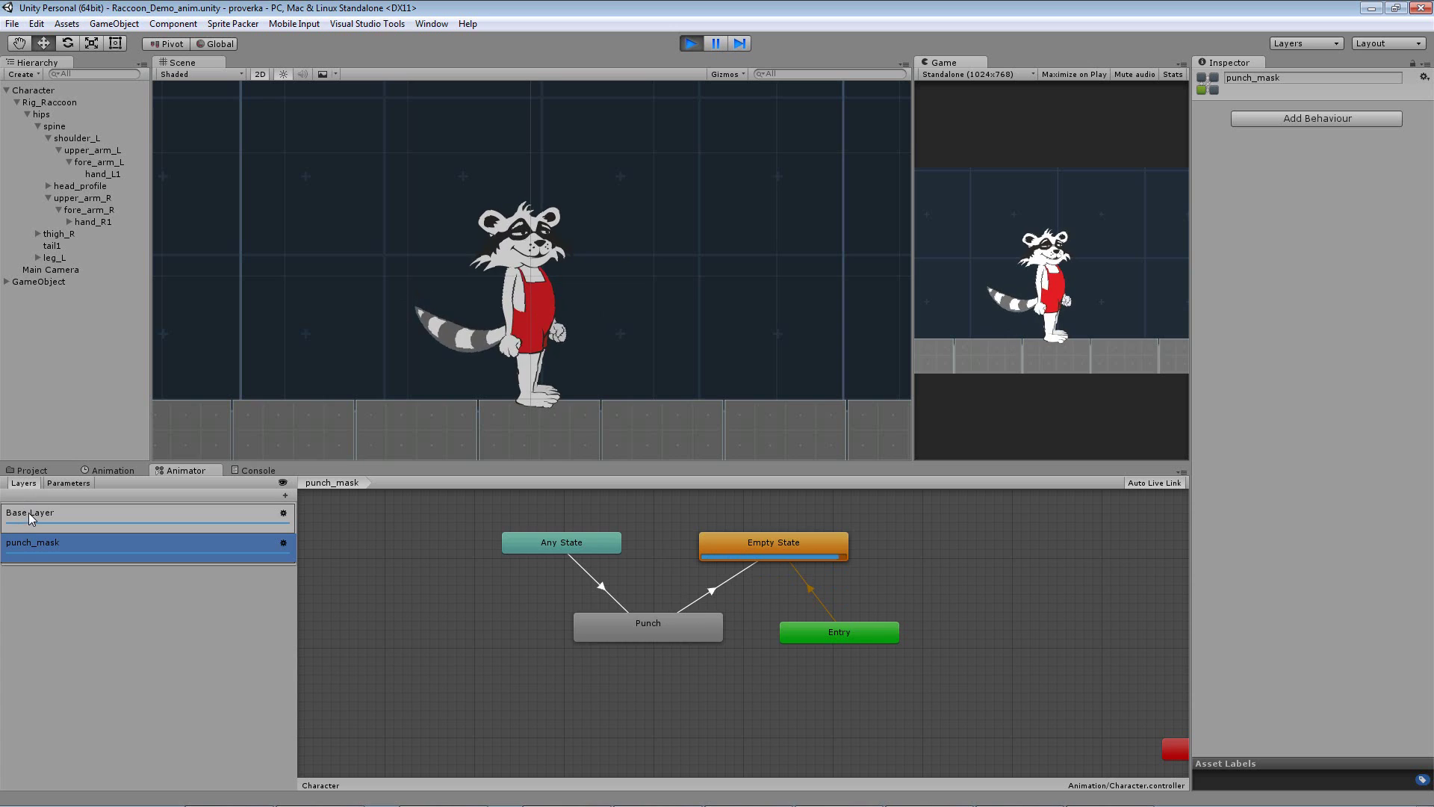
Step: Show the Base Layer graph, then make the raccoon punch and walk right, left, then right
click(71, 526)
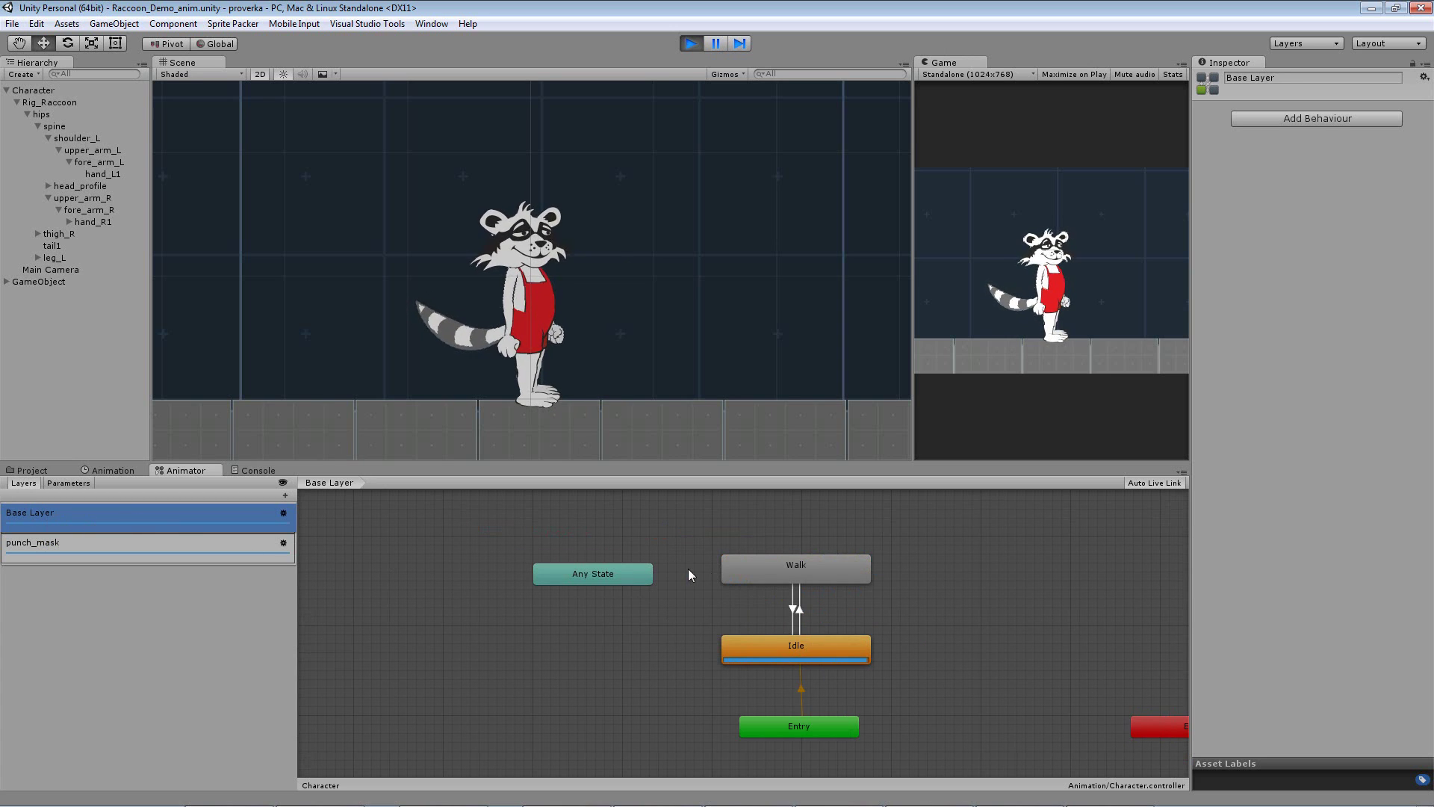
click(1083, 267)
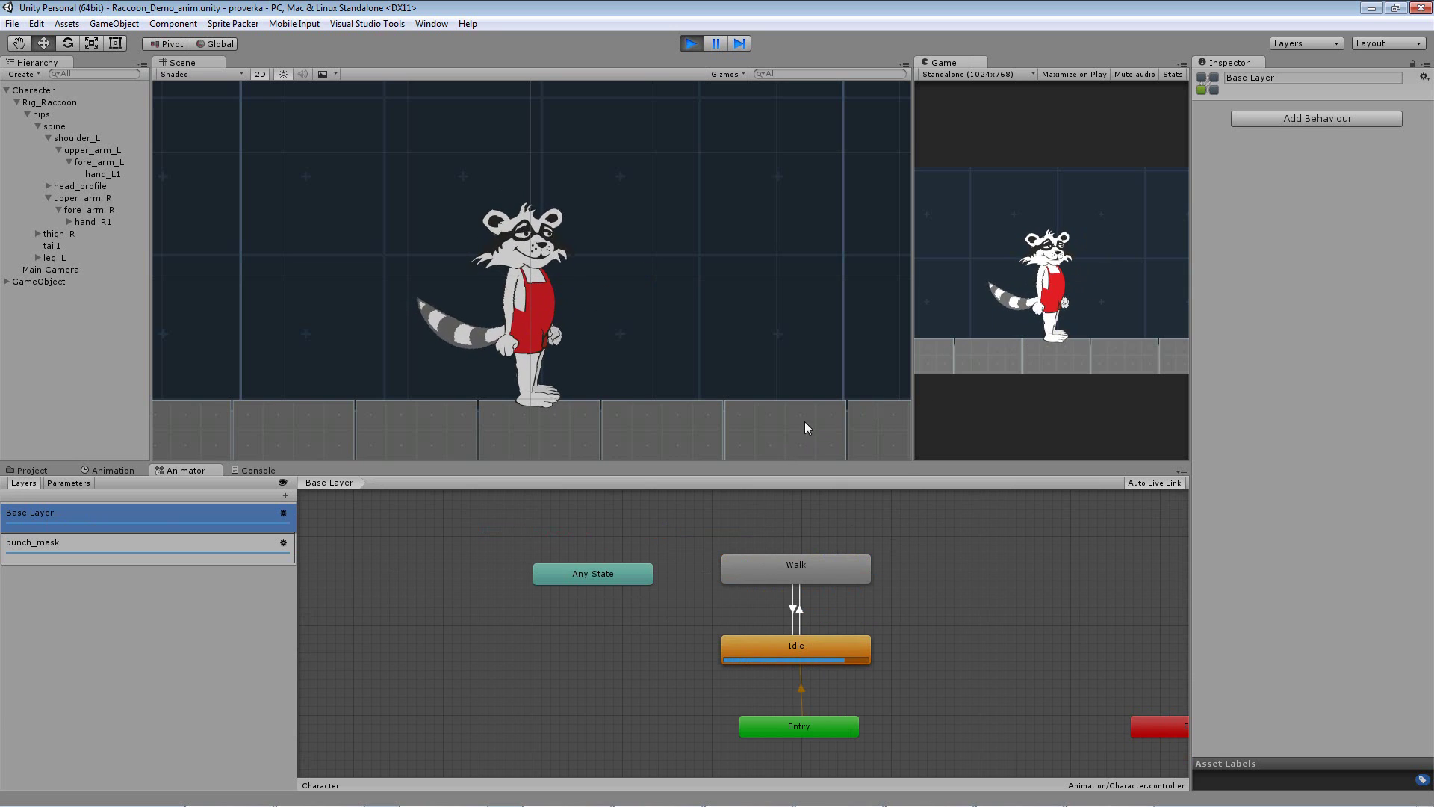
key(Right)
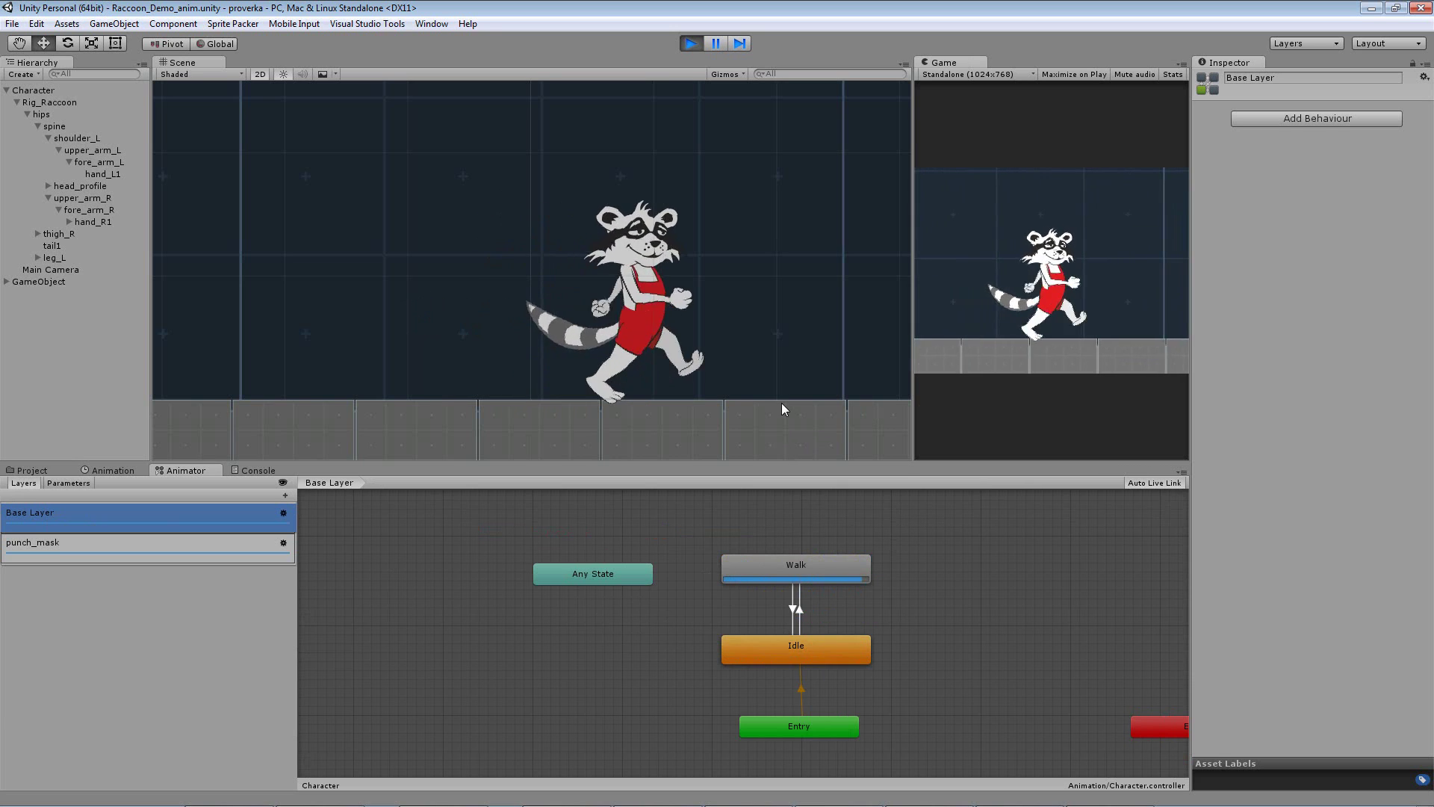
key(Left)
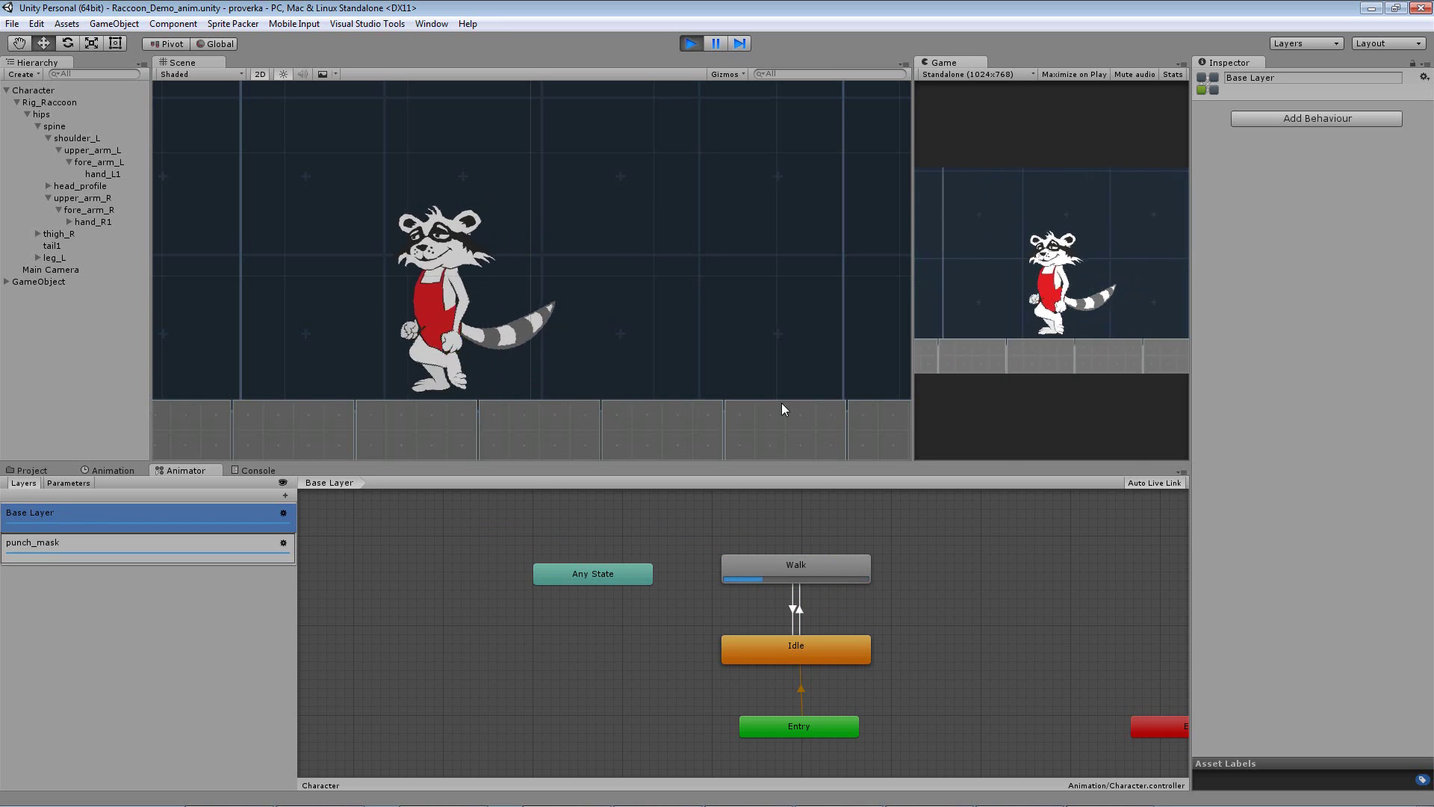
key(Right)
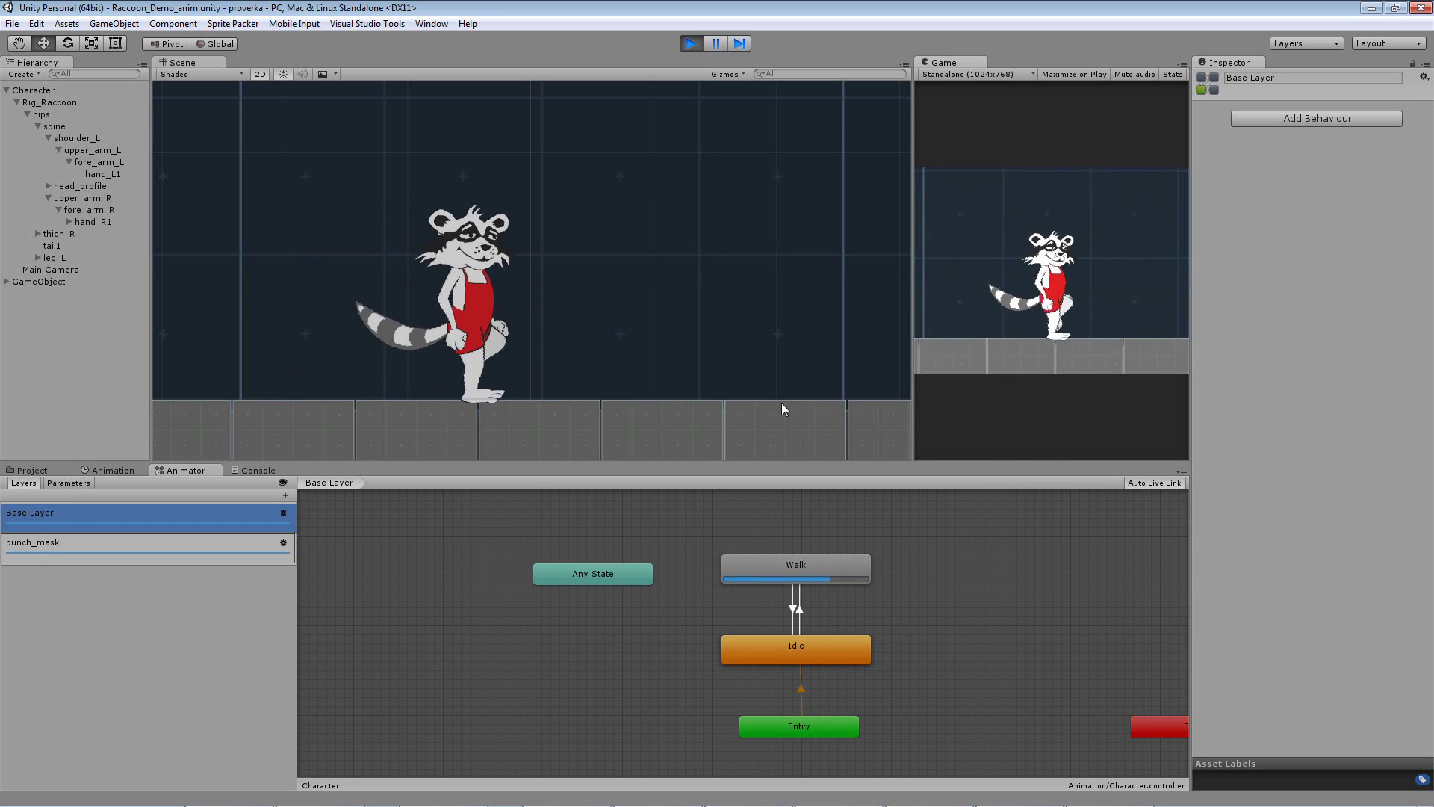